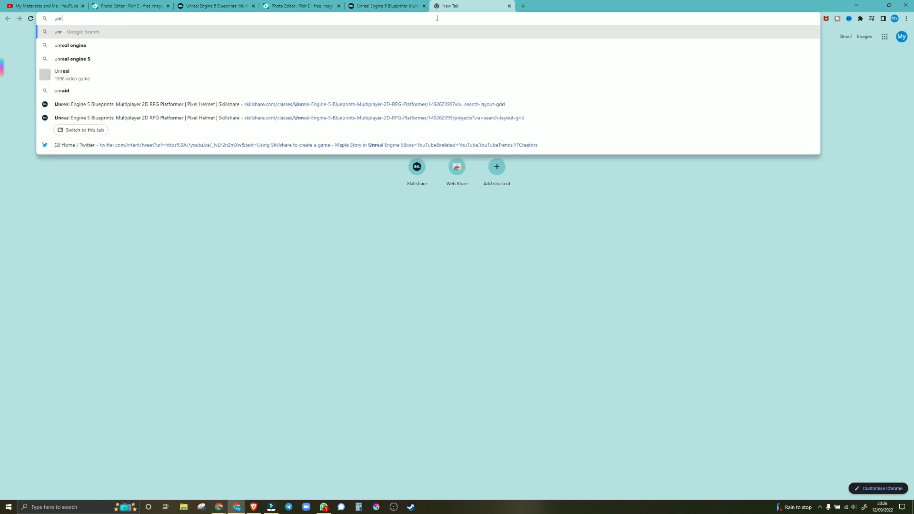
Search the web for Unreal Engine 5, and play the project setup lesson of the Skillshare 2D RPG platformer course.
type("5")
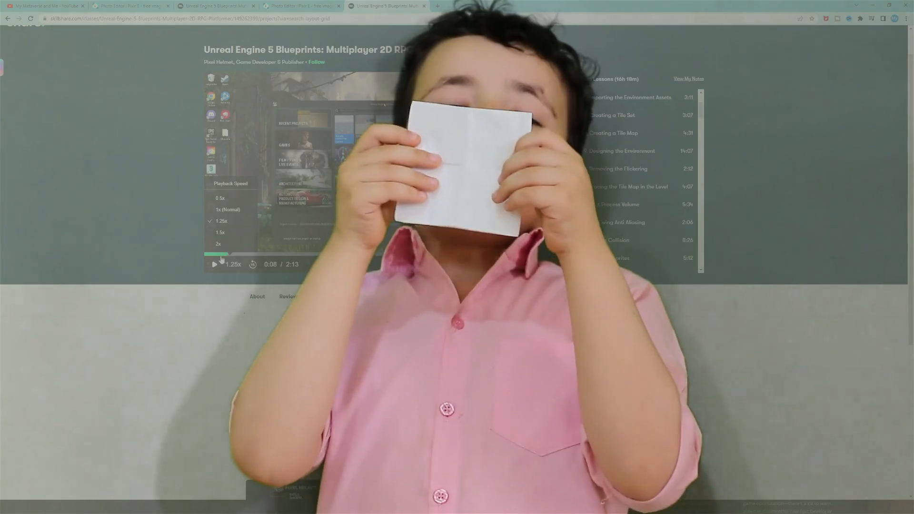
left_click(215, 264)
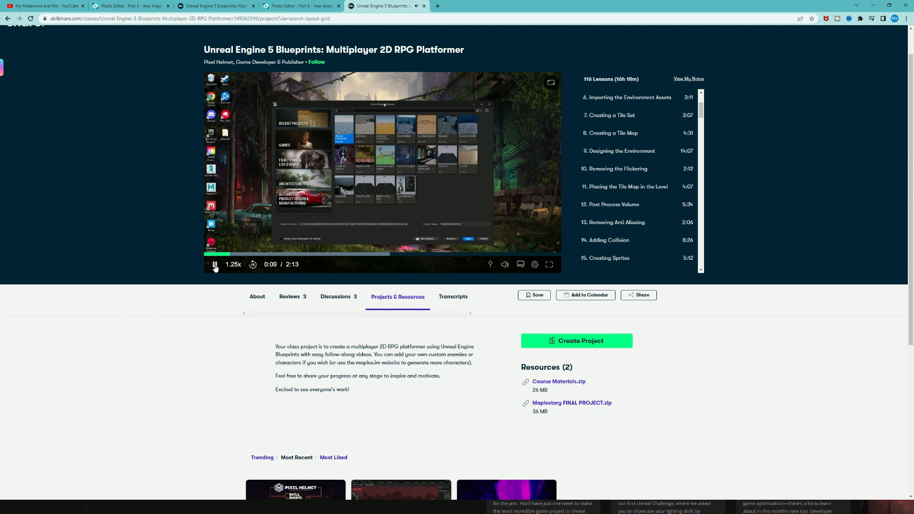
left_click(220, 254)
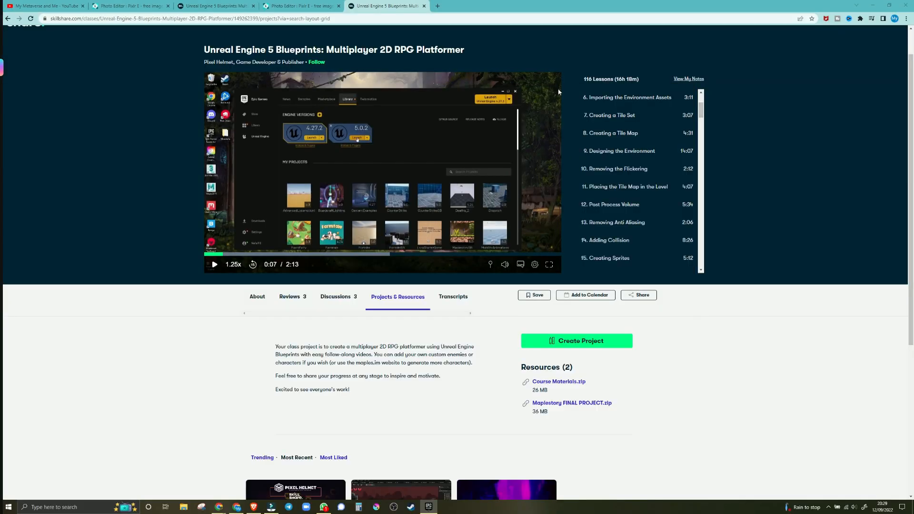
mouse_move(8, 67)
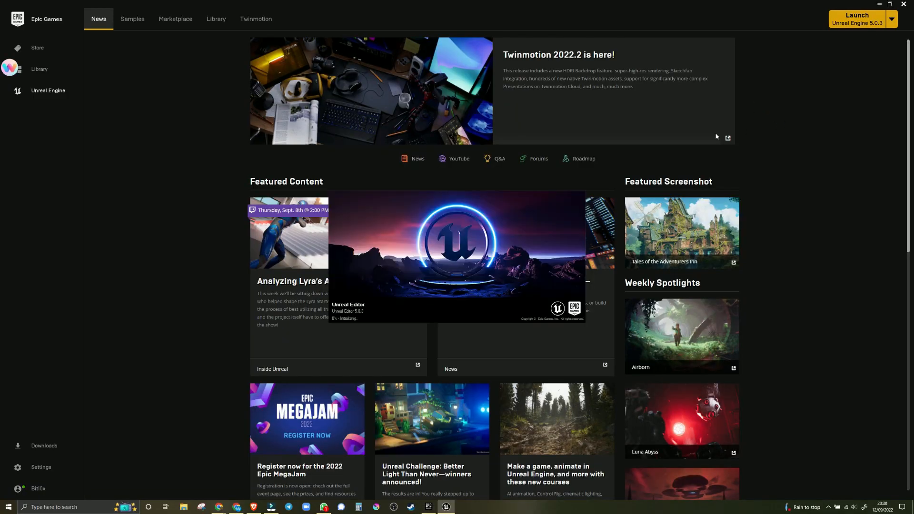
Return to the Skillshare lesson in the browser and watch the part on choosing the new project's template and settings.
key("alt+Tab")
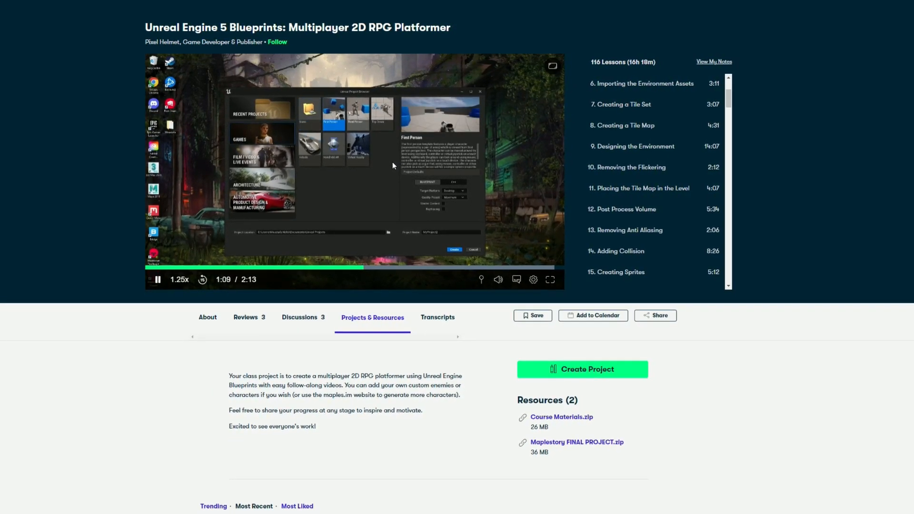
left_click(156, 277)
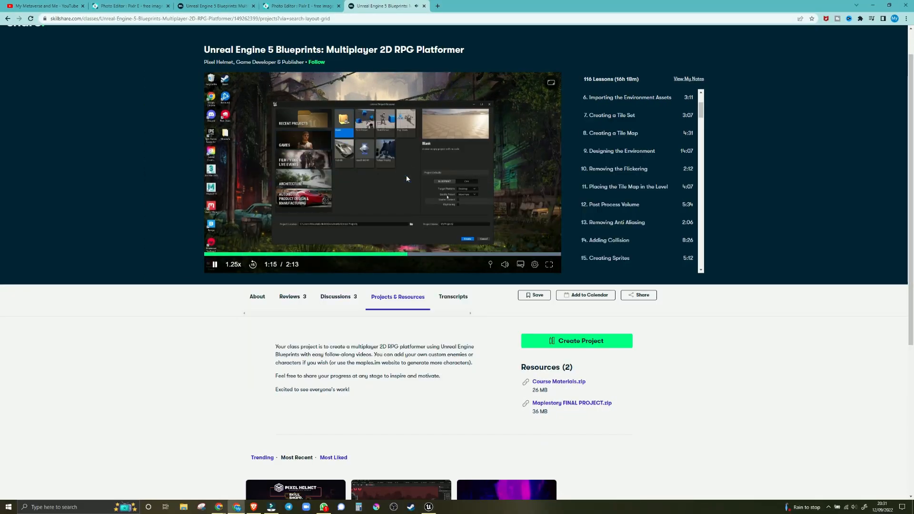
left_click(407, 175)
key("alt+Tab")
key("alt+Tab")
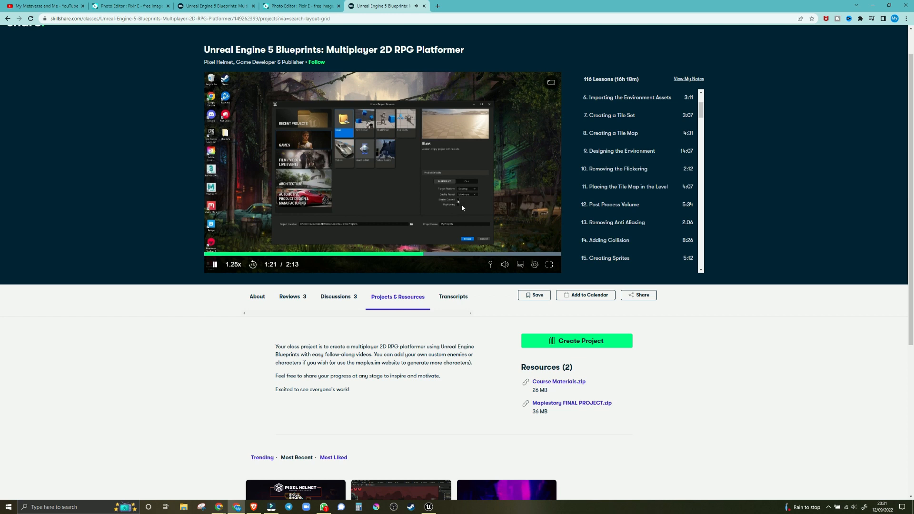
Exclude Starter Content from the new blank game project in the Unreal Project Browser.
key("alt+Tab")
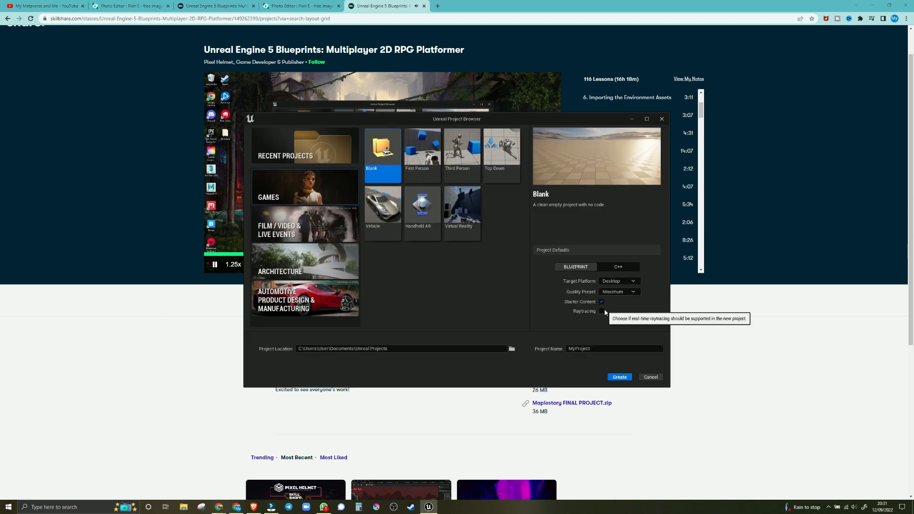
key("alt+Tab")
key("alt+Tab")
left_click(601, 303)
key("alt+Tab")
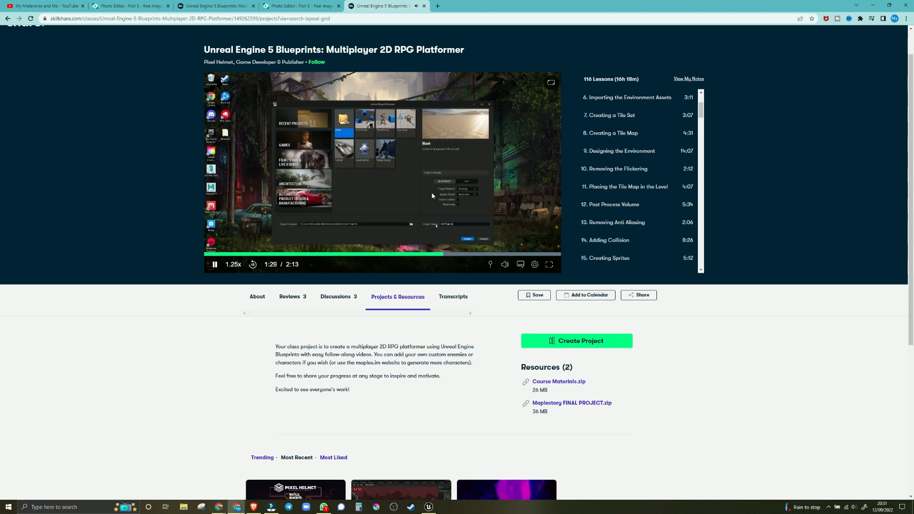
Name the blank Blueprint project MapleSmall and create it.
key("alt+Tab")
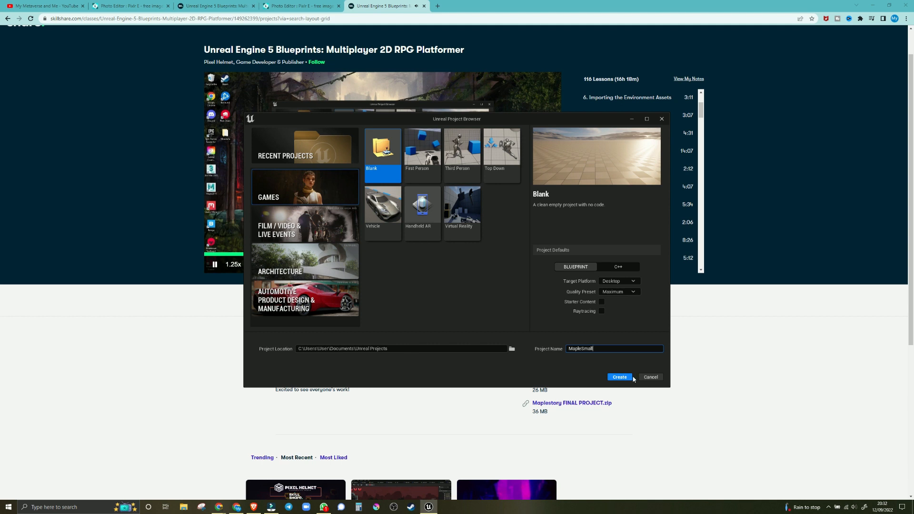
key("alt+Tab")
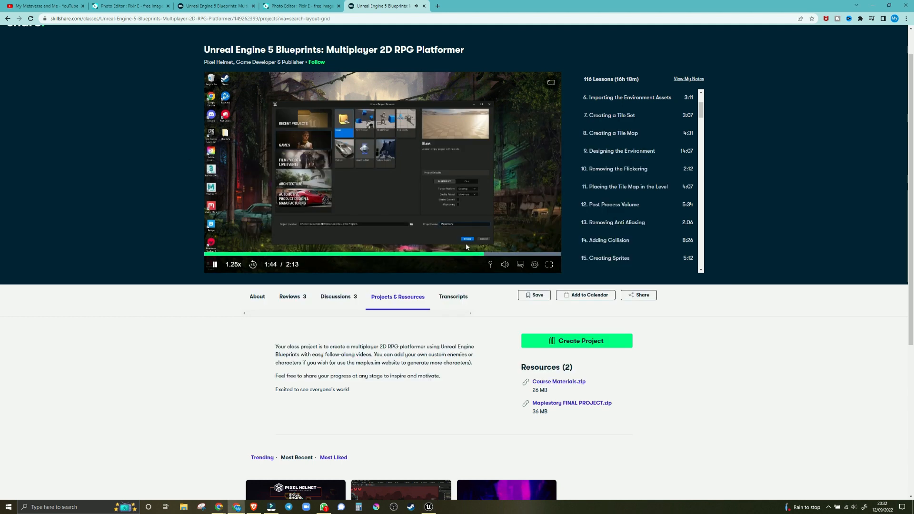
key("alt+Tab")
left_click(615, 378)
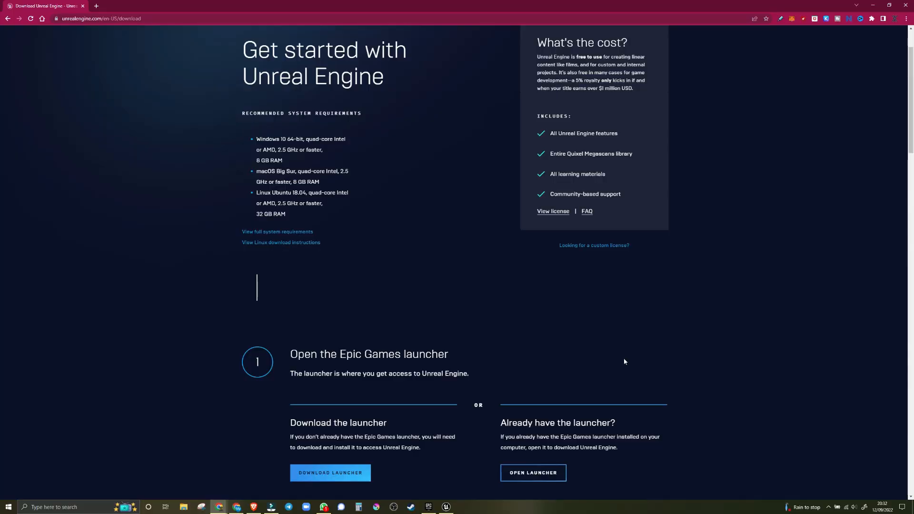
key("alt+Tab")
key("alt+Tab")
key("alt+Tab")
key("alt+Tab")
key("alt+Tab")
key("alt+Tab")
key("alt+Tab")
key("alt+Tab")
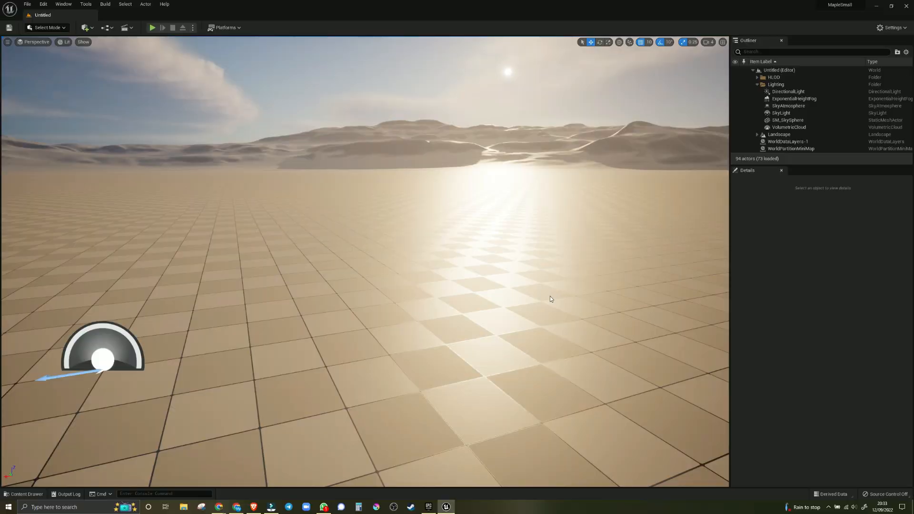
Switch to the Skillshare course, play on into the Unreal Engine 5 Overview lesson, and pause at its viewport navigation part.
key("alt+Tab")
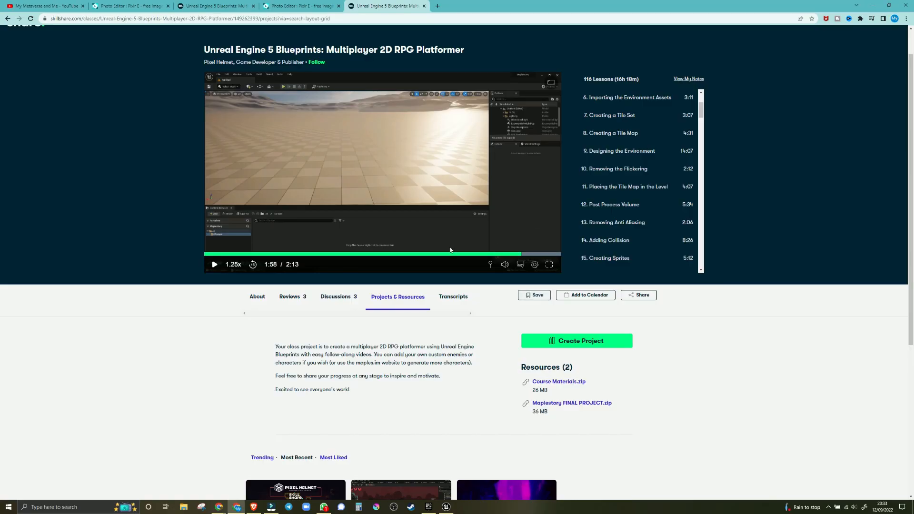
left_click(215, 270)
key("alt+Tab")
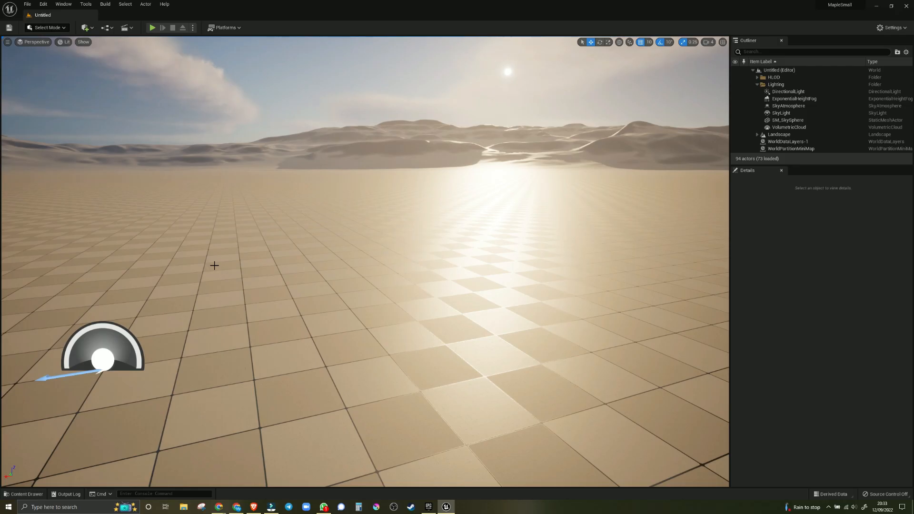
key("alt+Tab")
left_click(215, 269)
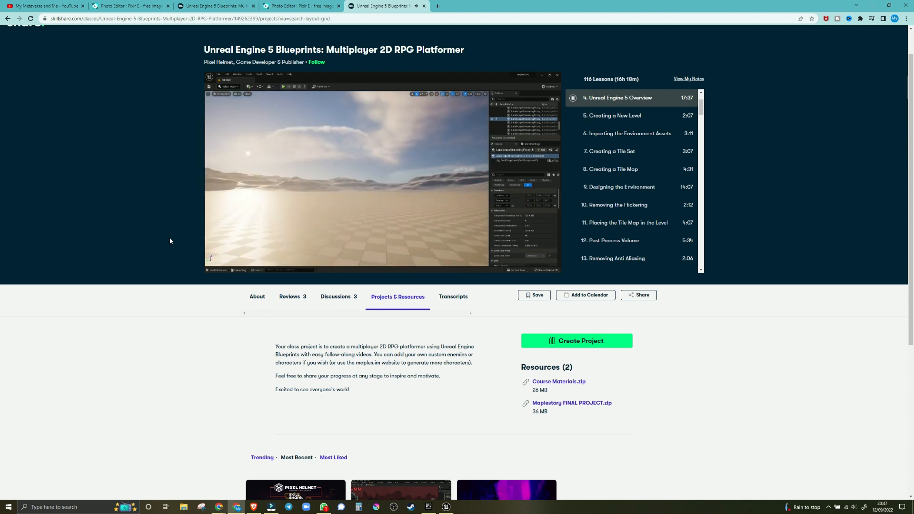
left_click(360, 191)
Practise looking around the MapleSmall level and flying the camera forward, backward and sideways.
left_click_drag(664, 444, 729, 433)
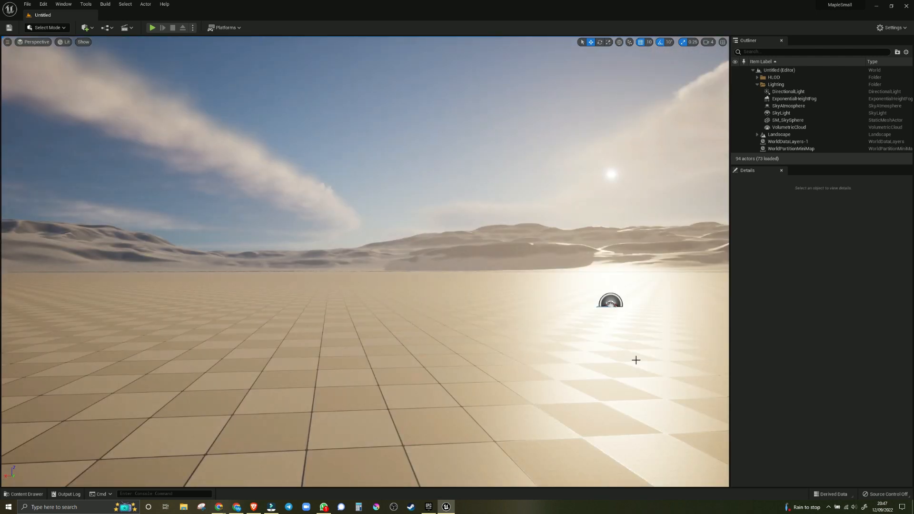
left_click_drag(635, 360, 728, 369)
left_click_drag(428, 286, 386, 312)
right_click_drag(623, 376, 572, 369)
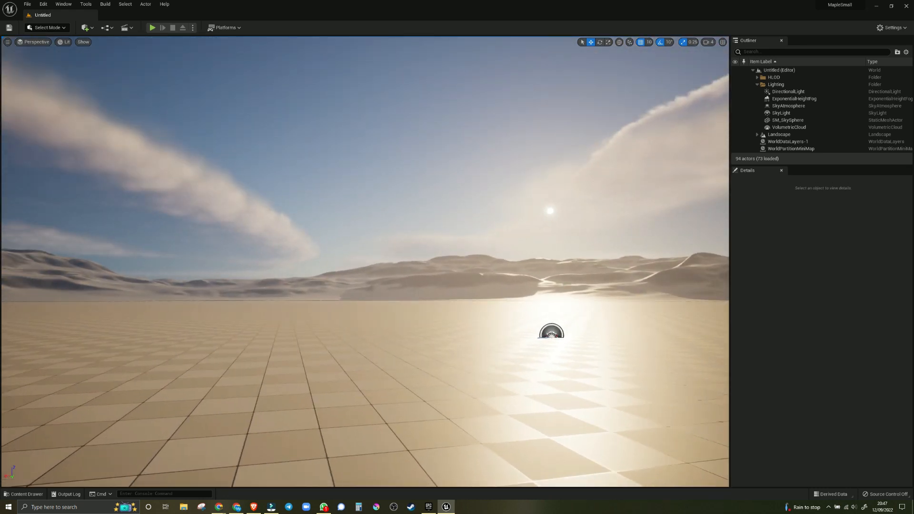
key("w")
key("d")
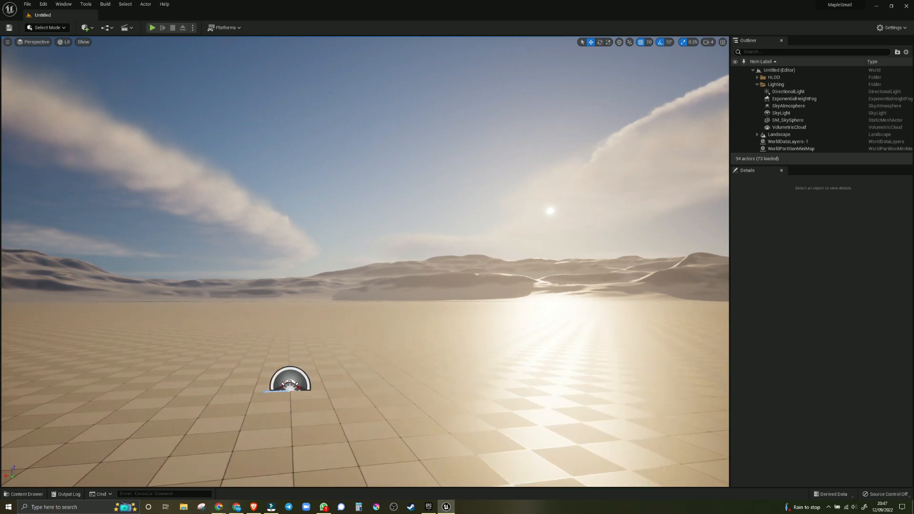
key("a")
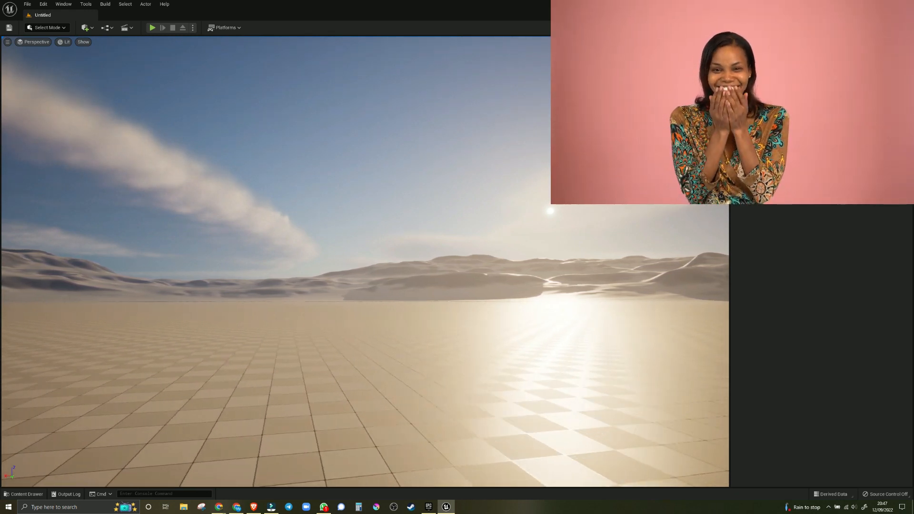
key("d")
key("s")
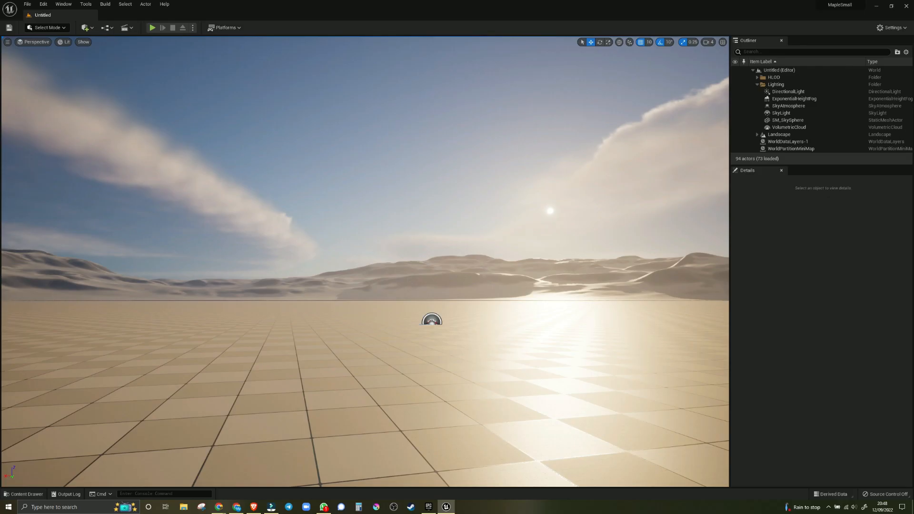
Practise raising and lowering the camera above and below the landscape floor.
key("e")
key("q")
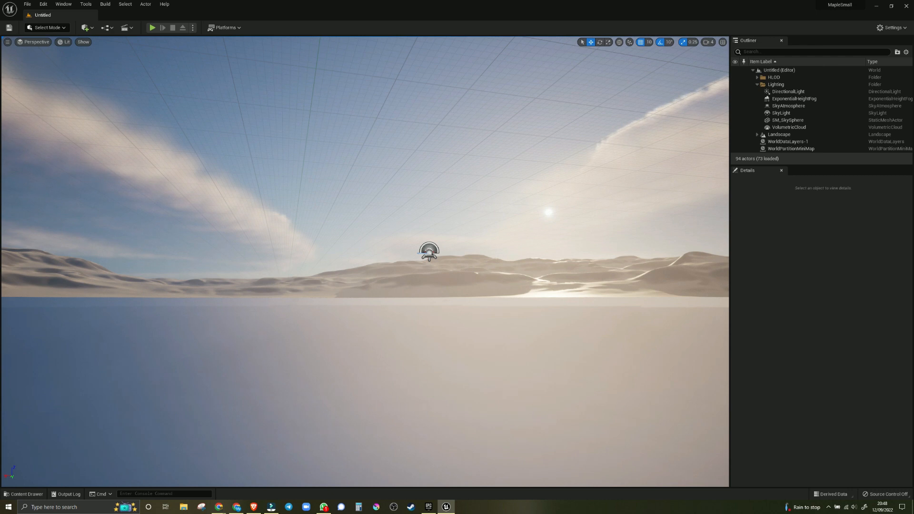
key("e")
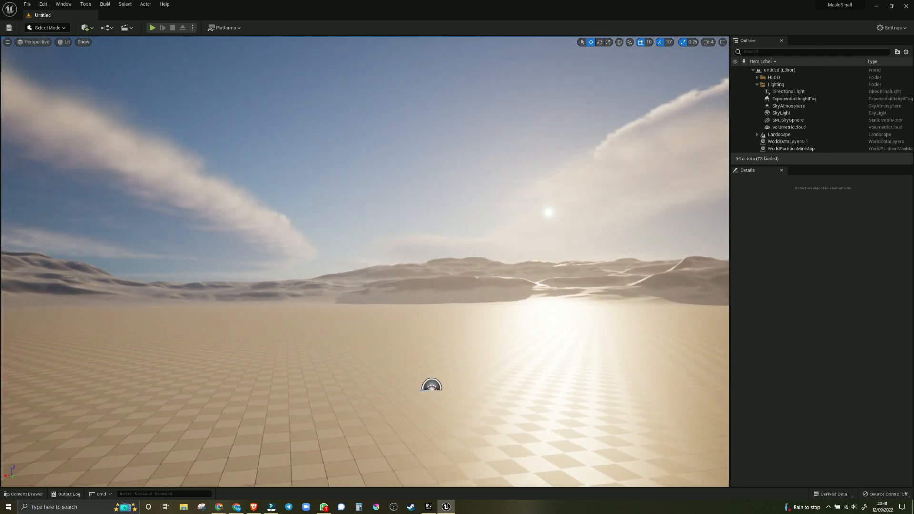
key("q")
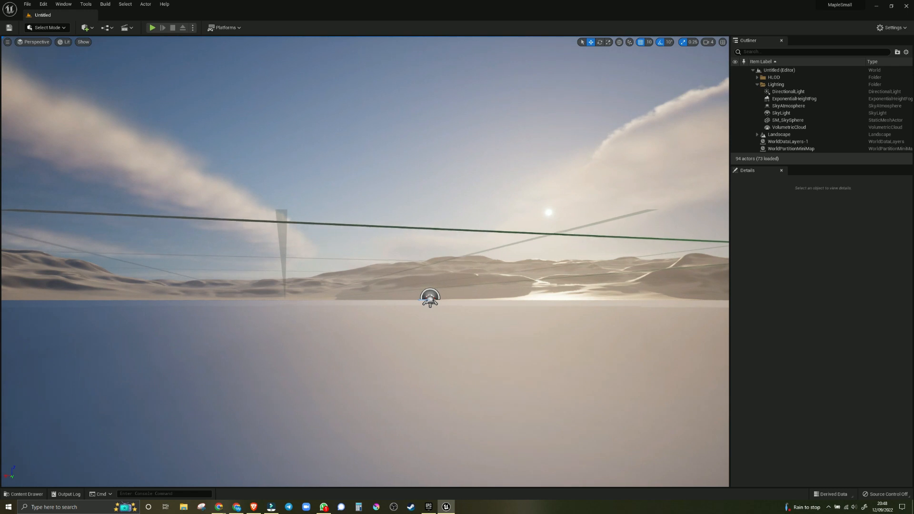
key("e")
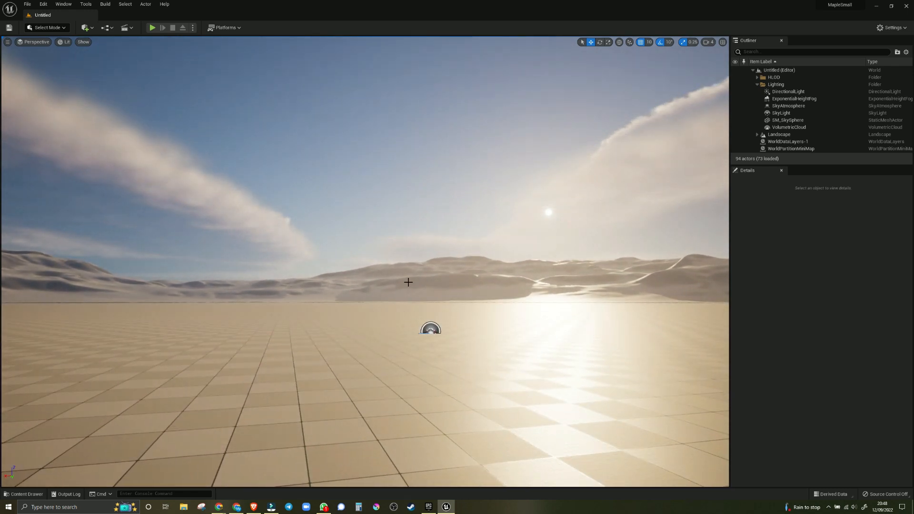
Switch to the Unreal Engine 5 Overview lesson in the browser, set its playback speed to 1.5x and continue playing it.
key("alt+Tab")
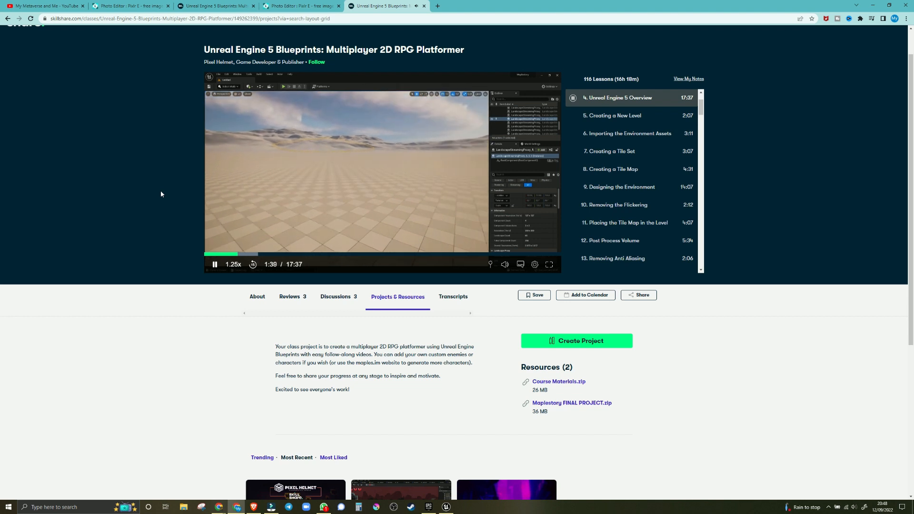
left_click(232, 266)
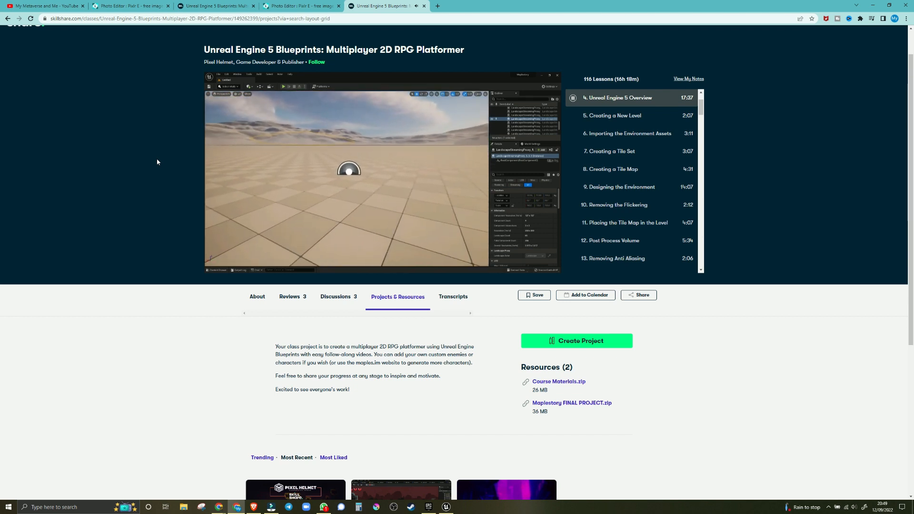
left_click(358, 207)
key("alt+Tab")
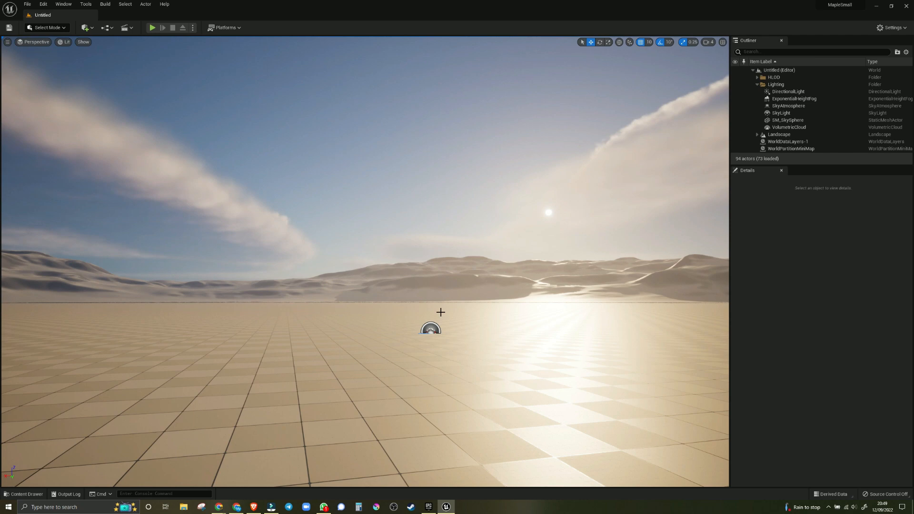
key("alt+Tab")
left_click(369, 192)
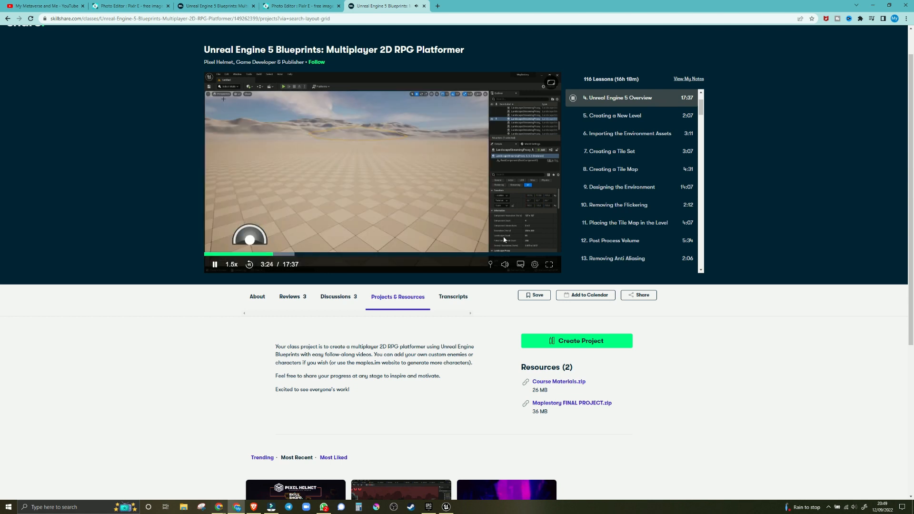
Watch the overview lesson in full screen, covering view modes and transforming a cube.
left_click(553, 267)
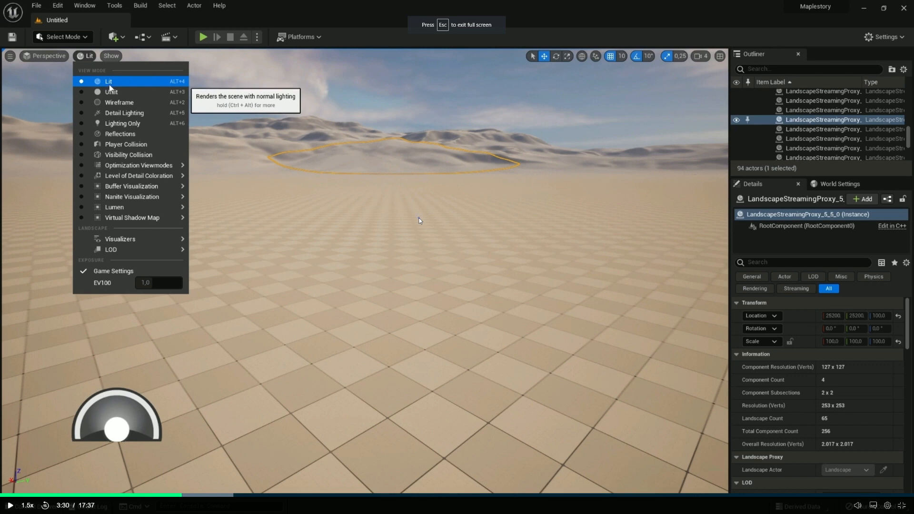
left_click(419, 218)
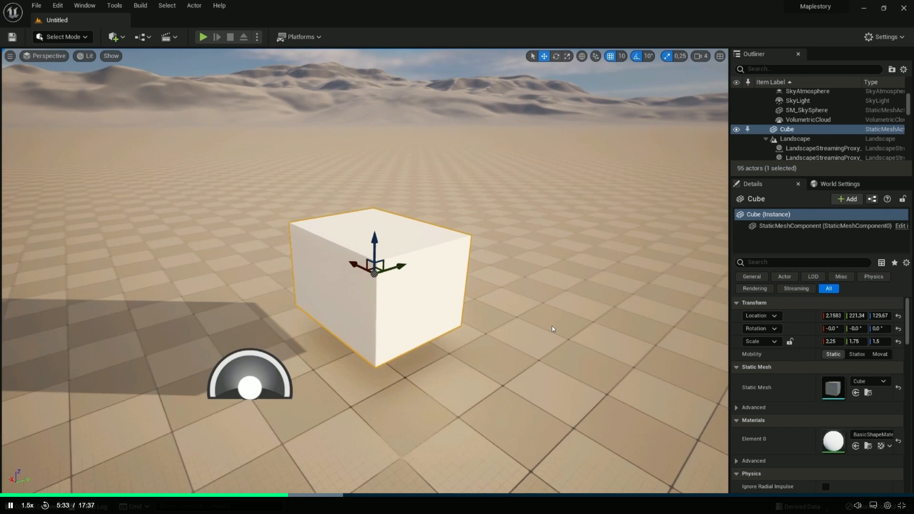
left_click(552, 326)
left_click(418, 193)
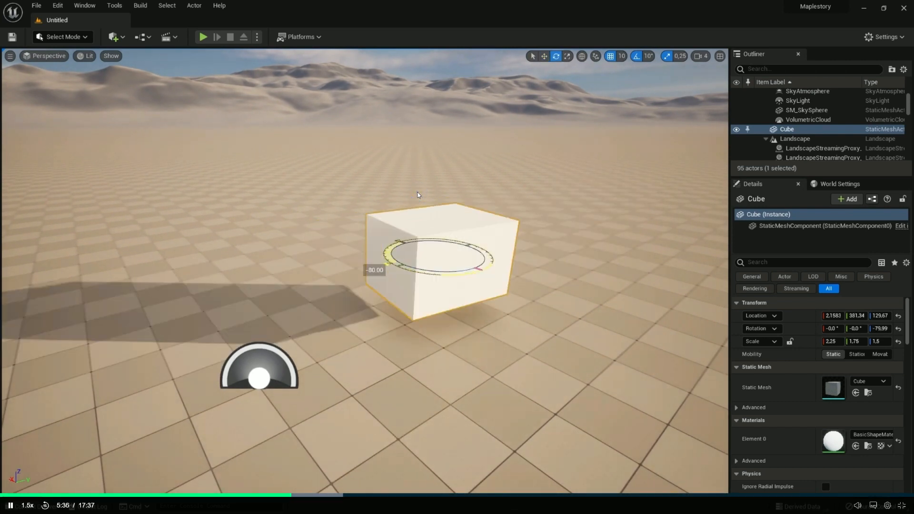
Raise the sound volume and set the overview lesson's playback speed to 1x.
key("XF86AudioRaiseVolume")
key("XF86AudioRaiseVolume")
key("XF86AudioRaiseVolume")
key("XF86AudioRaiseVolume")
key("XF86AudioRaiseVolume")
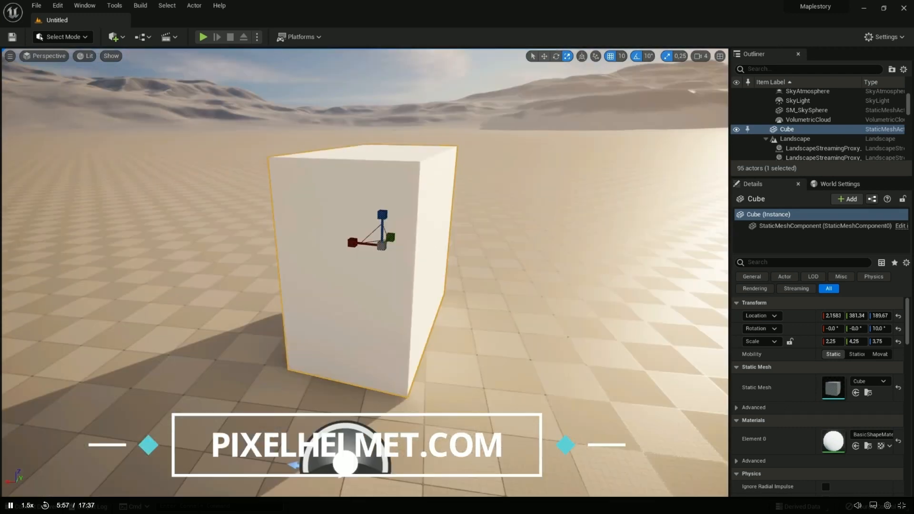
key("XF86AudioRaiseVolume")
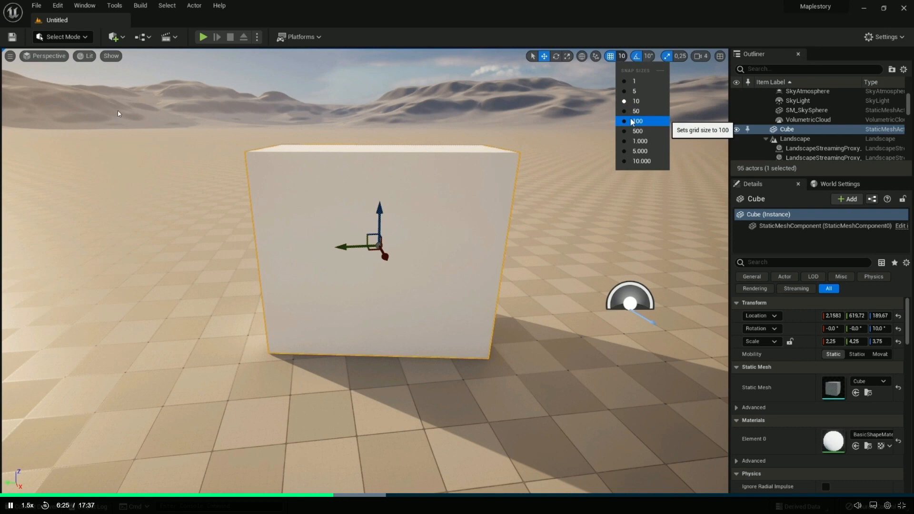
left_click(27, 506)
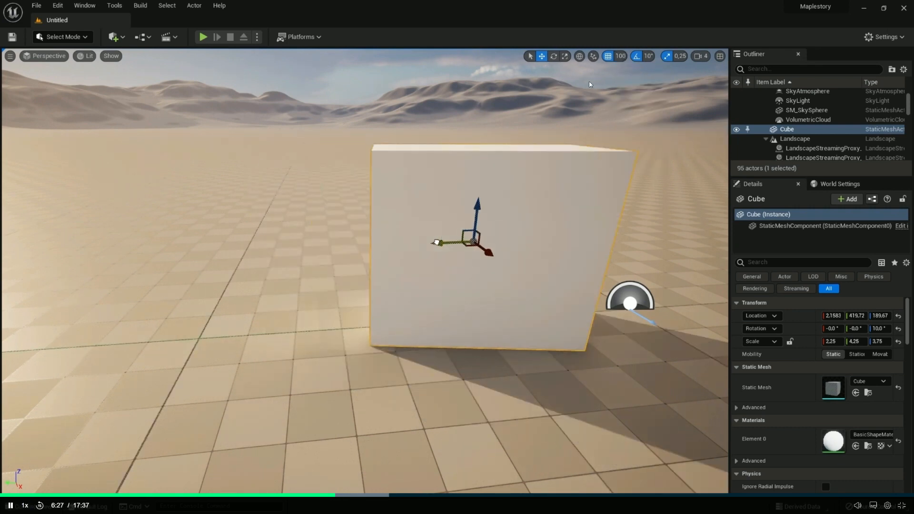
Rewind the overview lesson to replay the part on transforming the cube.
left_click(288, 496)
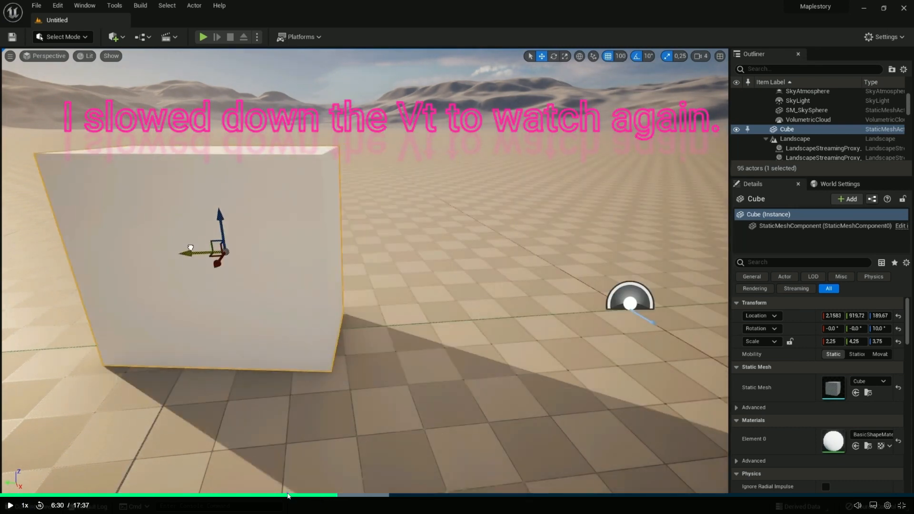
left_click(304, 496)
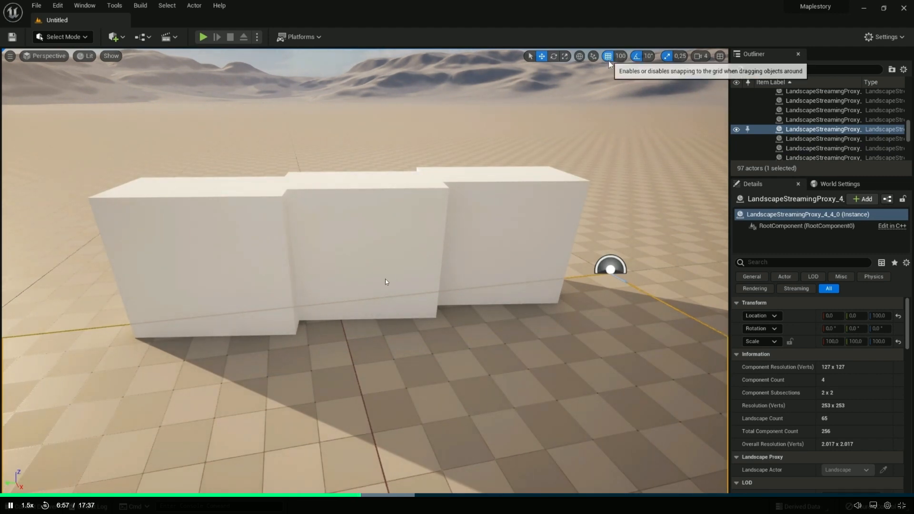
Pause the lesson, switch to the MapleSmall project in Unreal Editor and look around the cube from different angles.
left_click(353, 262)
key("alt+Tab")
key("alt+Tab")
key("alt+Tab")
key("alt+Tab")
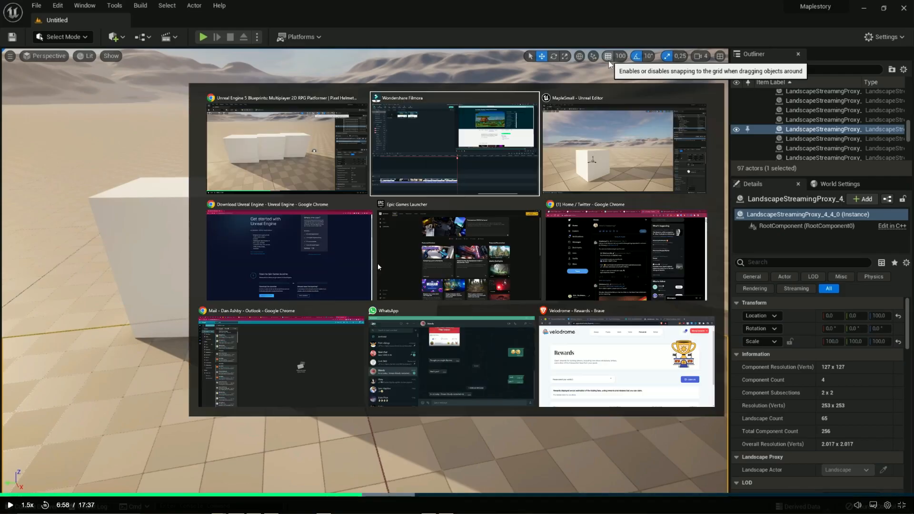
right_click_drag(340, 302, 267, 310)
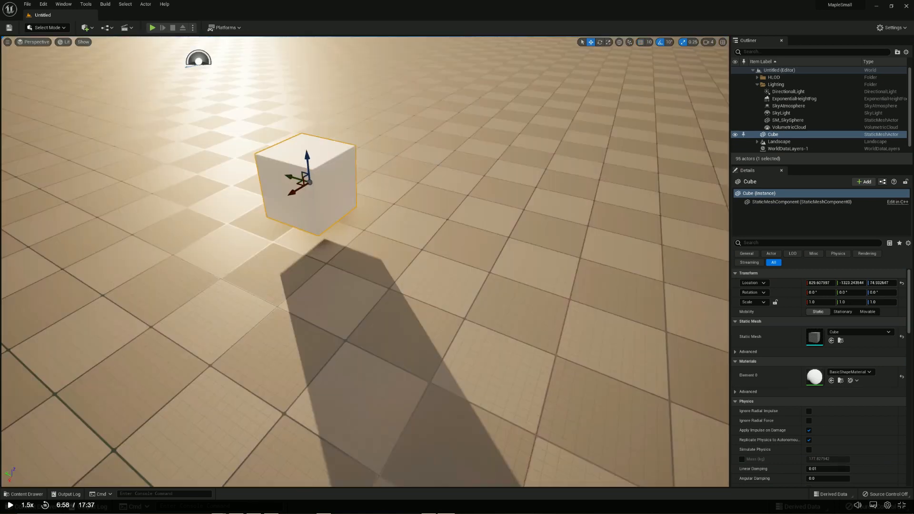
right_click_drag(286, 220, 310, 224)
right_click_drag(230, 274, 361, 232)
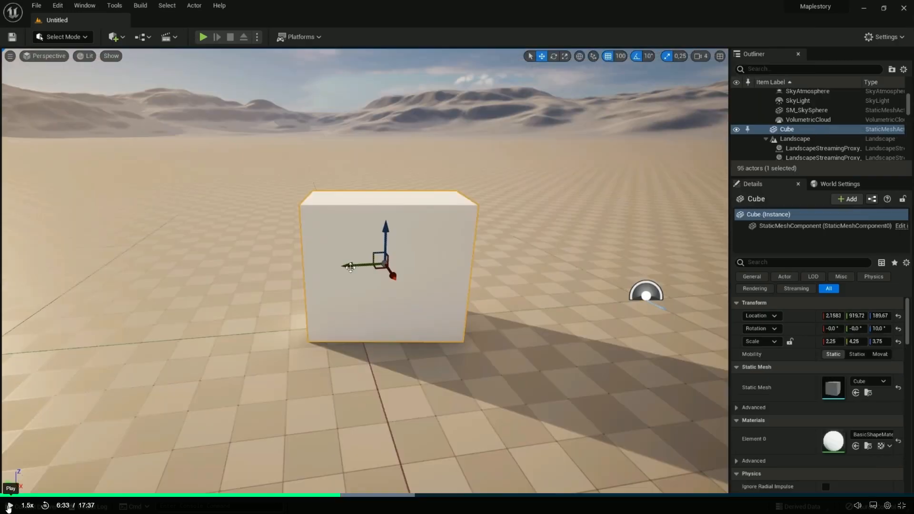
Return to the overview lesson, continue playing it and set its playback speed to 1x.
left_click(9, 508)
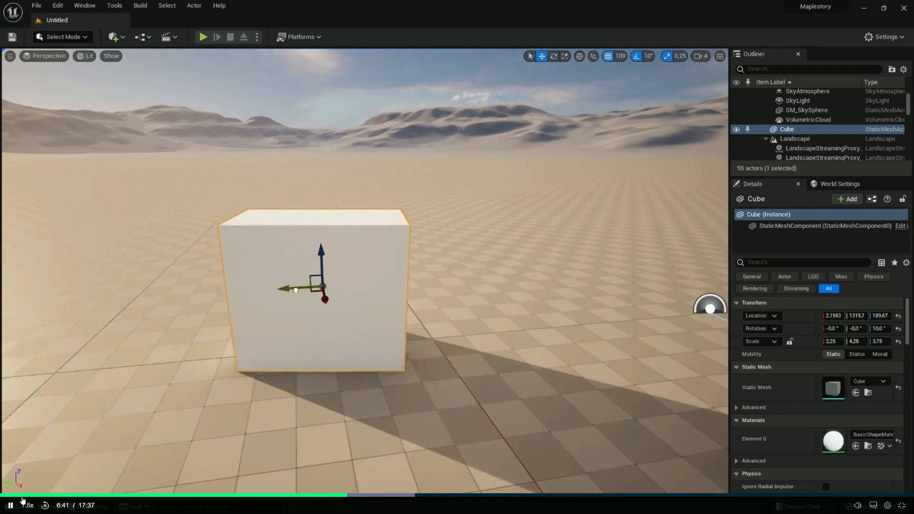
left_click(247, 353)
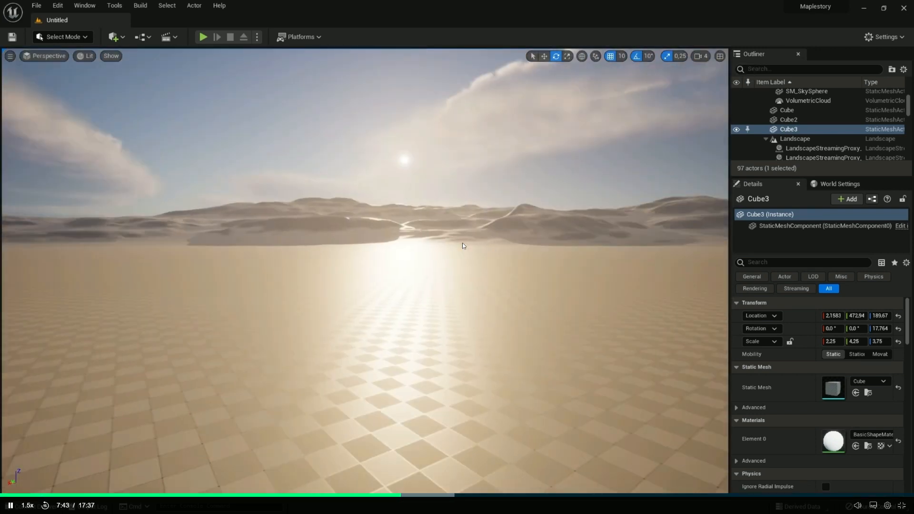
left_click(462, 243)
left_click(26, 510)
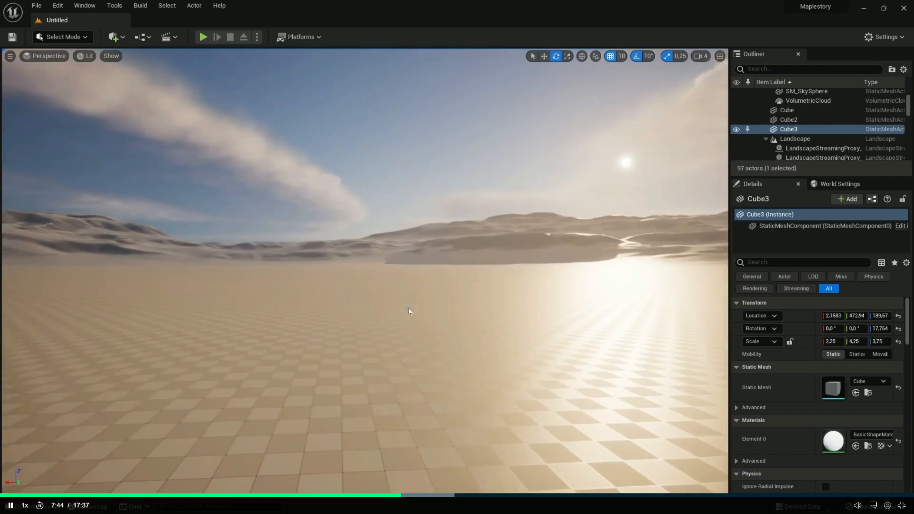
left_click(408, 309)
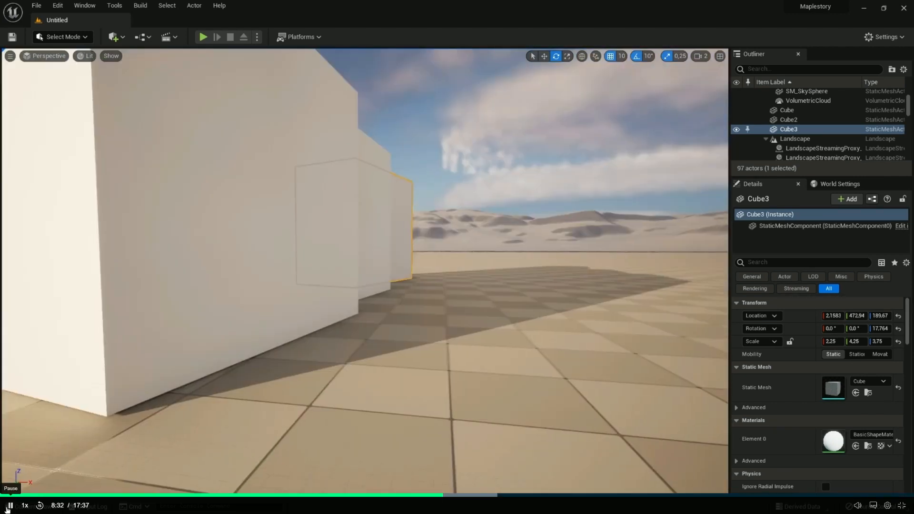
Set the overview lesson's playback speed to 1.25x.
left_click(26, 507)
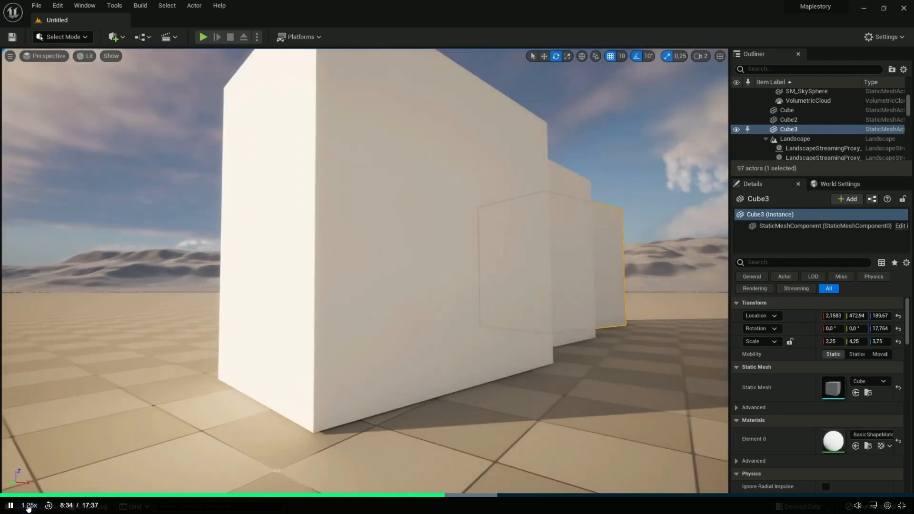
left_click(27, 506)
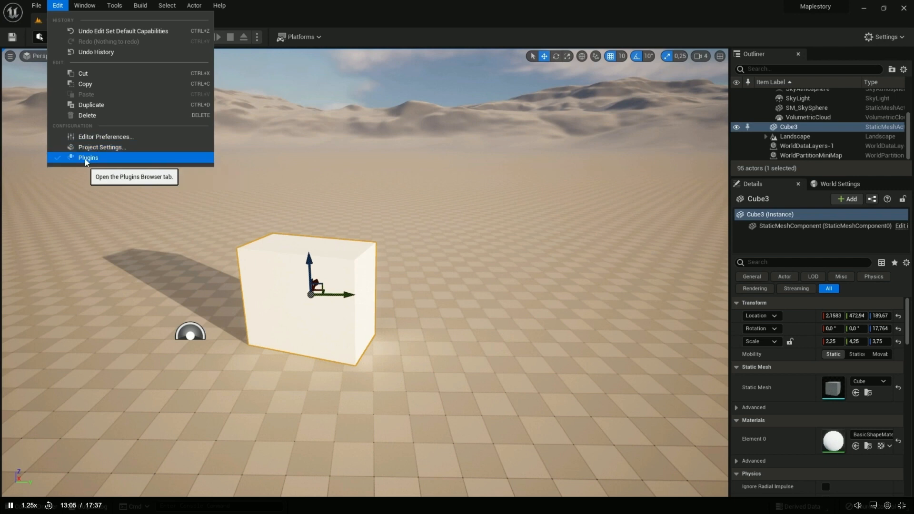
Open Viewport 2 in a floating window, view the cube from another angle beside the main viewport, and close it.
left_click(62, 7)
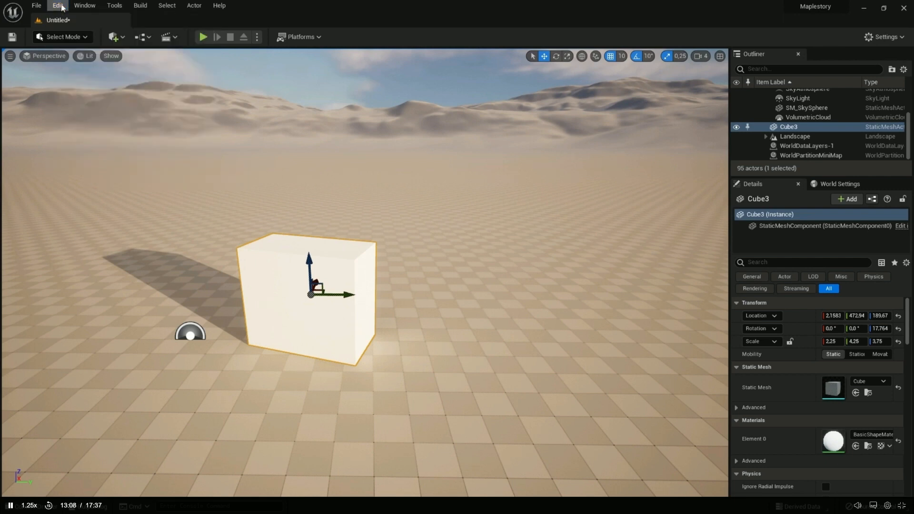
left_click(84, 7)
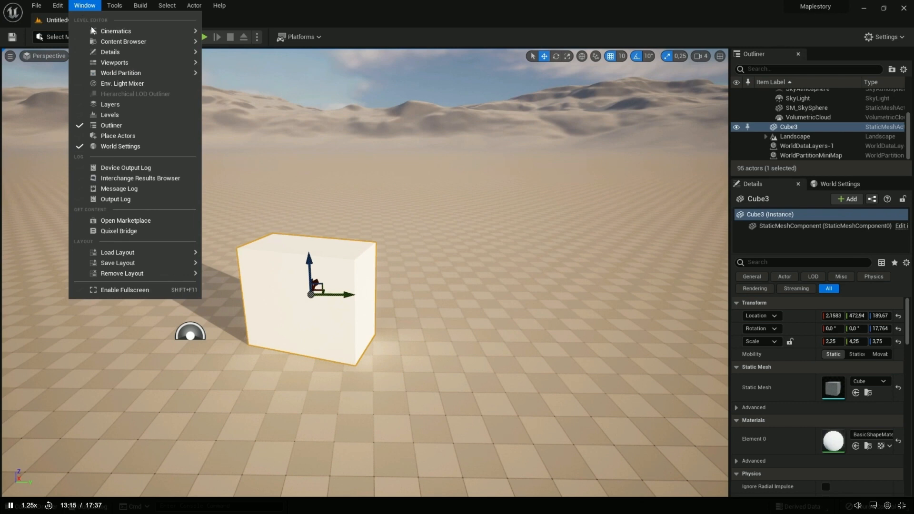
mouse_move(116, 61)
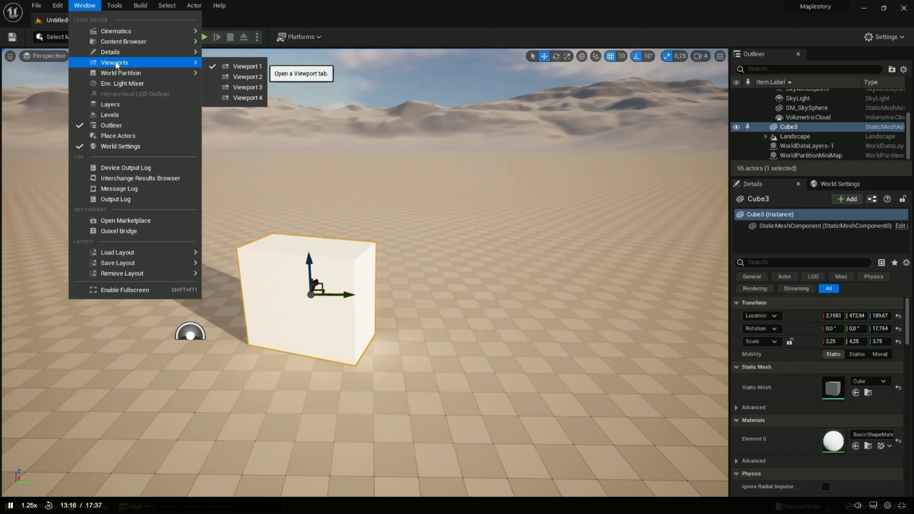
left_click(241, 78)
left_click_drag(489, 185, 599, 130)
right_click_drag(579, 164, 640, 167)
left_click_drag(574, 131, 913, 160)
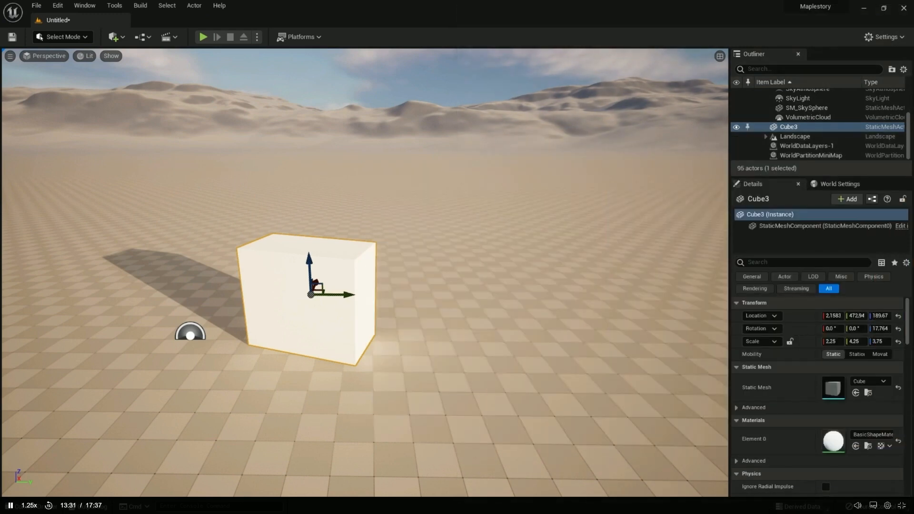
right_click_drag(433, 192, 373, 257)
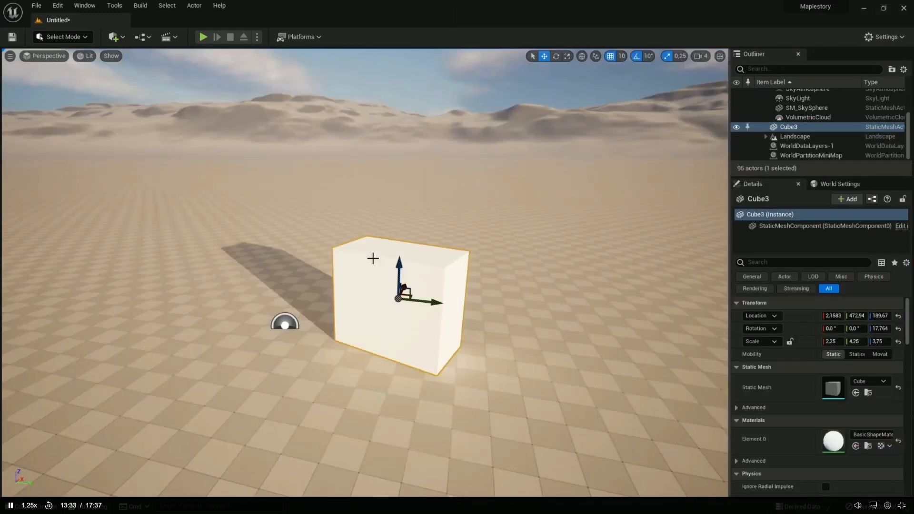
left_click_drag(913, 155, 504, 99)
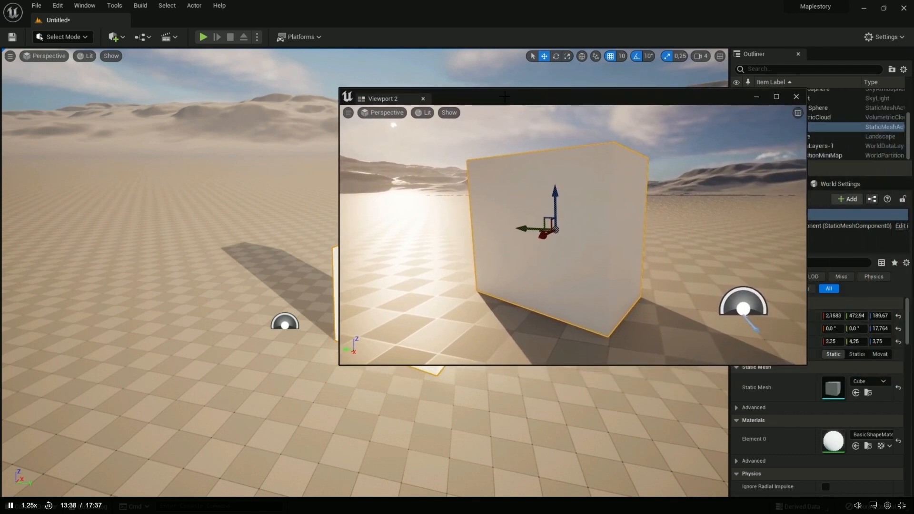
left_click(796, 97)
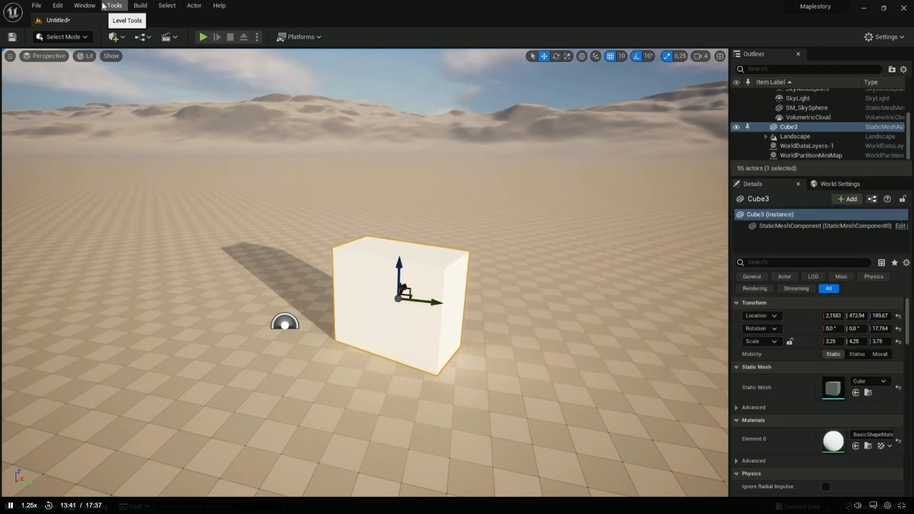
Look through the help and documentation resources and the available editor modes, keeping Select Mode.
left_click(223, 9)
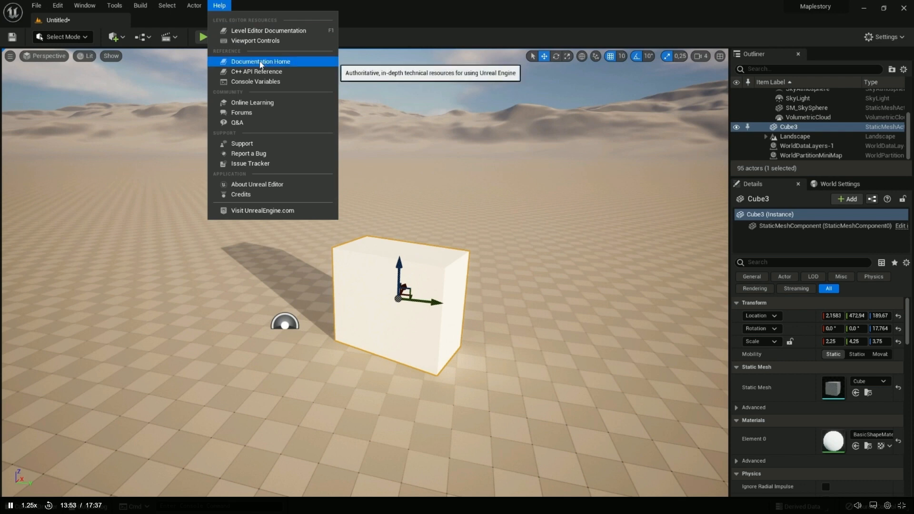
left_click(97, 17)
left_click(72, 38)
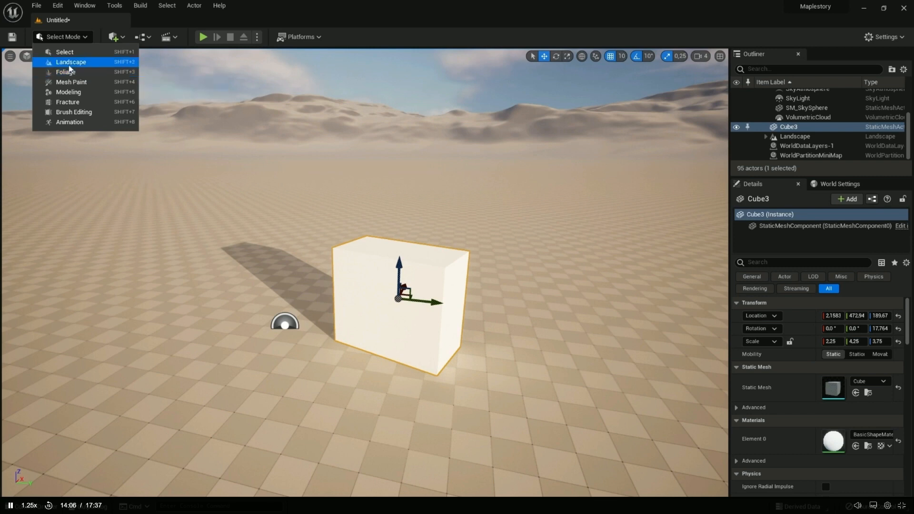
left_click(72, 41)
left_click(72, 40)
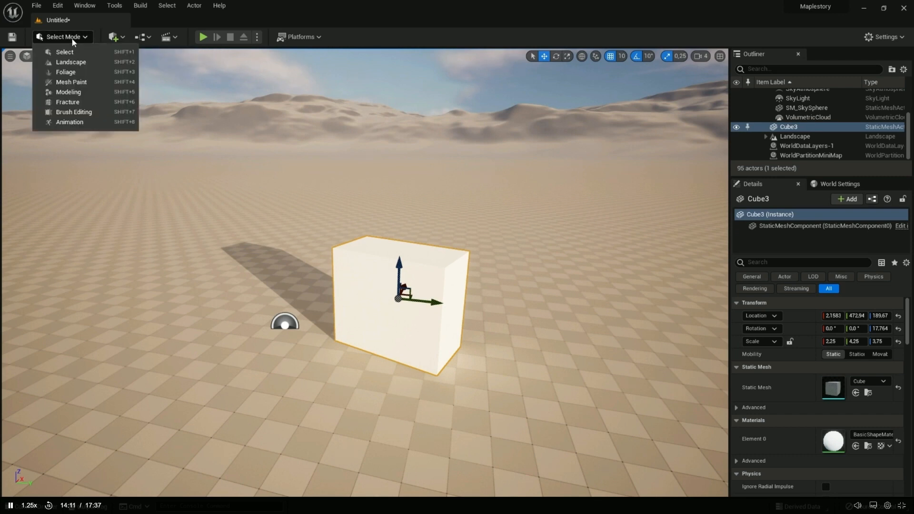
left_click(68, 40)
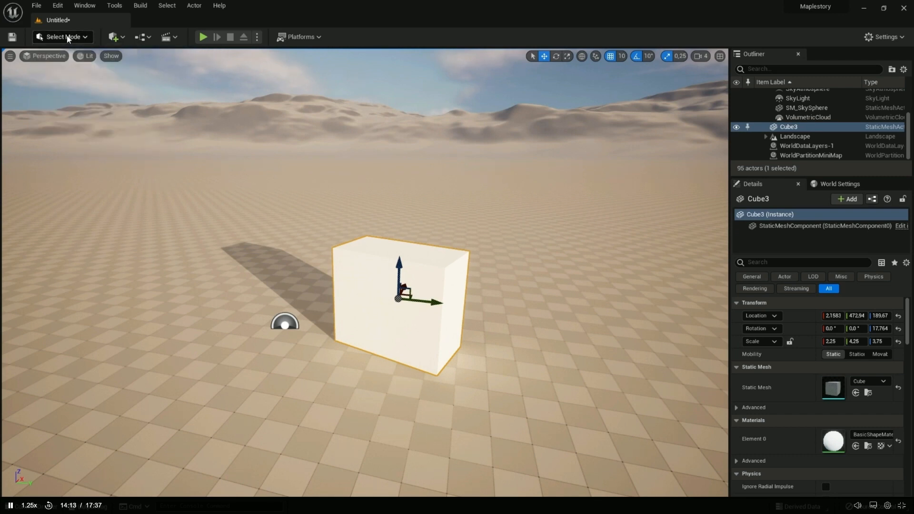
Add a basic Cube shape to the level beside the existing scaled cube.
left_click(114, 37)
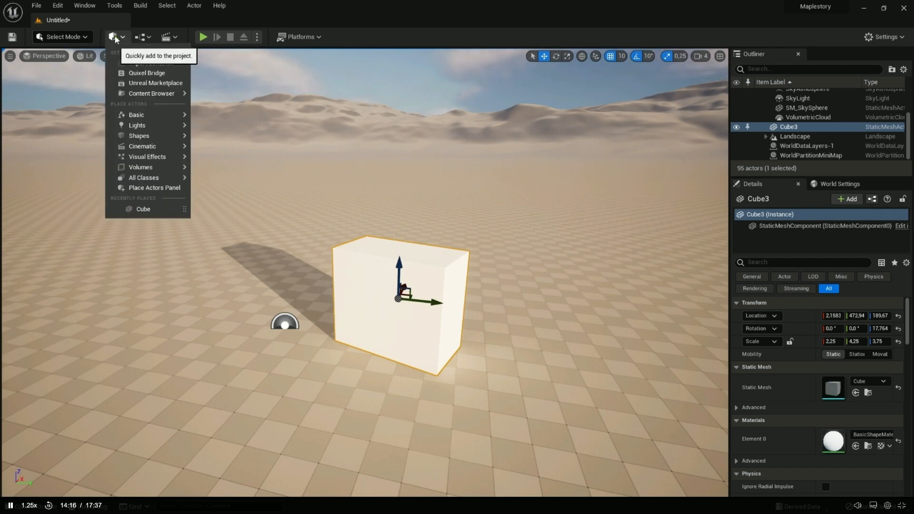
mouse_move(139, 135)
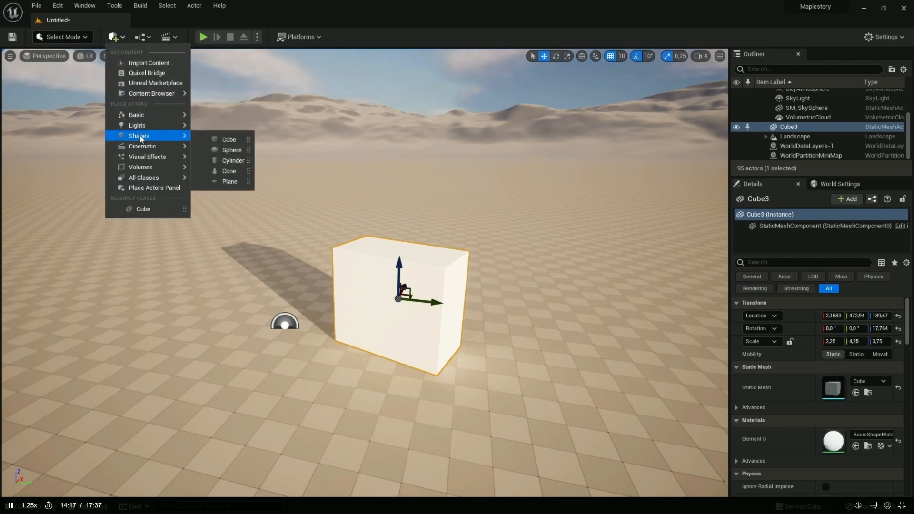
left_click(234, 139)
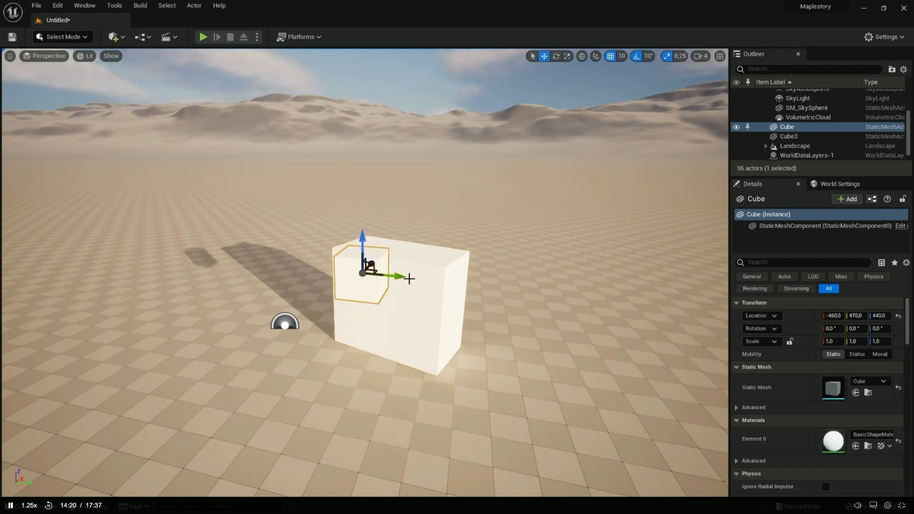
Look through the placeable lights and cinematic actors and the Blueprint creation options.
left_click(114, 38)
mouse_move(153, 128)
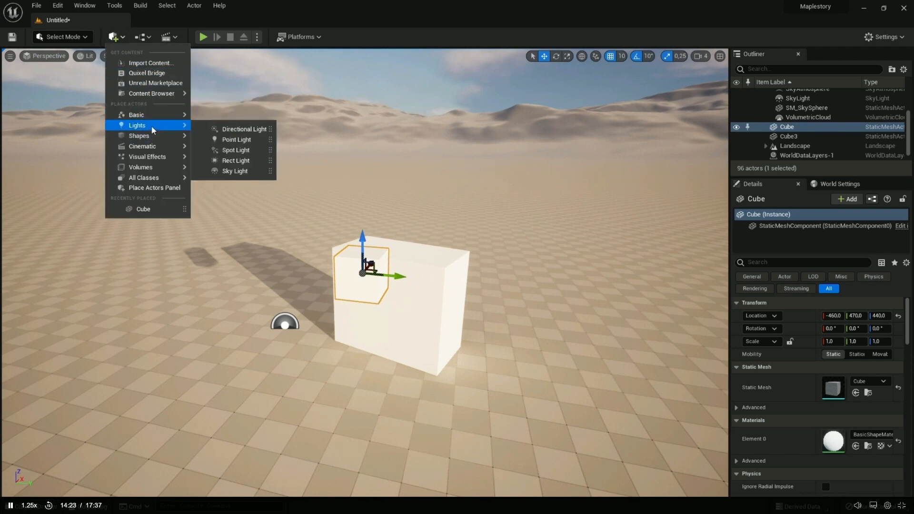
mouse_move(158, 146)
left_click(142, 39)
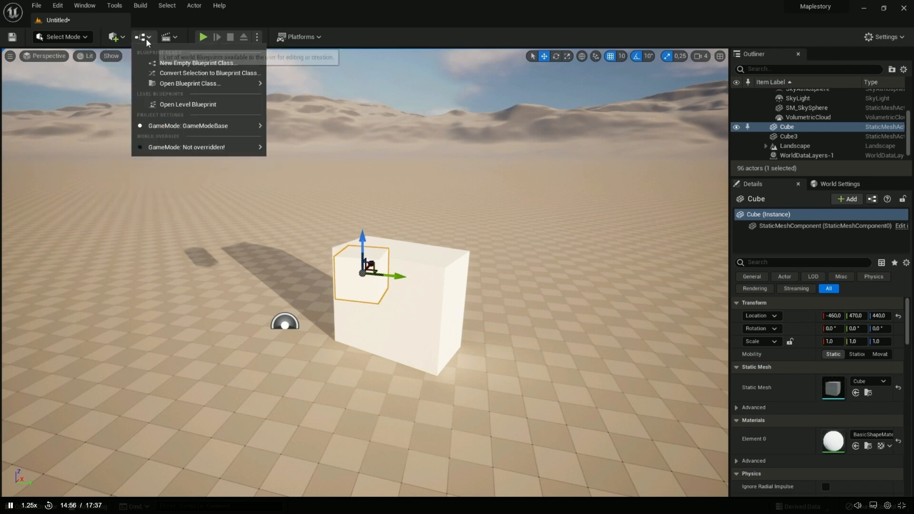
left_click(144, 39)
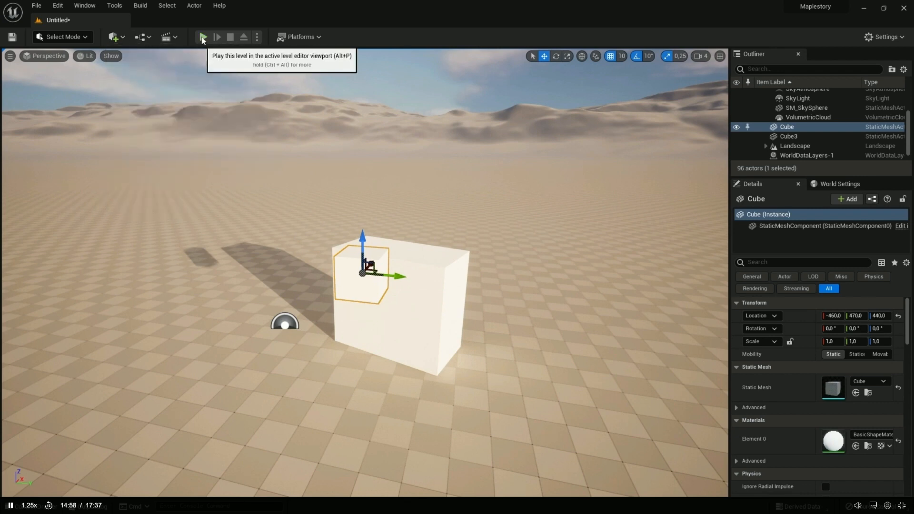
Play the level in the viewport, fly around the two cubes and stop the play session.
left_click(202, 36)
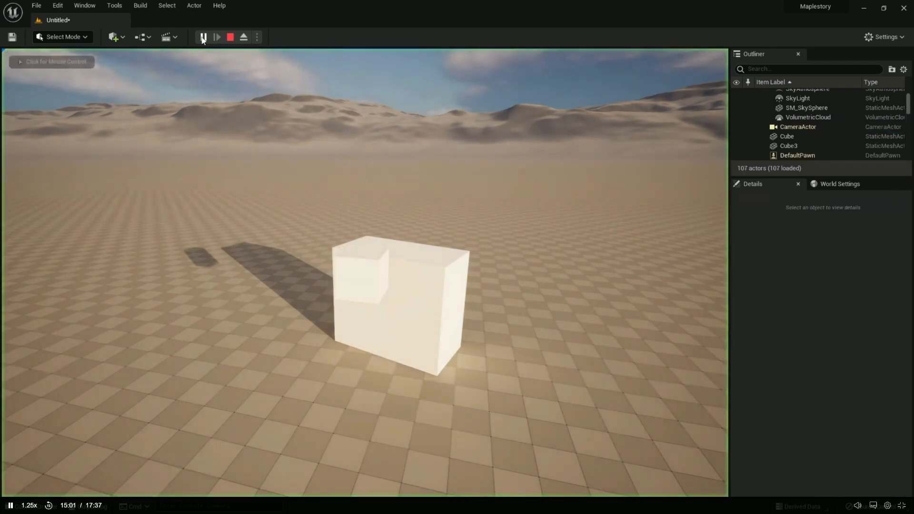
key("s")
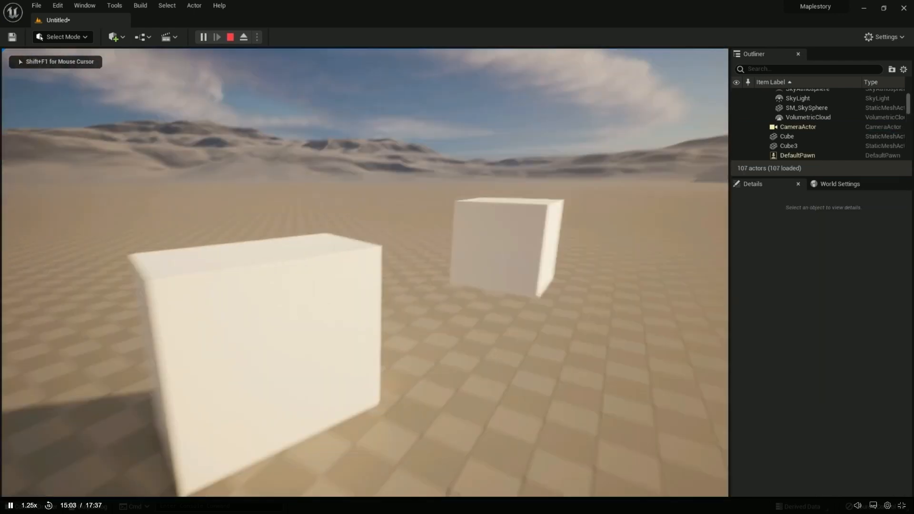
key("d")
key("w")
key("d")
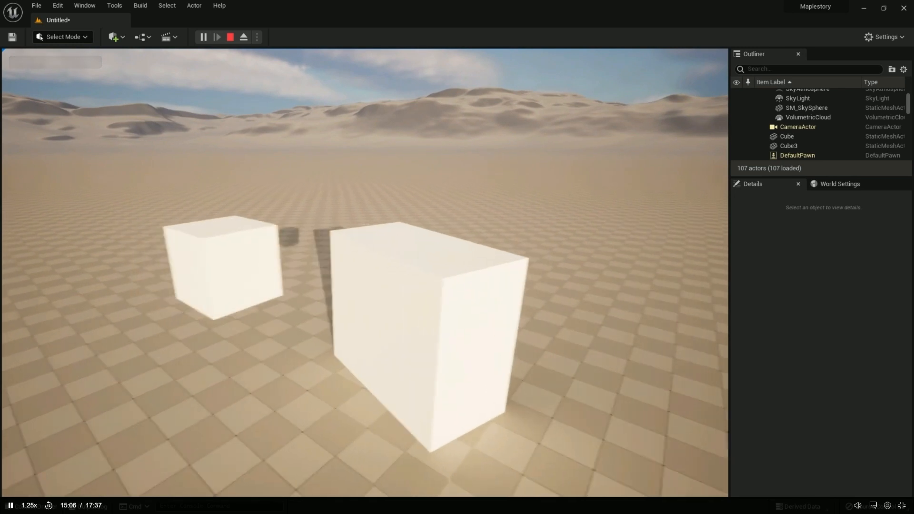
left_click(230, 37)
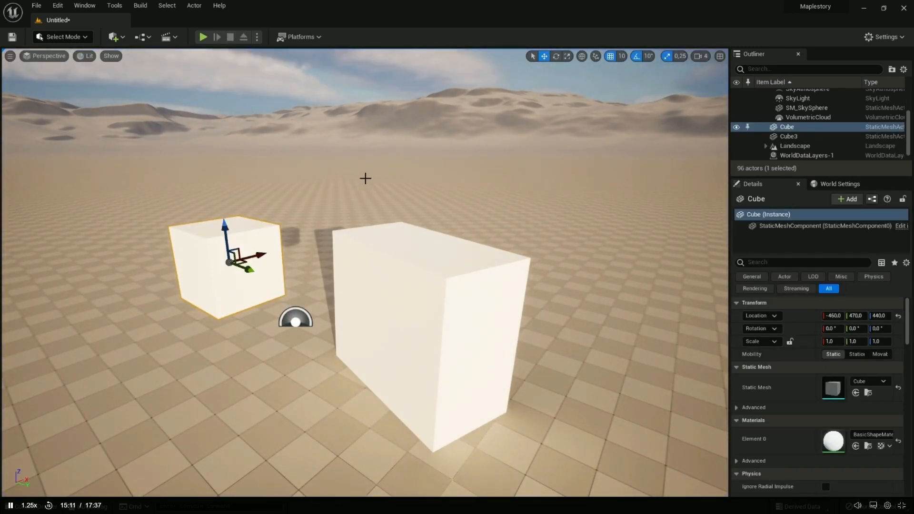
Examine the project's Content folder in the content drawer and return to the level.
right_click_drag(244, 143, 295, 149)
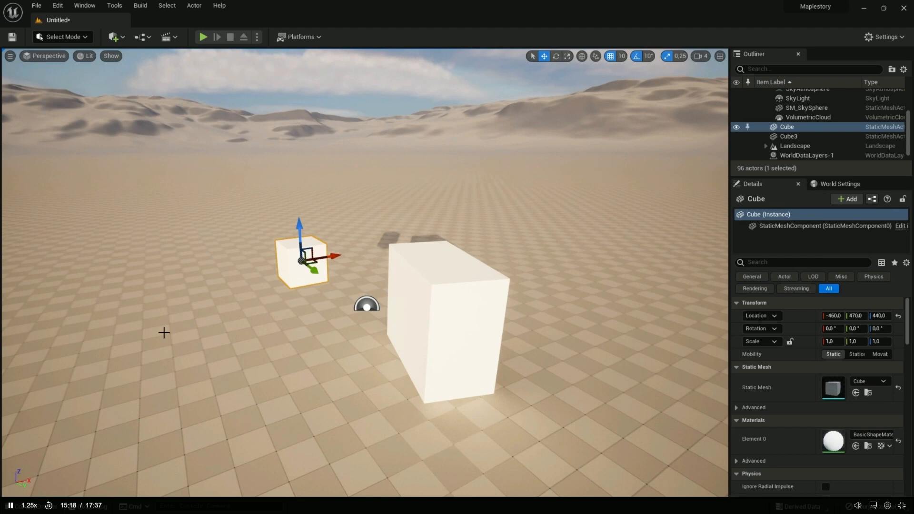
left_click(53, 509)
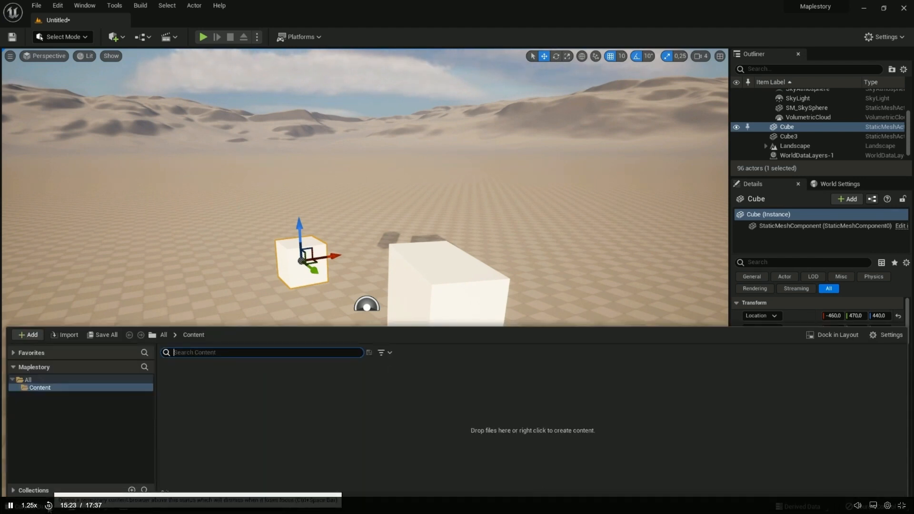
left_click(458, 157)
key("alt+Tab")
key("alt+Tab")
left_click(295, 197)
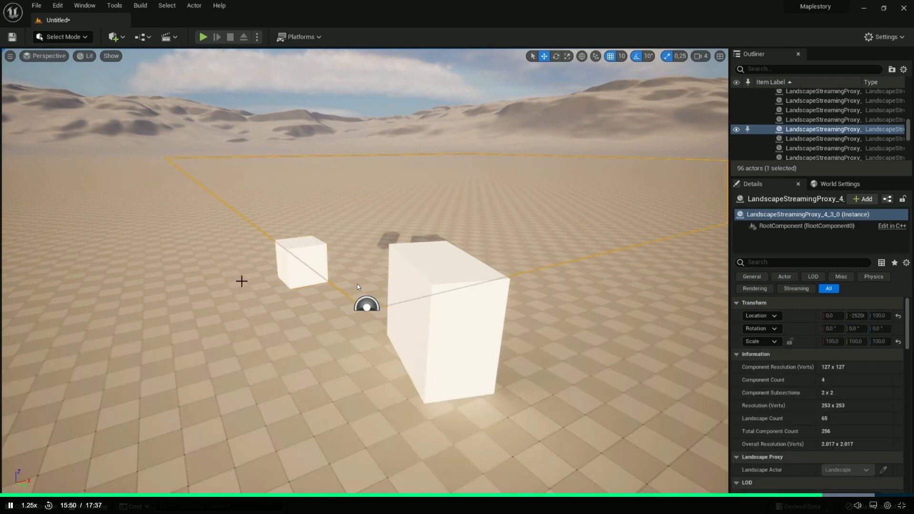
left_click(357, 284)
key("alt+Tab")
key("alt+Tab")
key("space")
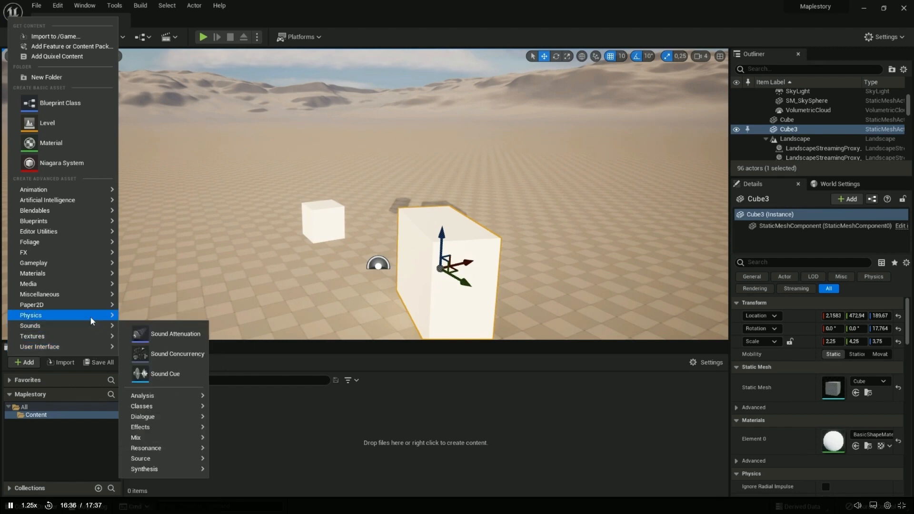
Examine the asset types that can be created in the Content folder, including the Sounds, Media, FX and Paper2D categories.
mouse_move(84, 294)
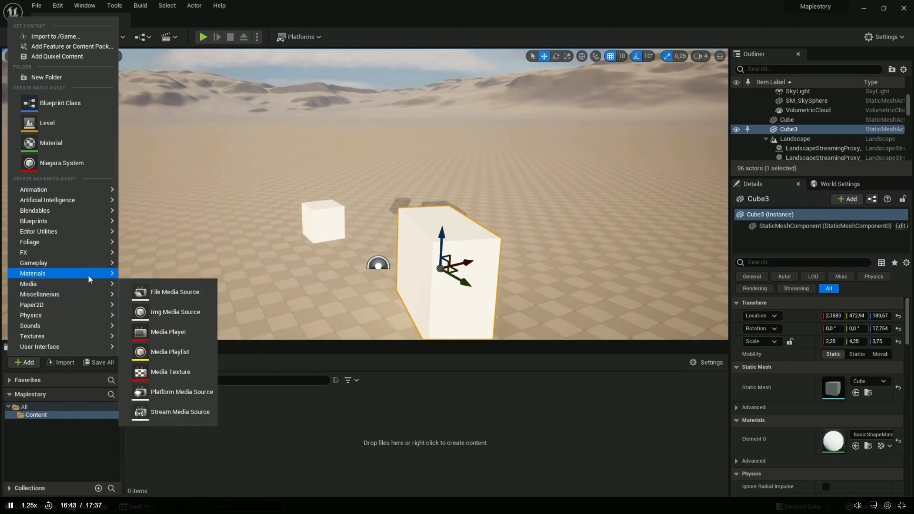
mouse_move(88, 276)
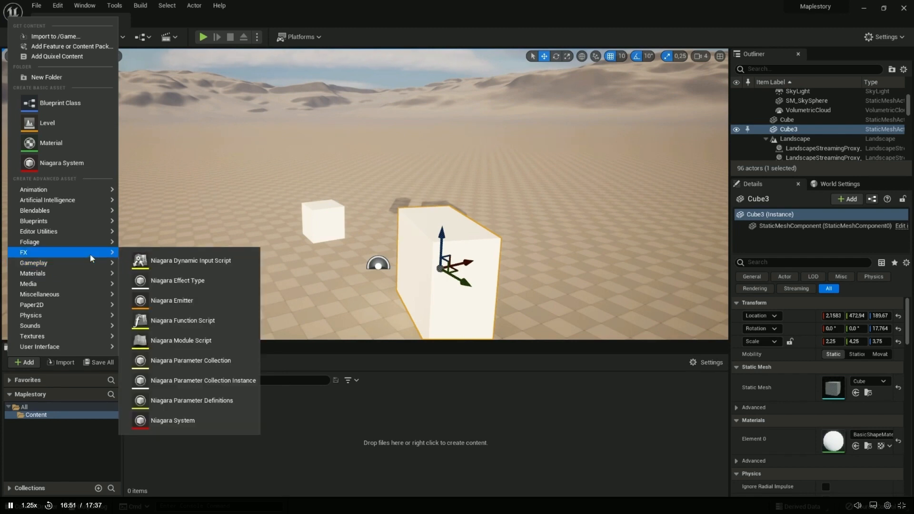
mouse_move(59, 307)
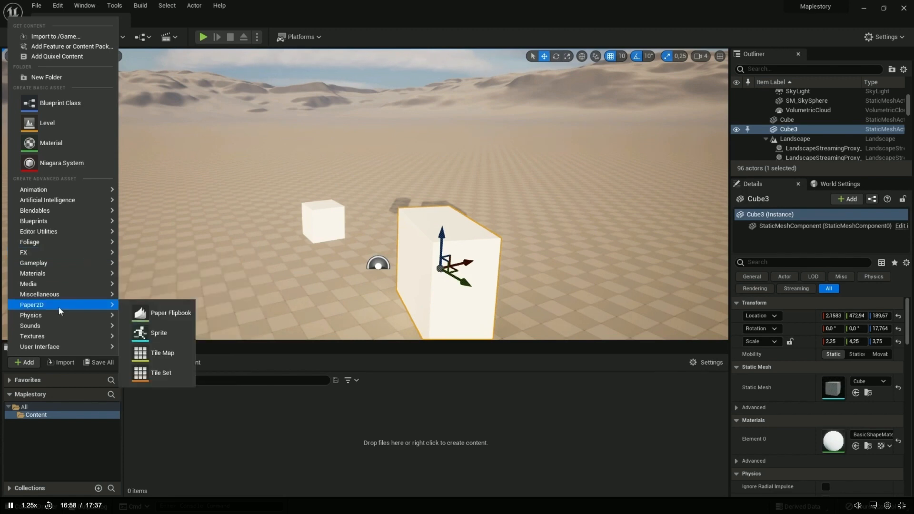
left_click(10, 362)
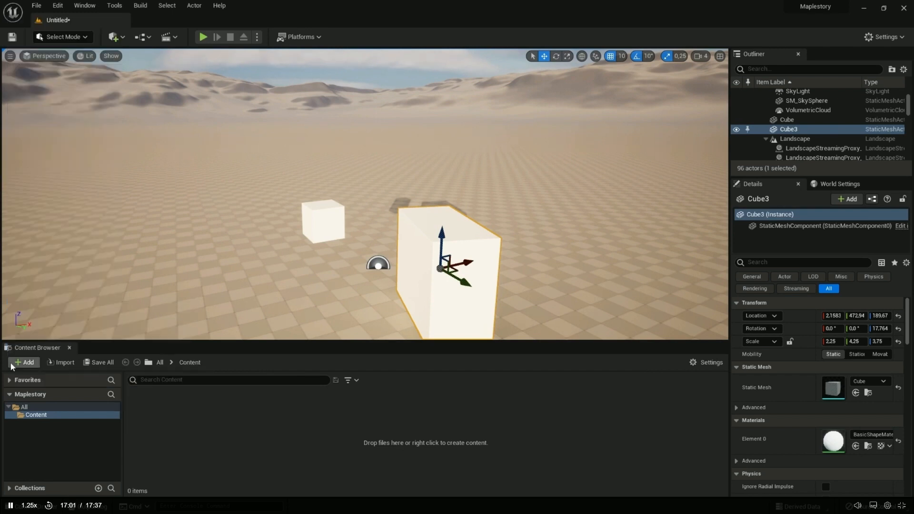
right_click(312, 429)
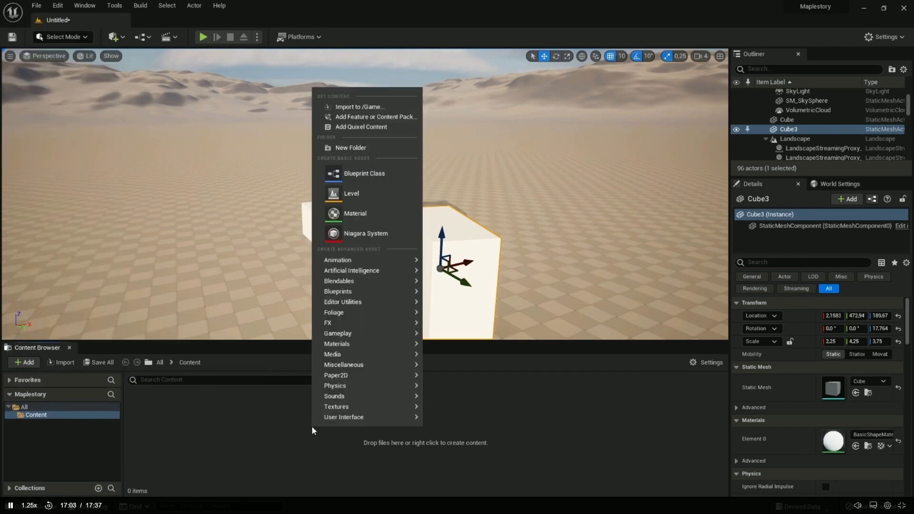
left_click(239, 476)
left_click(26, 363)
left_click(188, 391)
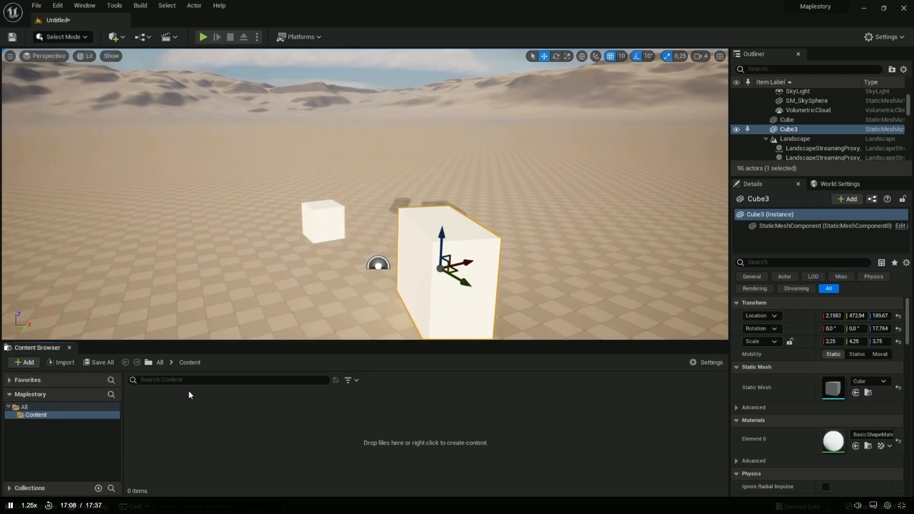
right_click(290, 422)
left_click(38, 417)
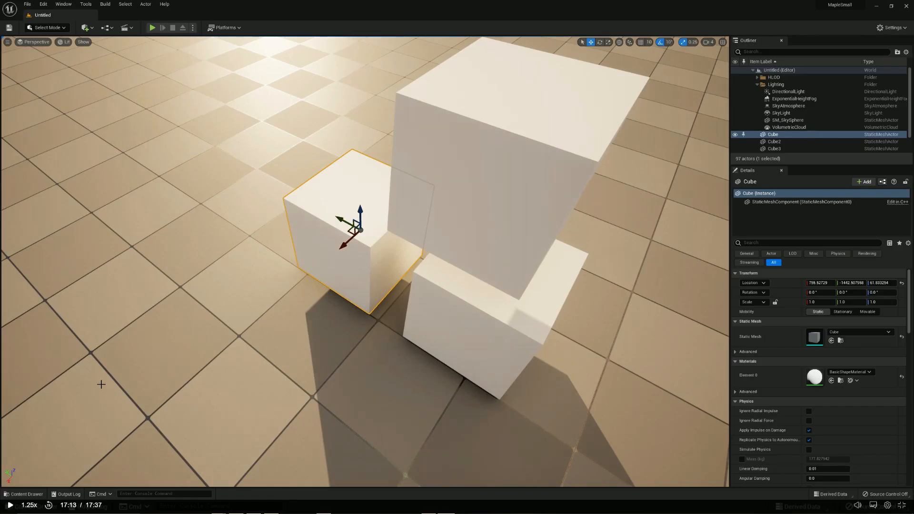
Create a Paper2D Sprite named MapleBoy in the Content folder of the MapleSmall project.
left_click(26, 494)
right_click(224, 384)
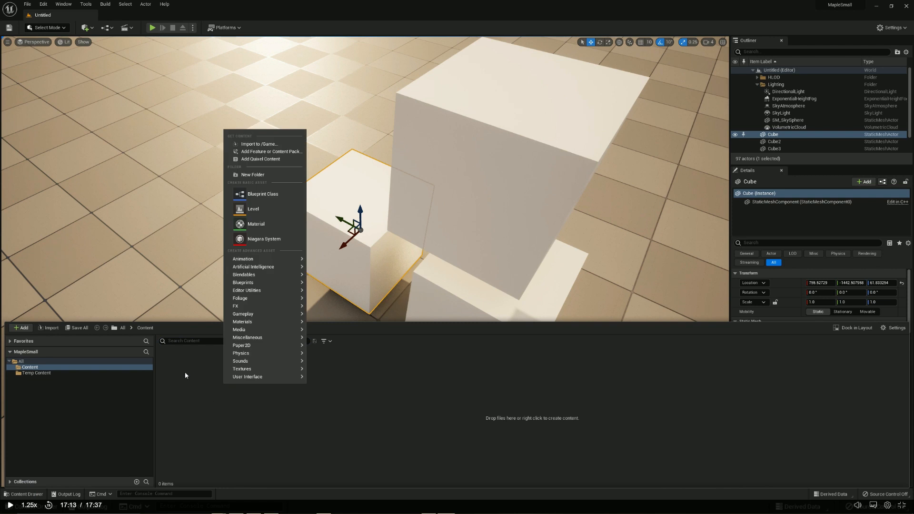
mouse_move(253, 377)
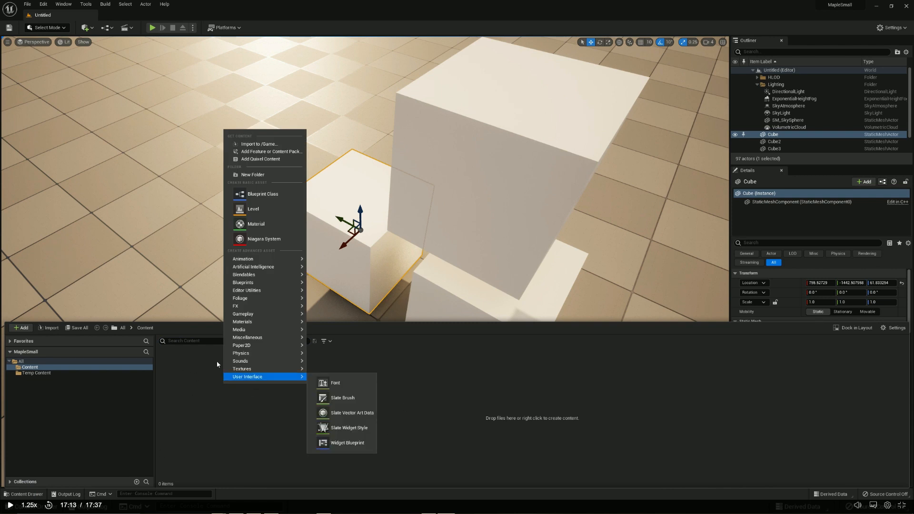
mouse_move(251, 348)
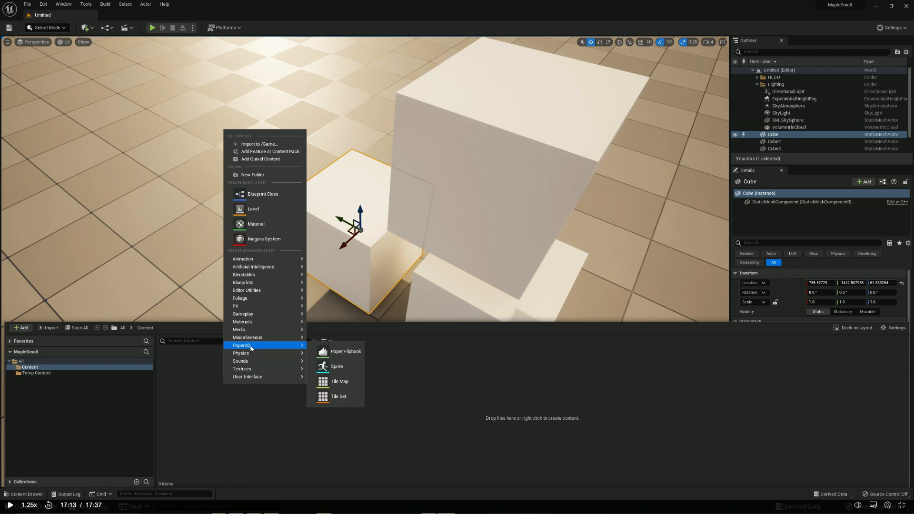
left_click(346, 368)
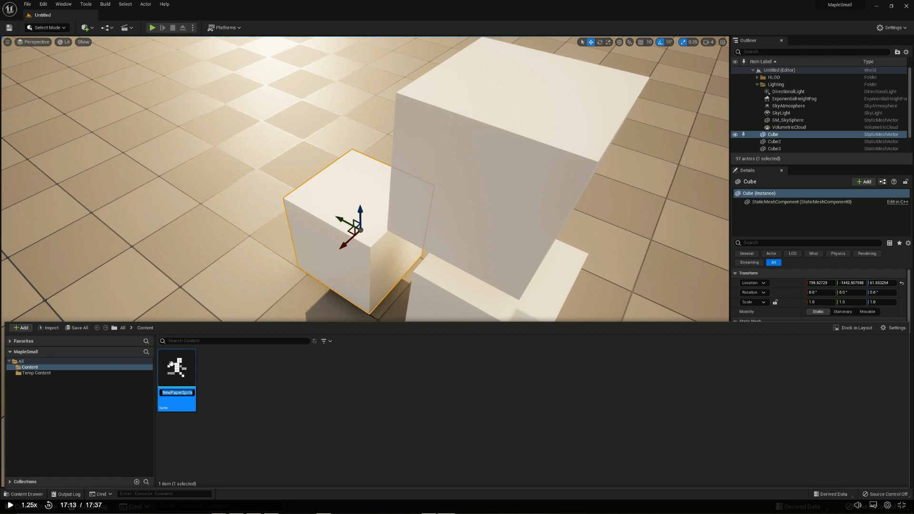
type("M")
Place the MapleBoy sprite in the level beside the cubes and delete the placed actor again.
left_click_drag(177, 356, 205, 282)
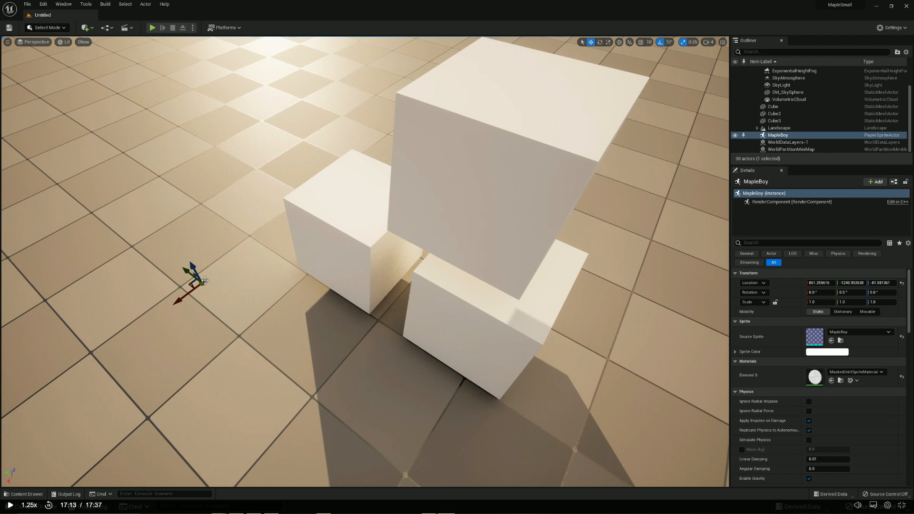
key("Delete")
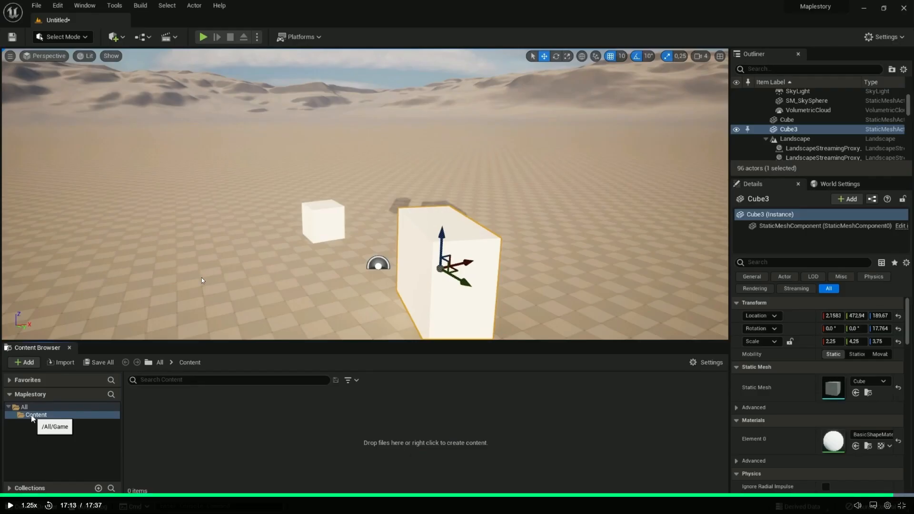
Finish the current Skillshare lesson and watch lesson 5, Creating a New Level, in full screen.
left_click(296, 188)
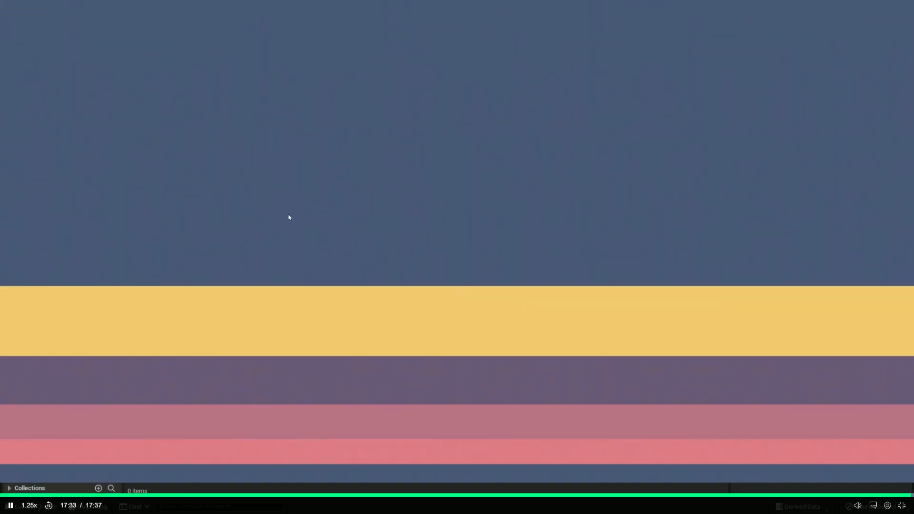
left_click(287, 213)
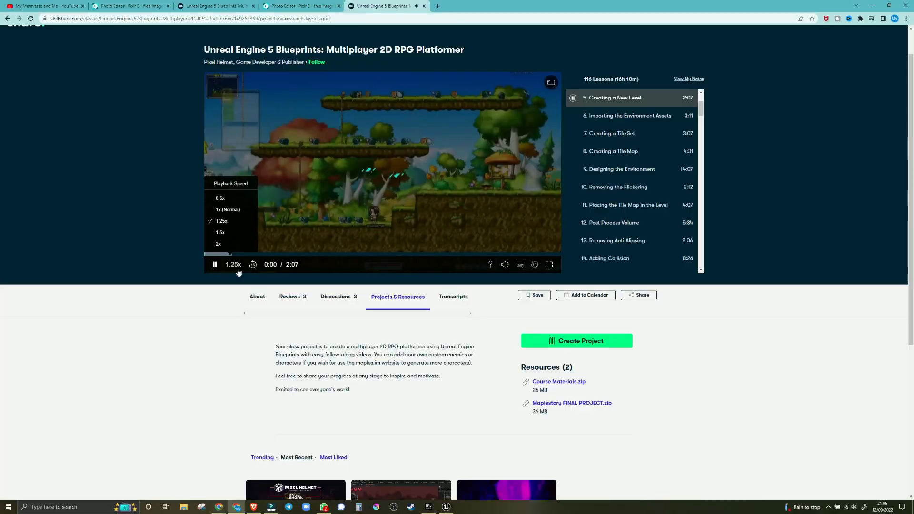
left_click(547, 265)
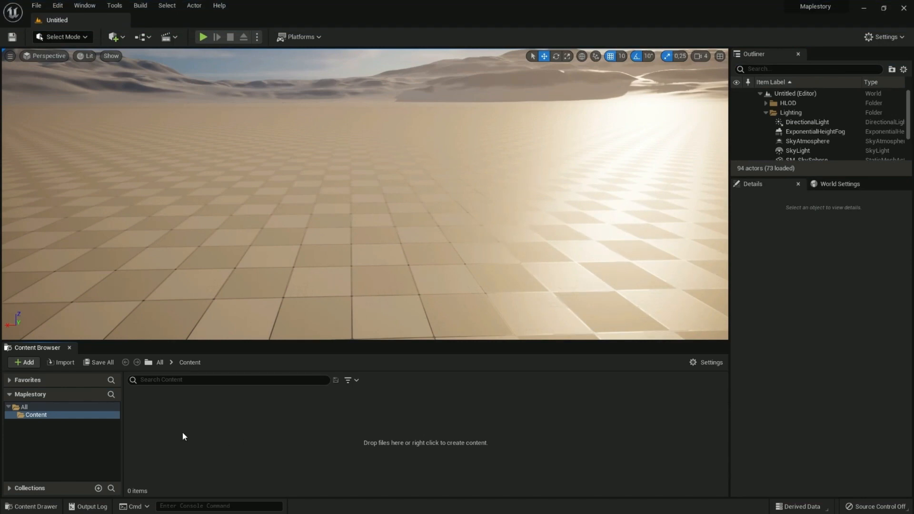
Create a new folder named Maps inside the Content folder.
right_click(38, 415)
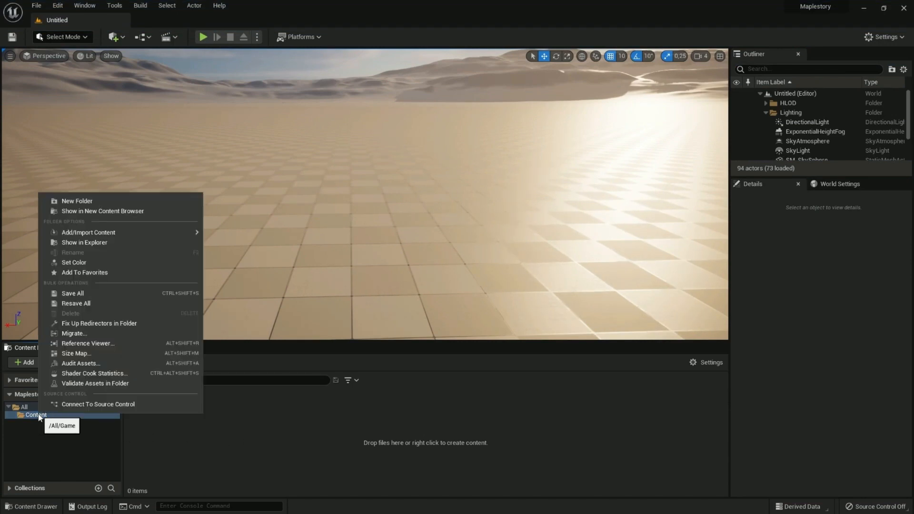
left_click(79, 201)
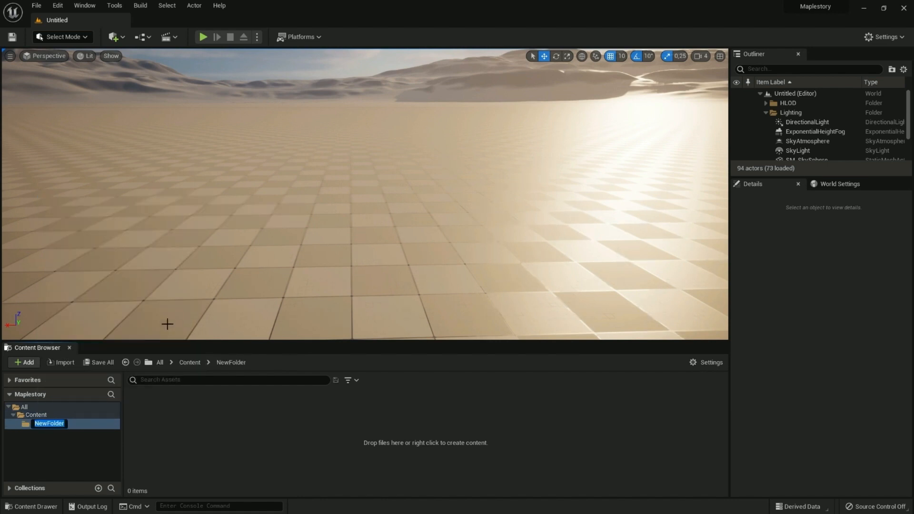
type("Maps")
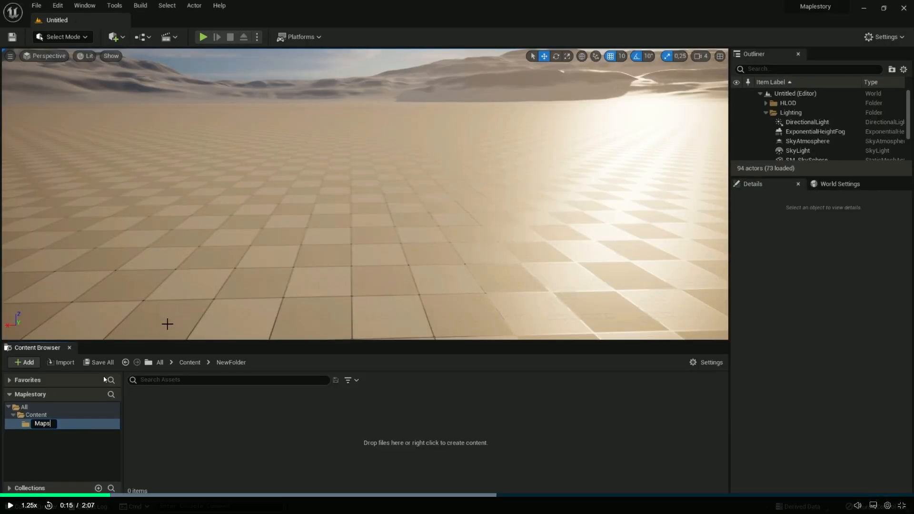
key("Return")
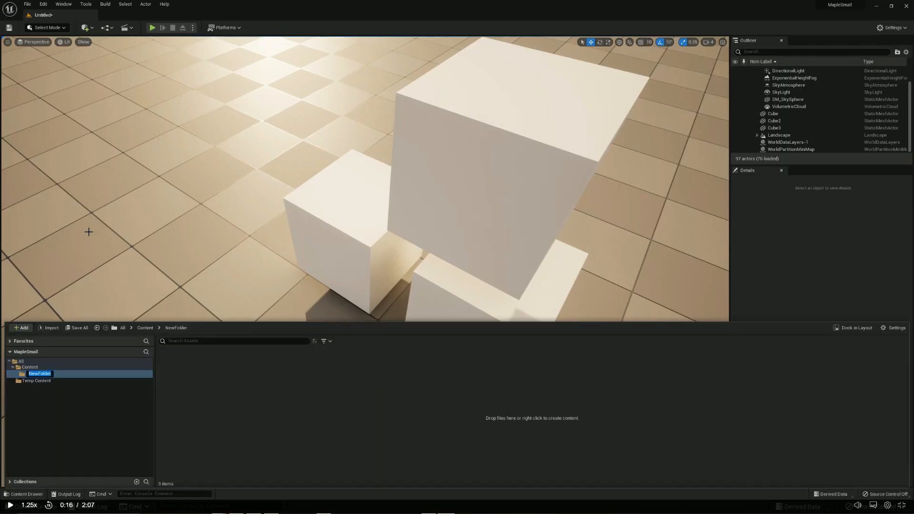
type("Maps")
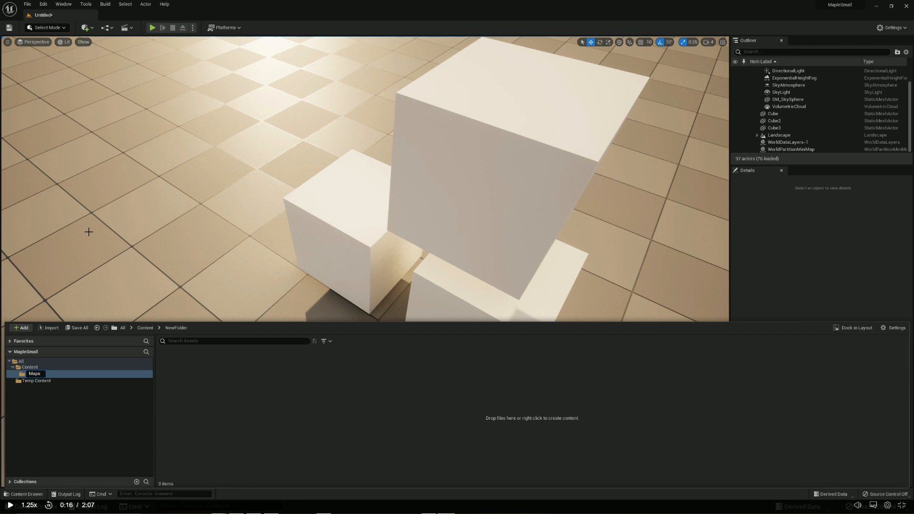
key("Return")
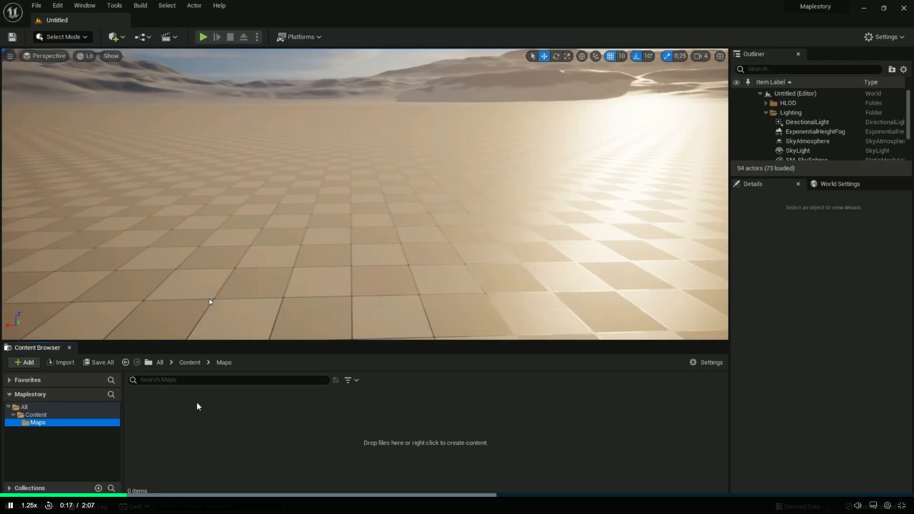
Create a Level asset named MAP_Main in the Maps folder.
right_click(207, 411)
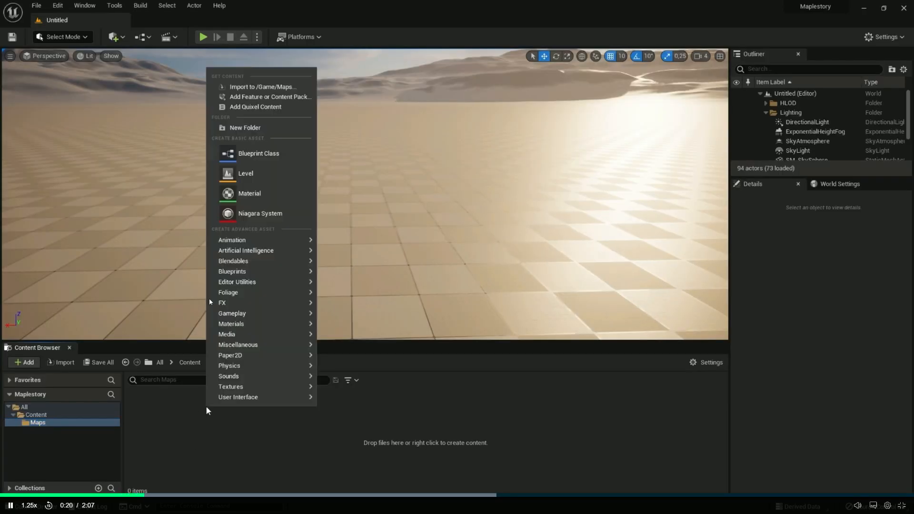
left_click(234, 174)
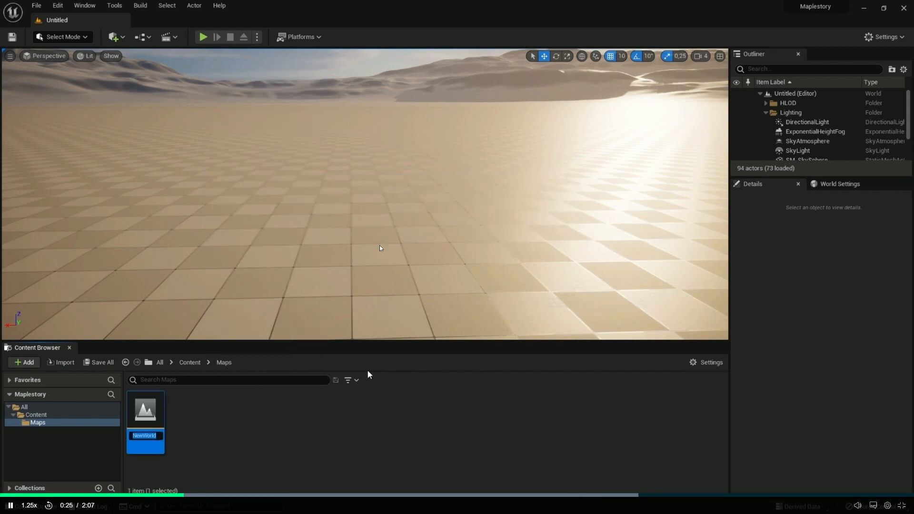
type("MAP_")
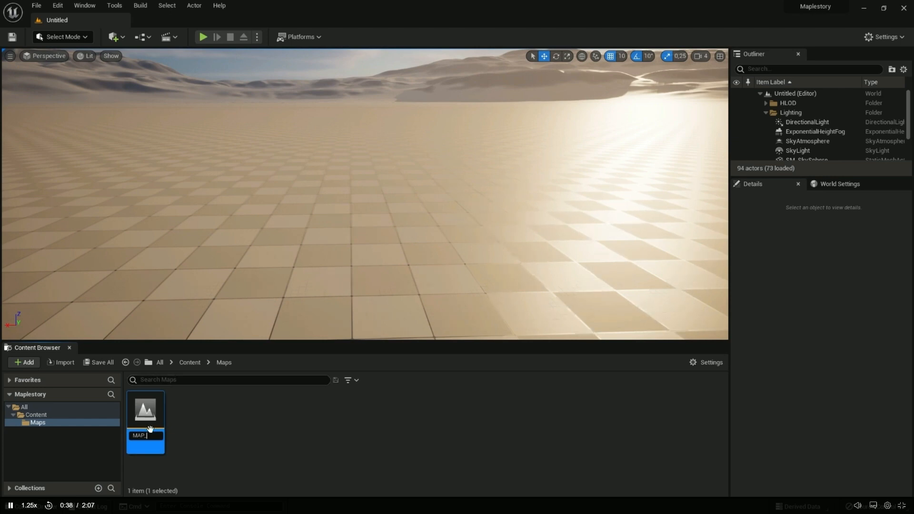
type("Main")
key("Return")
Switch to the MapleSmall project and delete the two remaining cubes from the level.
key("alt+Tab")
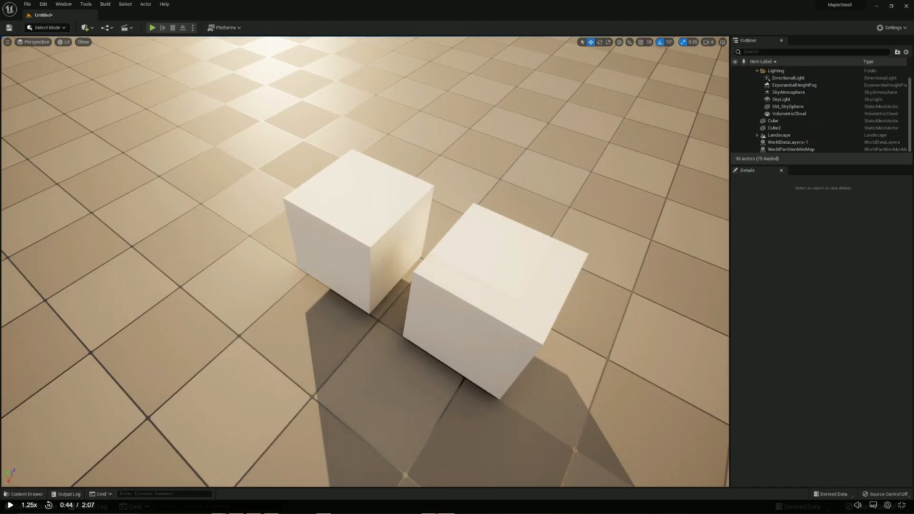
left_click(402, 231)
key("Delete")
left_click(481, 274)
key("Delete")
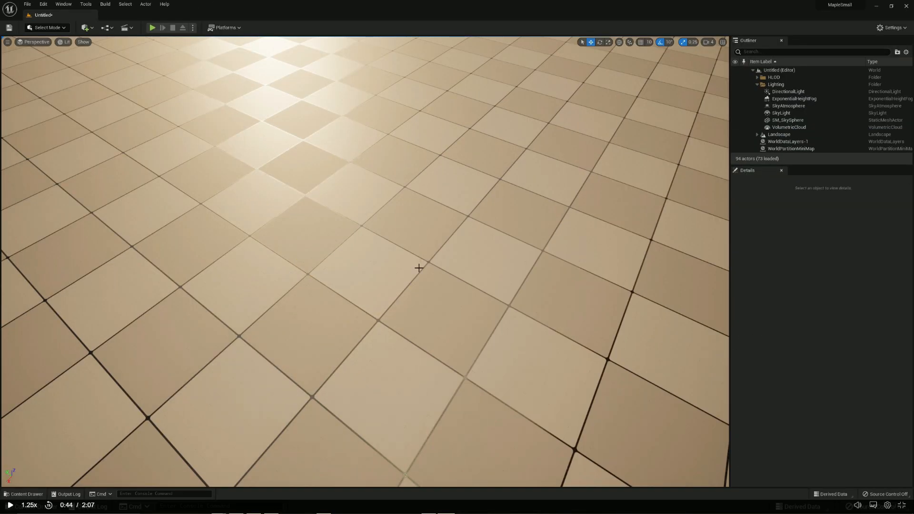
scroll(418, 268, "down", 10)
right_click_drag(419, 268, 418, 228)
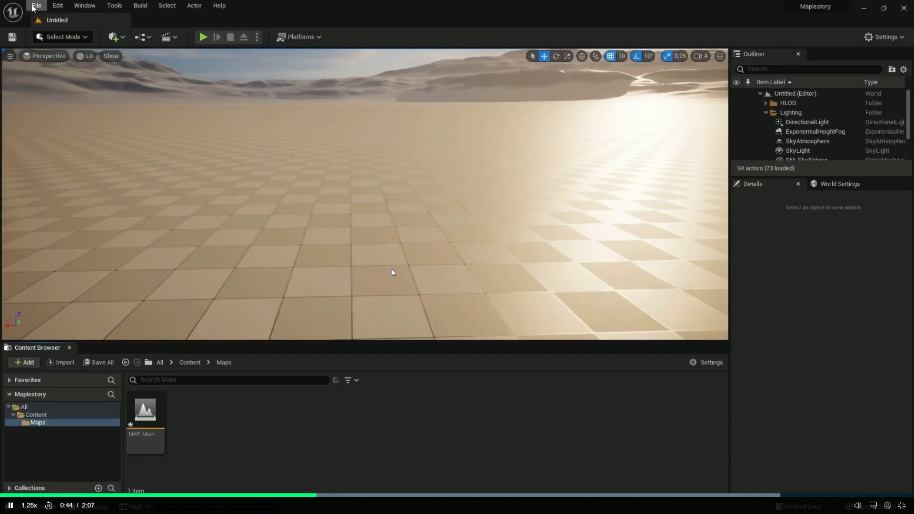
Save the current level as a new asset in the Content folder, named after the MapleSmall project.
left_click(33, 8)
left_click(64, 90)
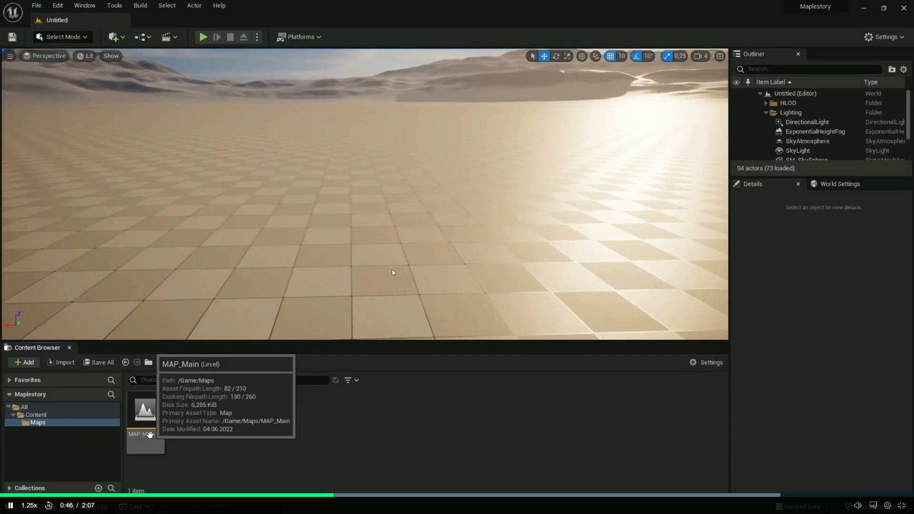
left_click(36, 5)
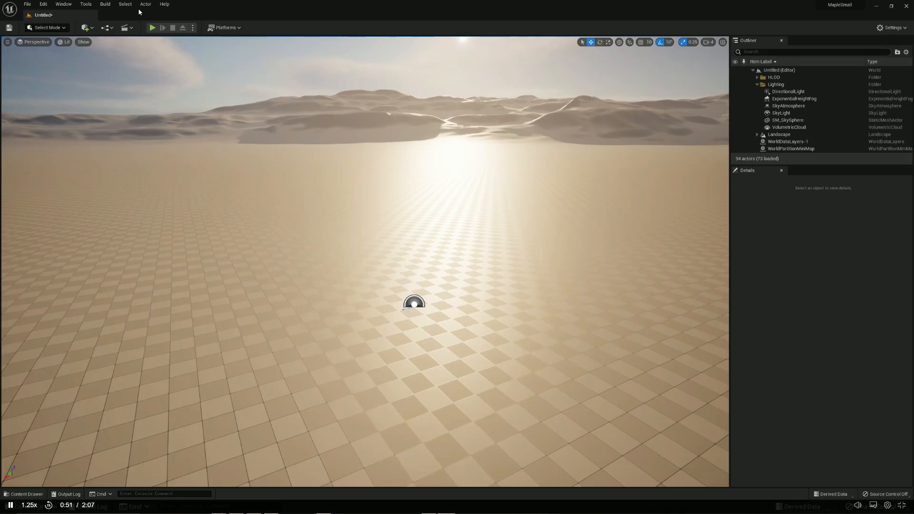
left_click(27, 4)
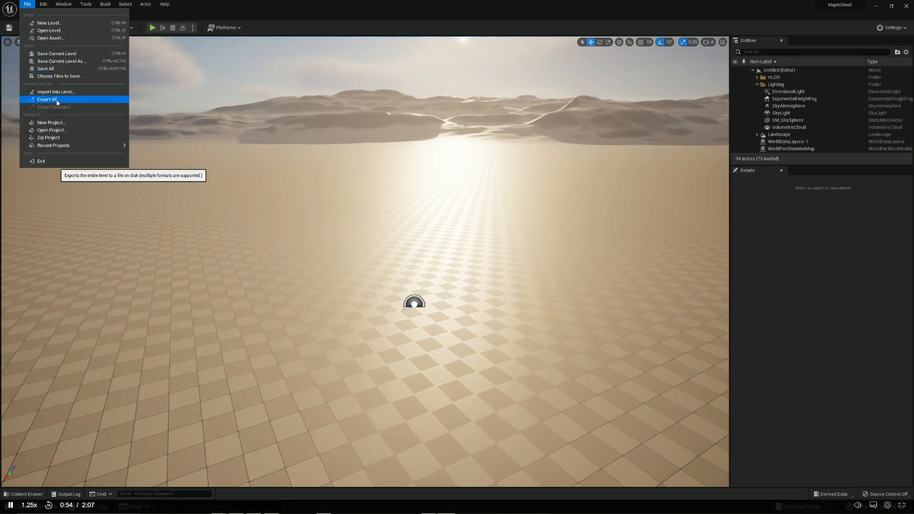
left_click(61, 61)
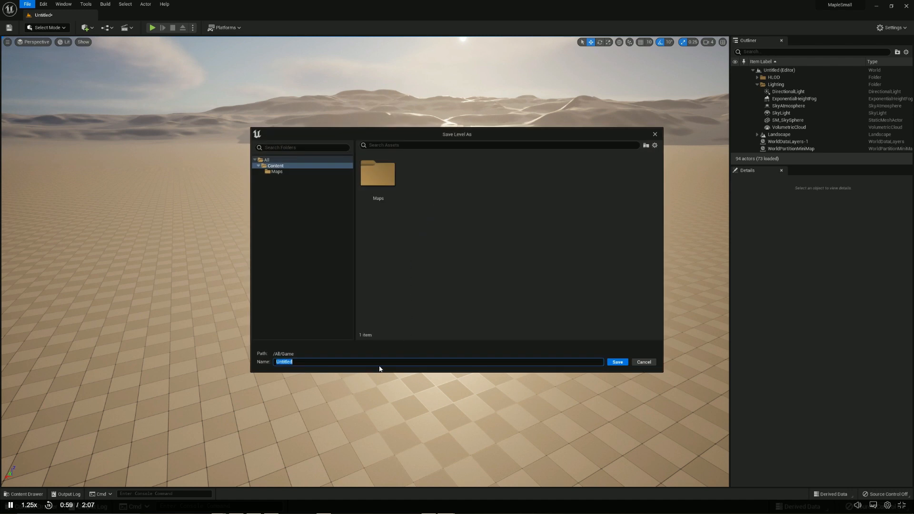
type("MapleSMall")
left_click(290, 362)
key("Delete")
left_click(618, 362)
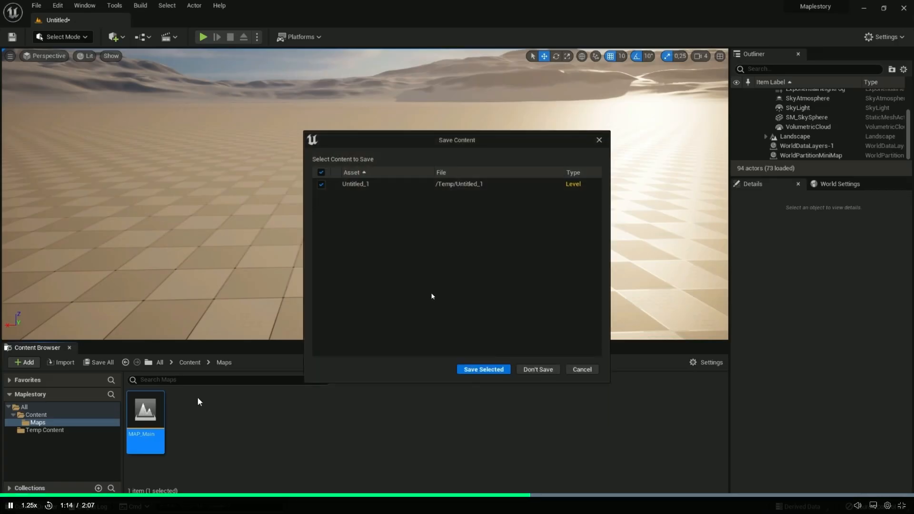
left_click_drag(379, 142, 390, 81)
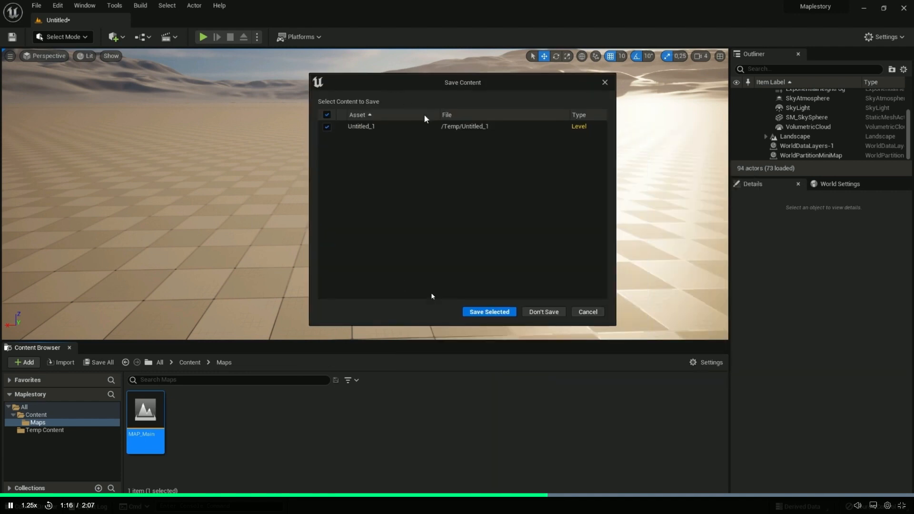
Watch the lesson on loading the MAP_Main level and finding the project's Maps & Modes settings.
left_click(543, 312)
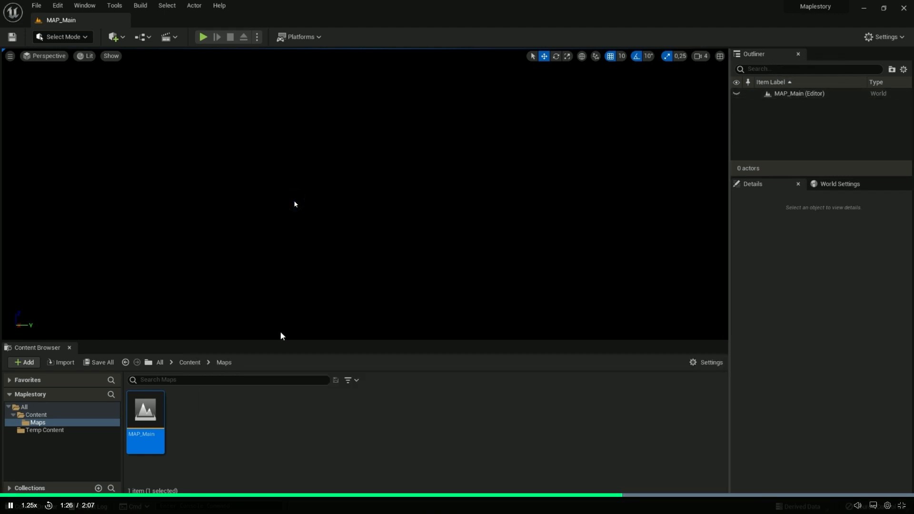
left_click(350, 167)
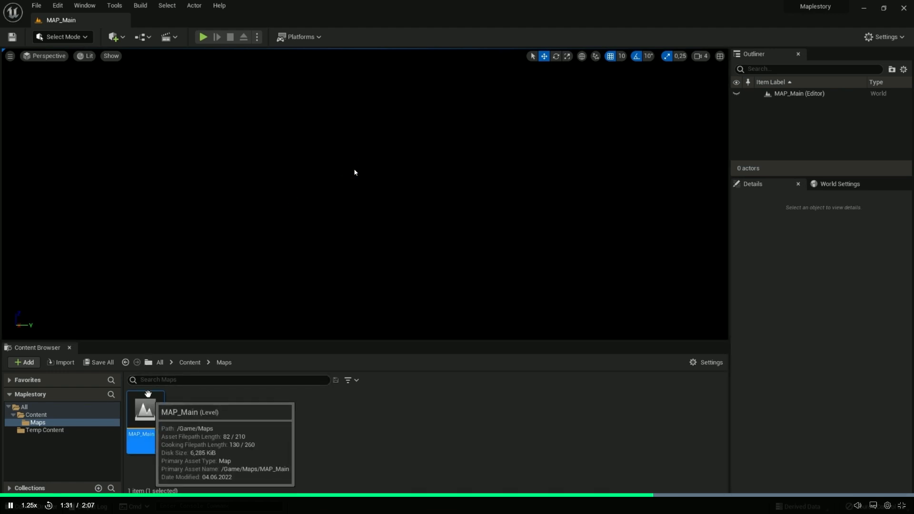
left_click(57, 6)
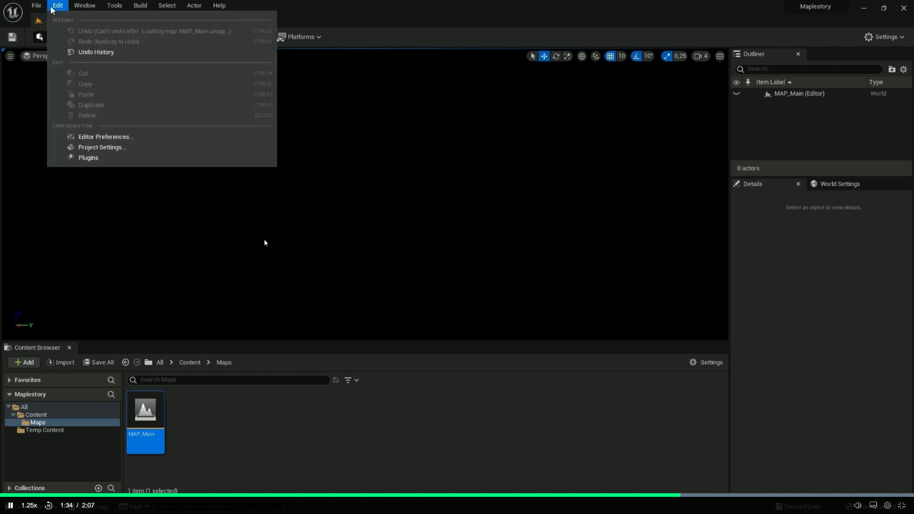
left_click(94, 150)
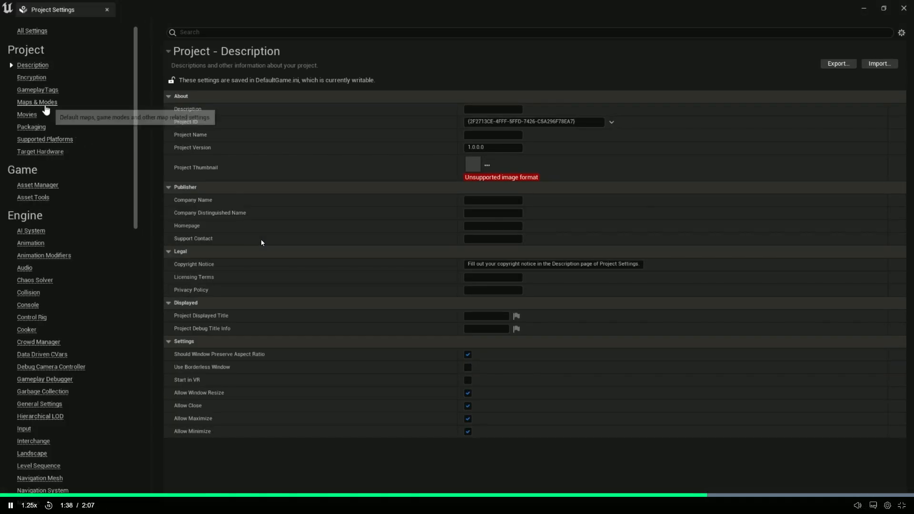
left_click(48, 103)
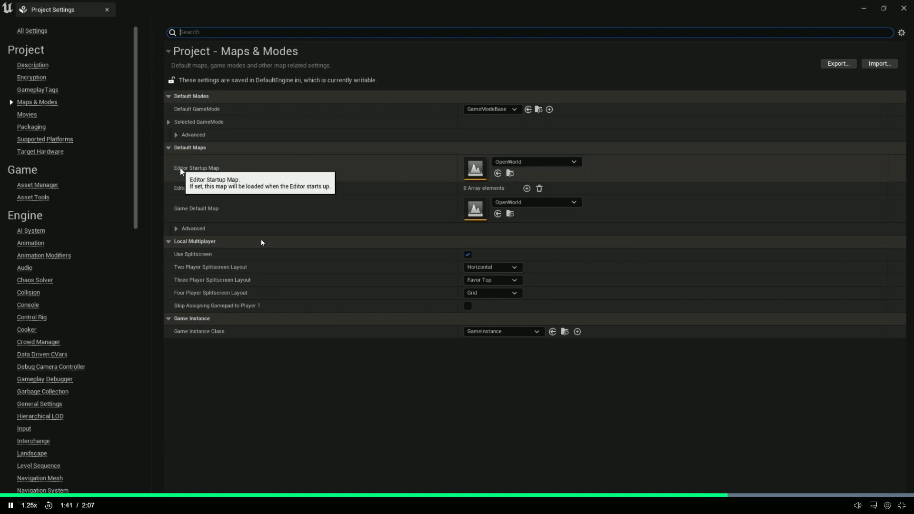
left_click(248, 205)
Switch to the MapleSmall project and set its Editor Startup Map to Map_Main in the Maps & Modes project settings.
key("alt+Tab")
left_click(63, 4)
key("alt+Tab")
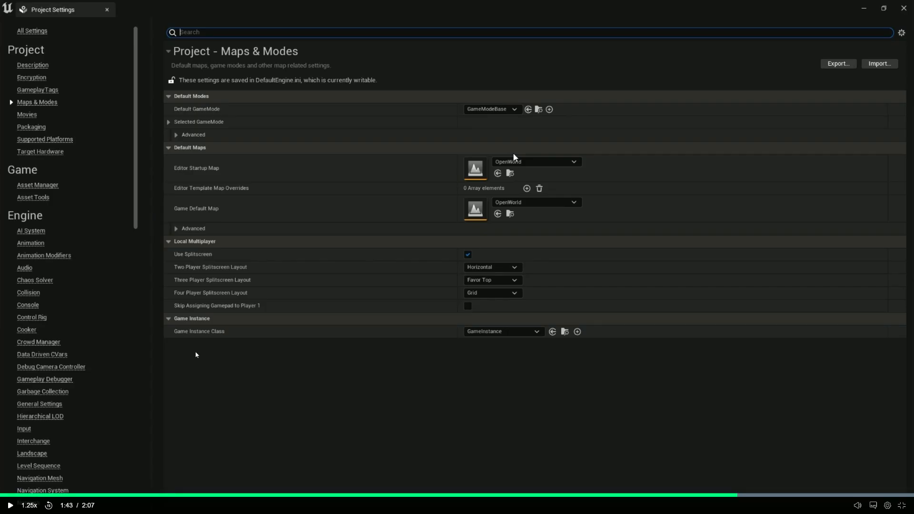
key("alt+Tab")
key("alt+Tab")
left_click(341, 188)
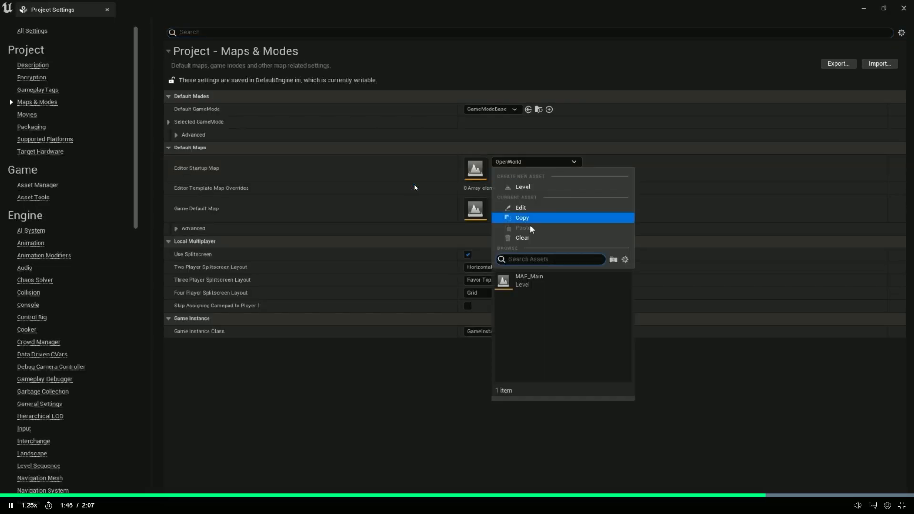
key("space")
key("alt+Tab")
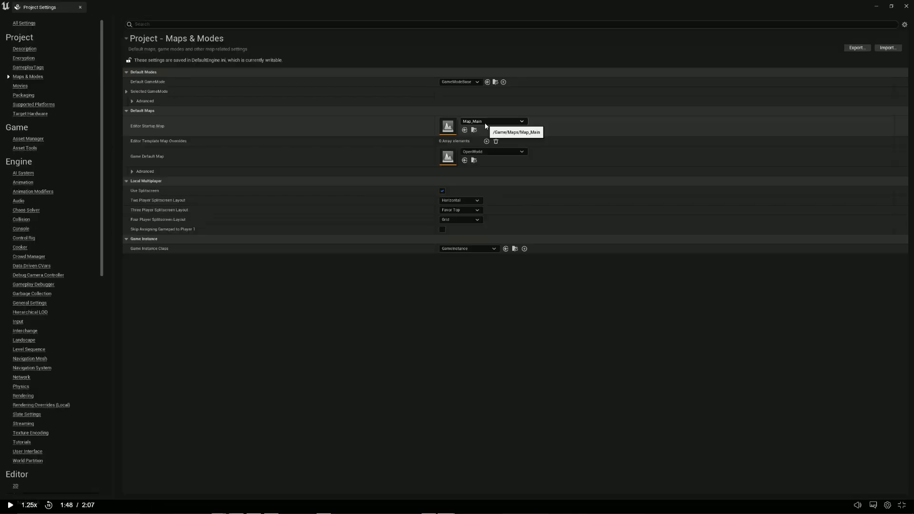
Set the Game Default Map to Map_Main in the MapleSmall project's Maps & Modes settings.
left_click(492, 151)
left_click(453, 188)
key("space")
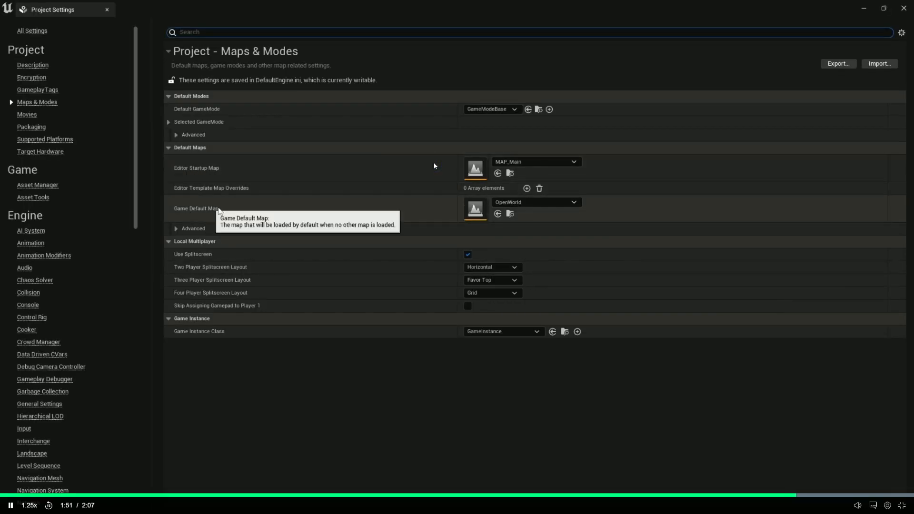
left_click(434, 165)
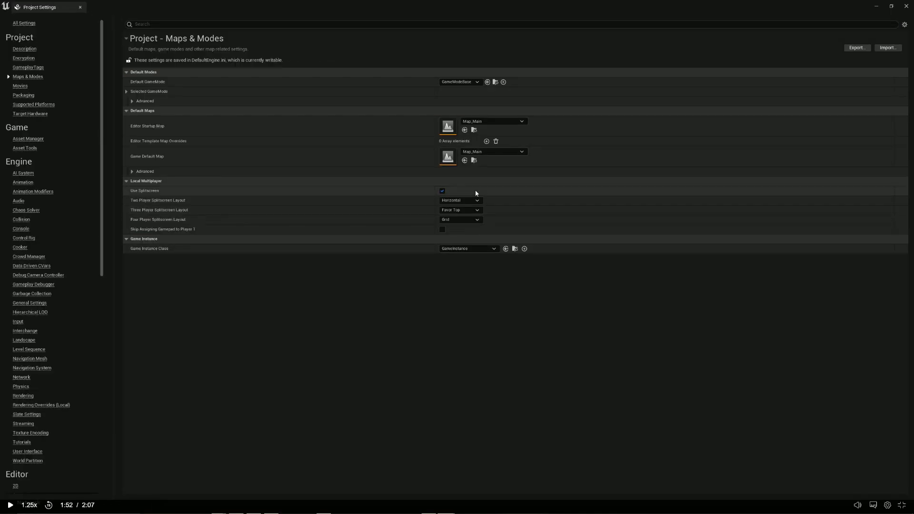
key("alt+Tab")
Play the rest of the current lesson and show lesson 6, Importing the Environment Assets, in full screen.
left_click(410, 160)
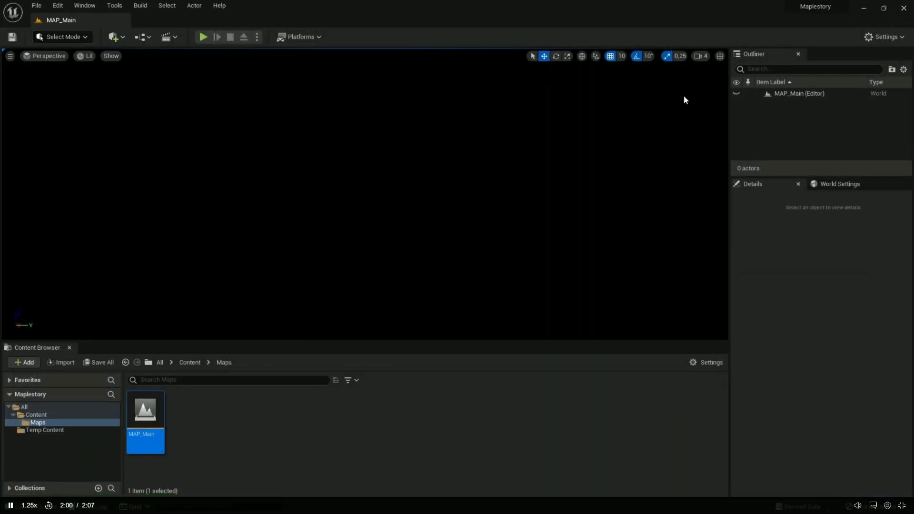
left_click(412, 125)
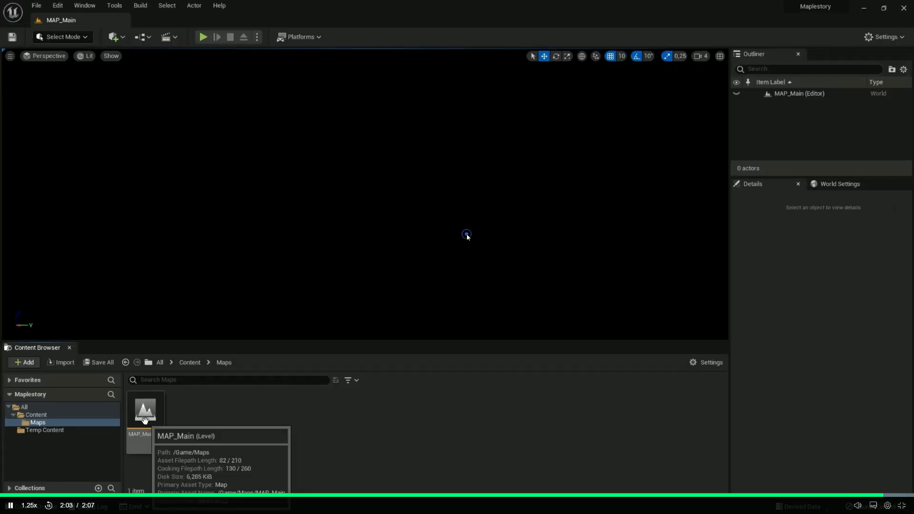
left_click(465, 237)
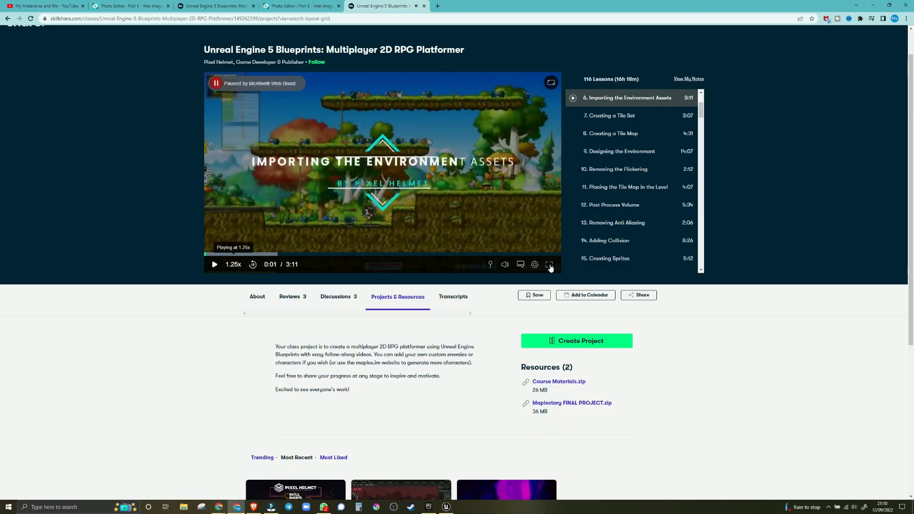
left_click(550, 265)
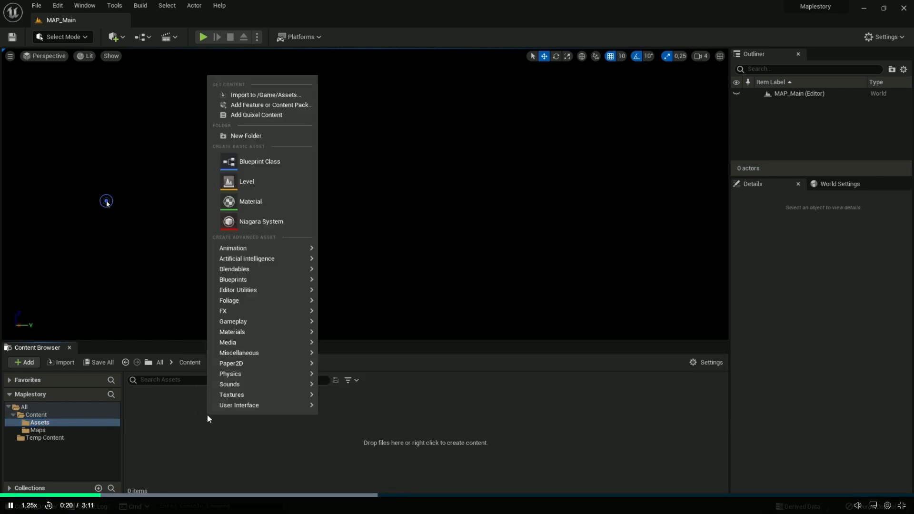
Pause the lesson, switch to the MapleSmall project and create a folder named Assets inside the Content folder.
left_click(107, 202)
key("alt+Tab")
key("alt+Tab")
key("ctrl+space")
right_click(32, 367)
left_click(78, 210)
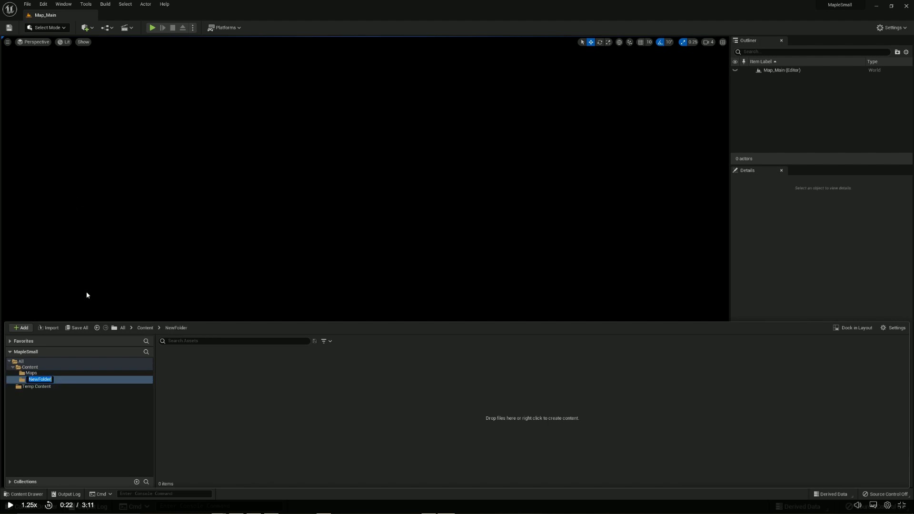
type("Assets")
key("Return")
left_click(71, 410)
key("alt+Tab")
left_click(389, 199)
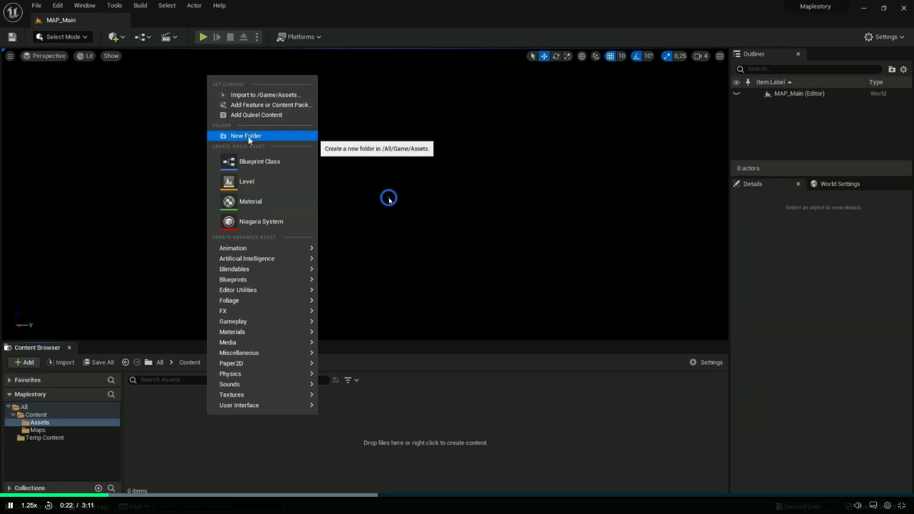
left_click(389, 199)
key("alt+Tab")
left_click(127, 211)
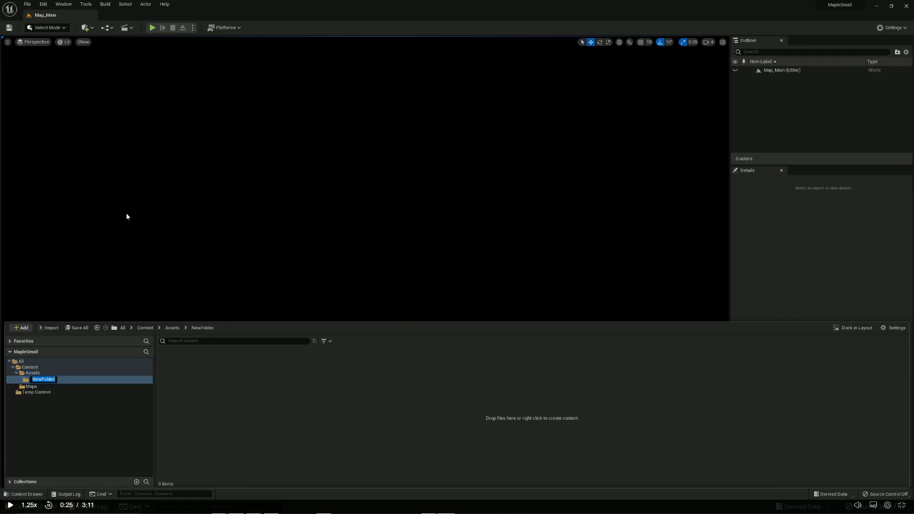
key("Return")
key("Delete")
left_click(75, 393)
Replay the lesson's folder section and create a folder named Environments inside the Assets folder.
left_click(32, 373)
right_click(209, 387)
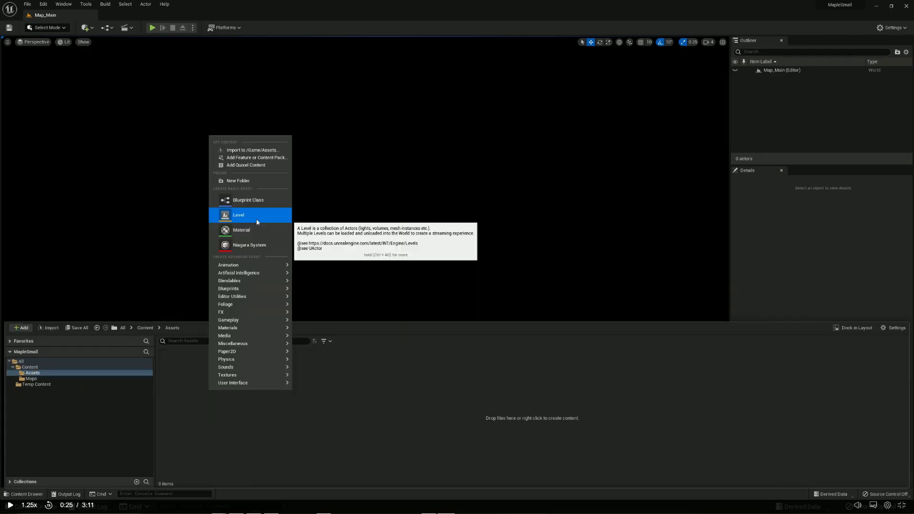
key("alt+Tab")
left_click(110, 495)
left_click(14, 505)
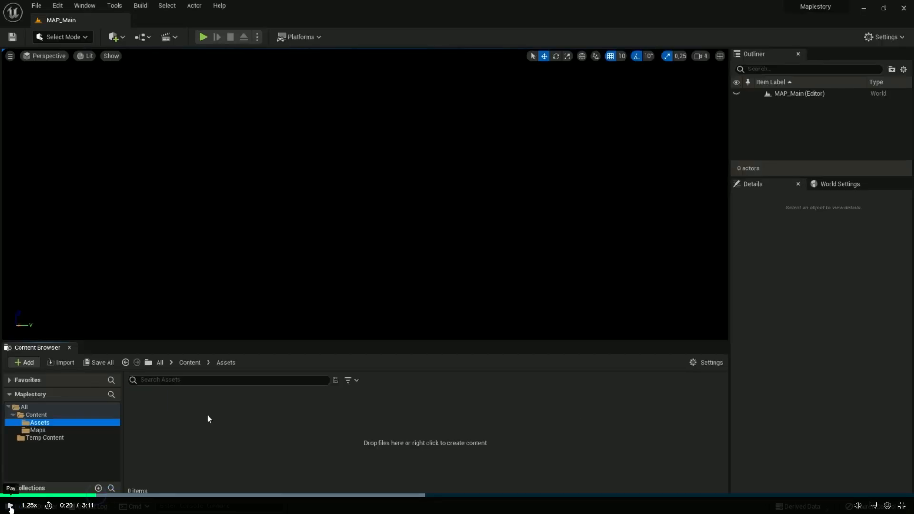
left_click(11, 507)
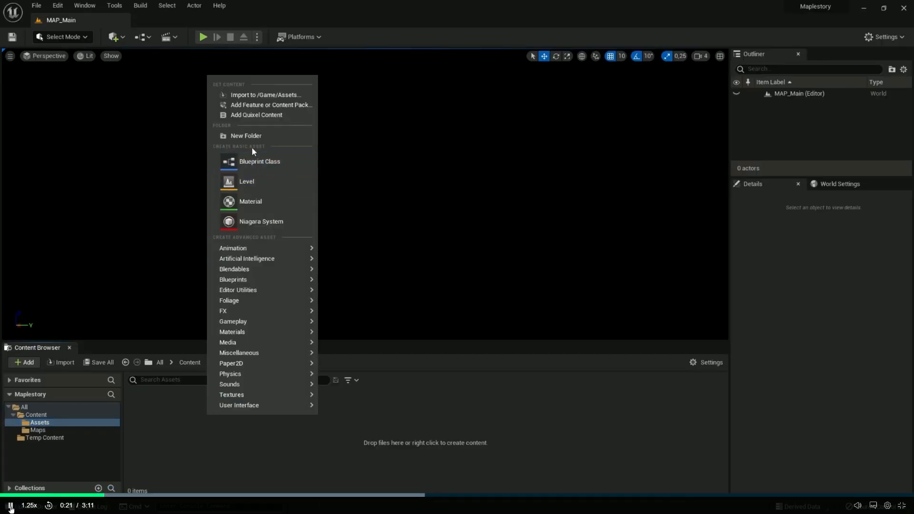
left_click(10, 506)
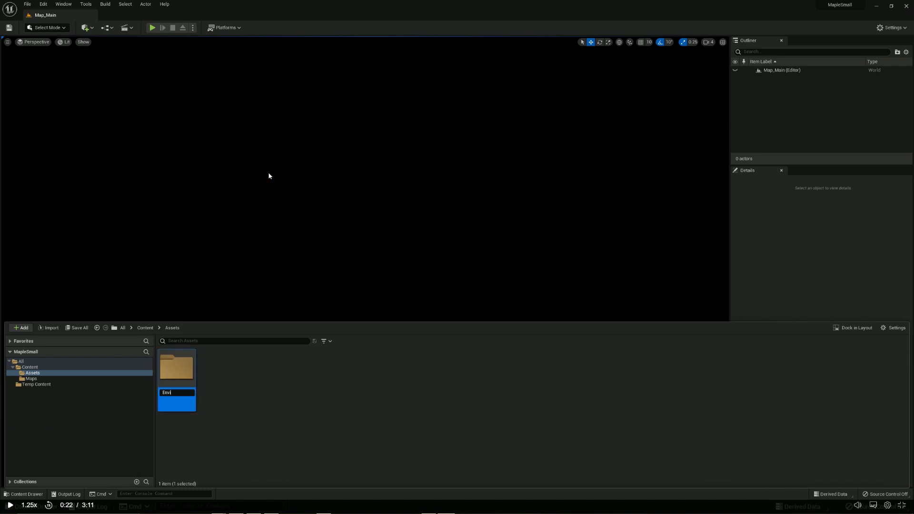
left_click(254, 410)
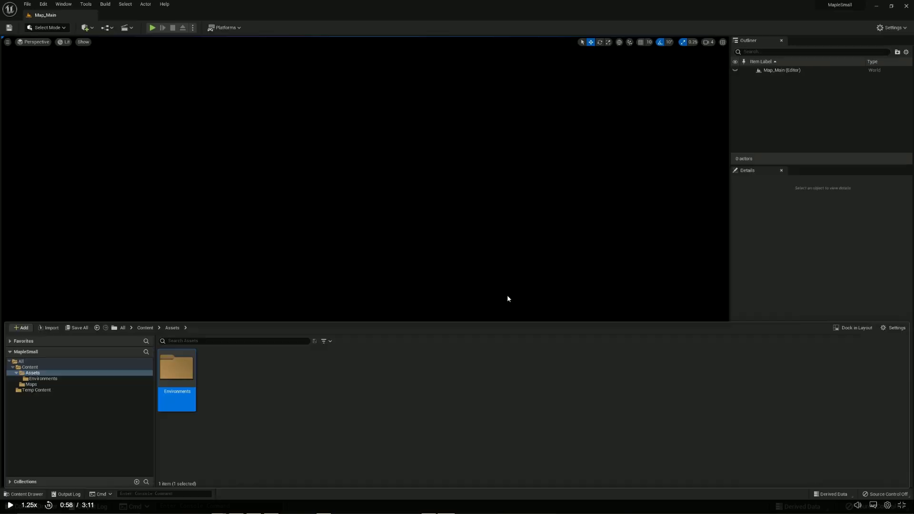
Follow the lesson's import section and import the T_DragonRoad texture into the Environments folder of MapleSmall.
key("alt+Tab")
key("alt+Tab")
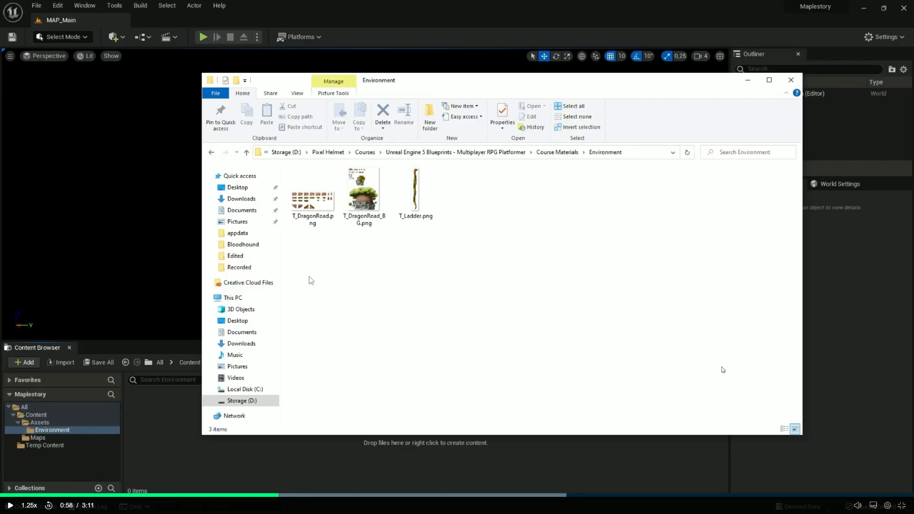
key("Escape")
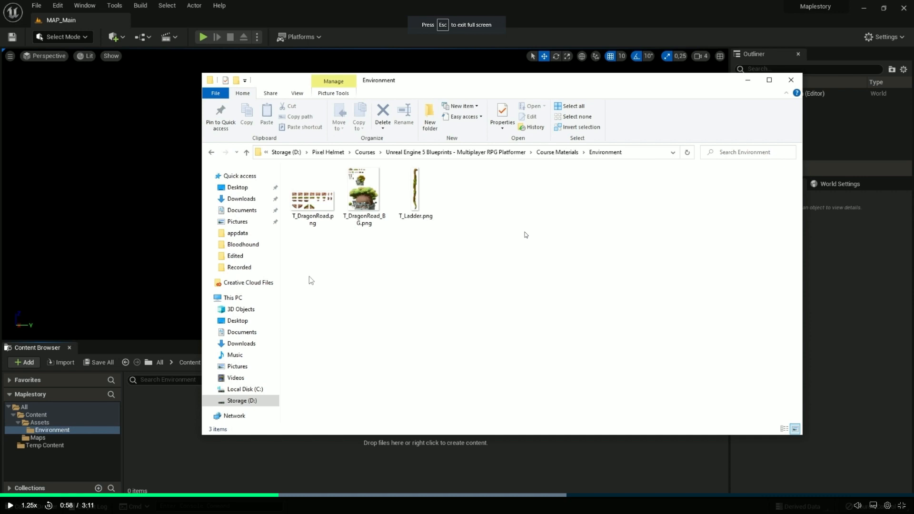
left_click(524, 232)
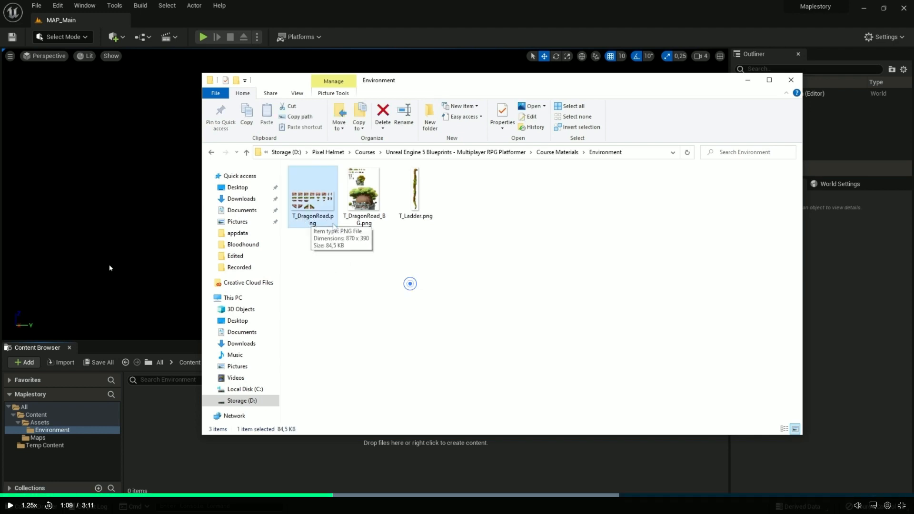
left_click(136, 266)
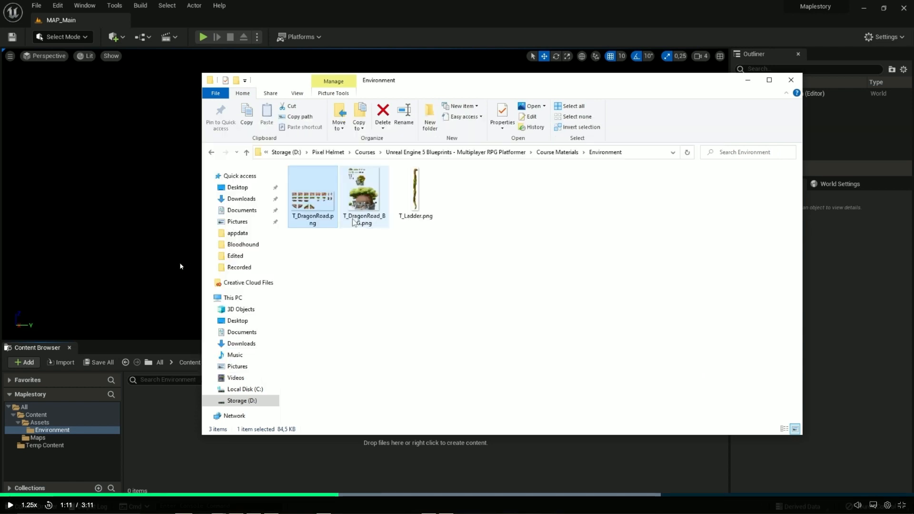
key("alt+Tab")
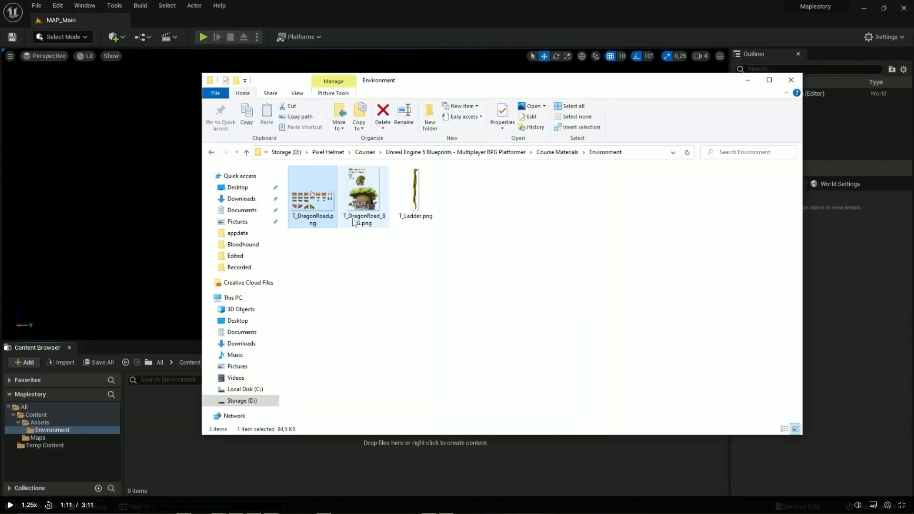
Import the T_DragonRoad_BG background texture into the Environments folder of the MapleSmall project.
key("space")
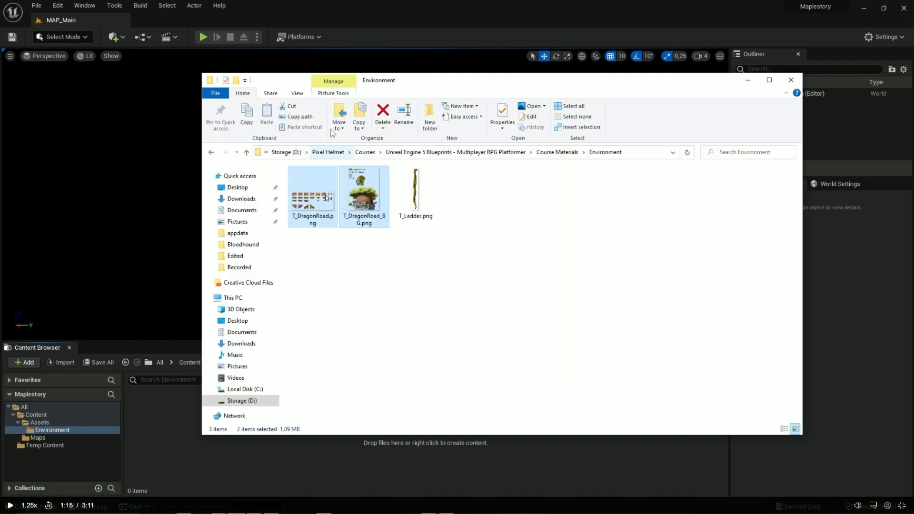
key("space")
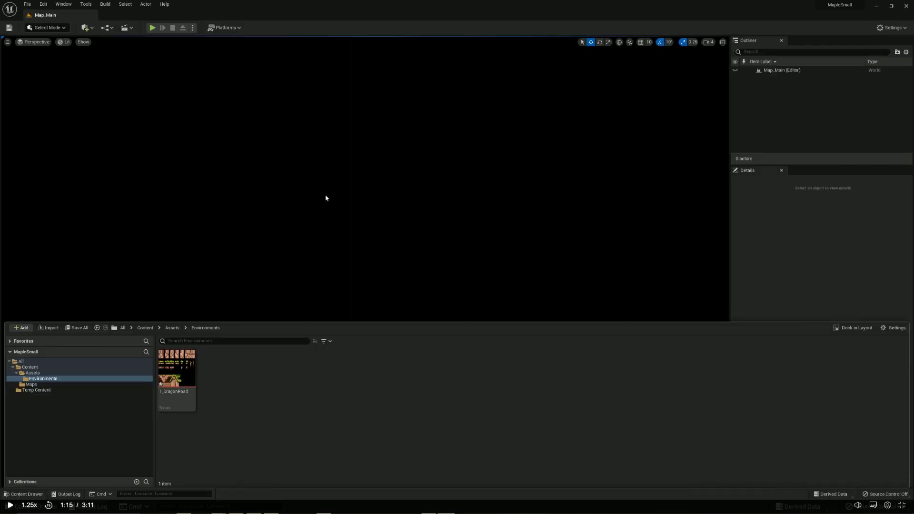
key("space")
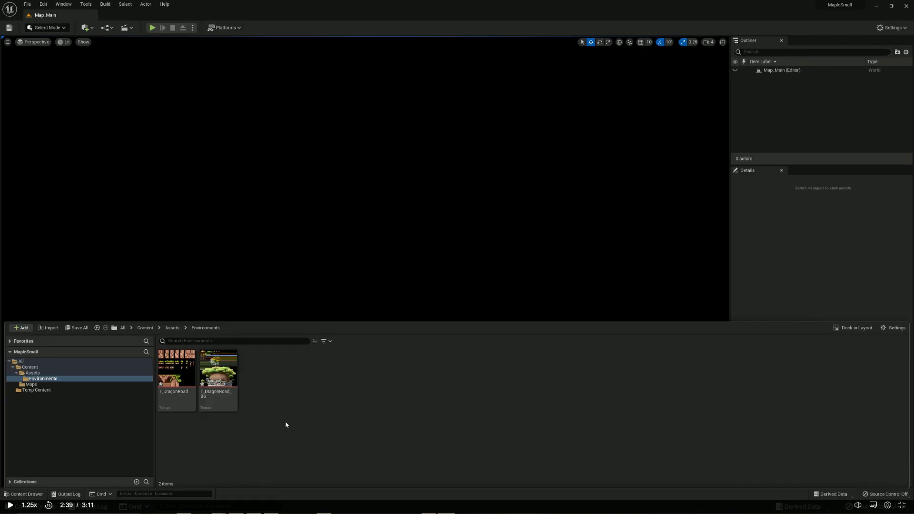
Watch the end of the import lesson and start lesson 7, Creating a Tile Set, in full screen.
left_click(370, 264)
left_click(370, 263)
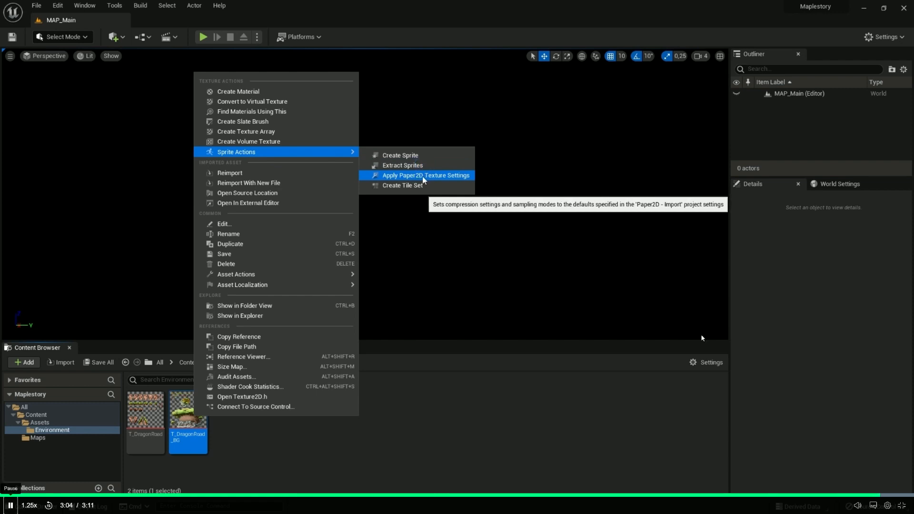
left_click(902, 506)
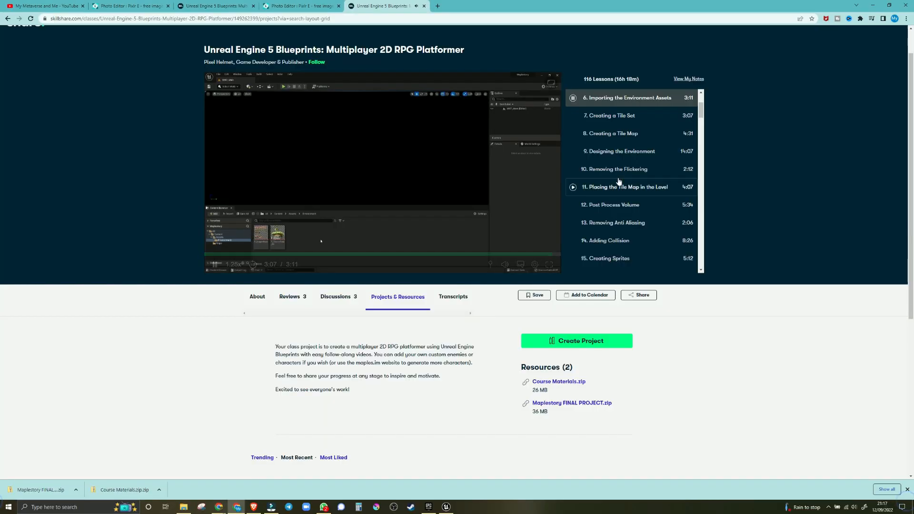
left_click(609, 117)
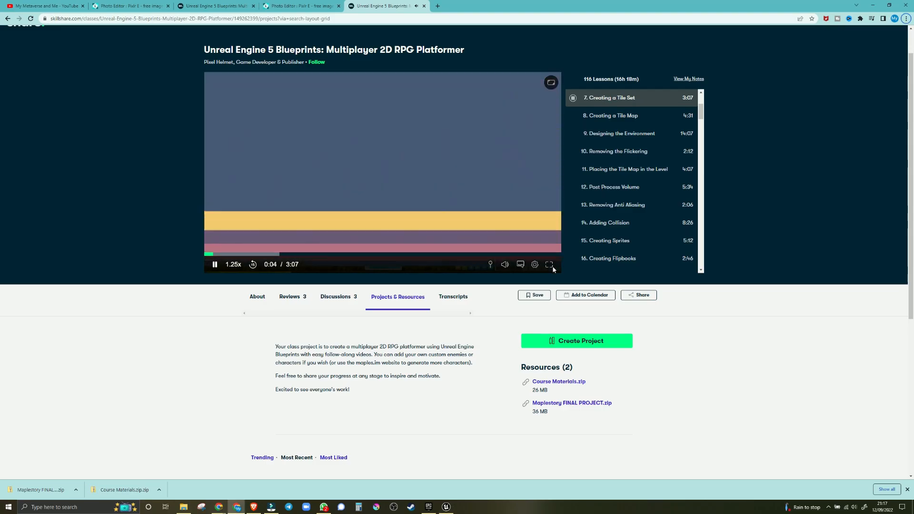
left_click(549, 265)
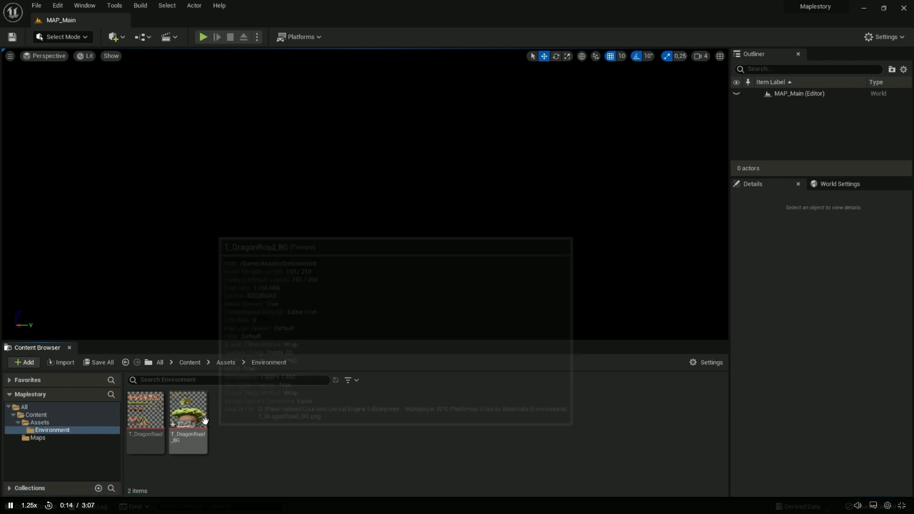
mouse_move(155, 410)
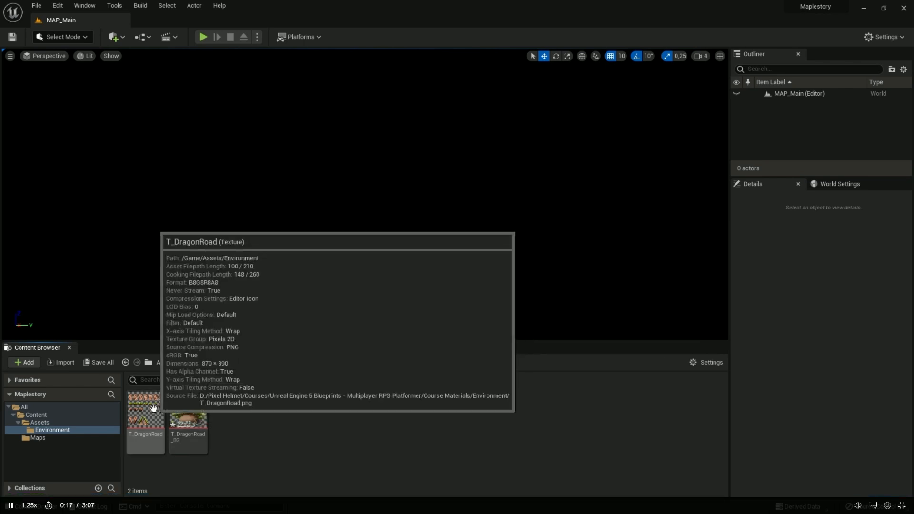
Watch the tile set lesson's review of the T_DragonRoad and T_DragonRoad_BG textures and the actions available for T_DragonRoad.
mouse_move(194, 409)
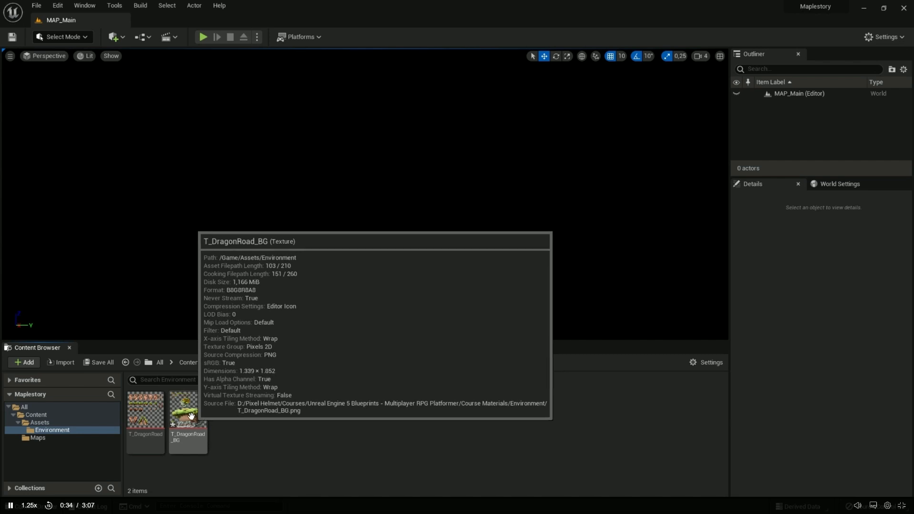
double_click(152, 406)
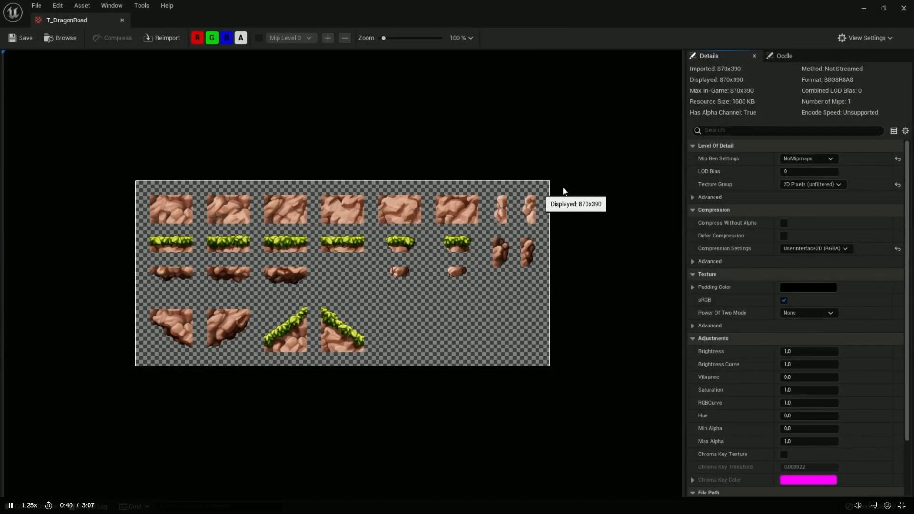
left_click(904, 8)
left_click(402, 219)
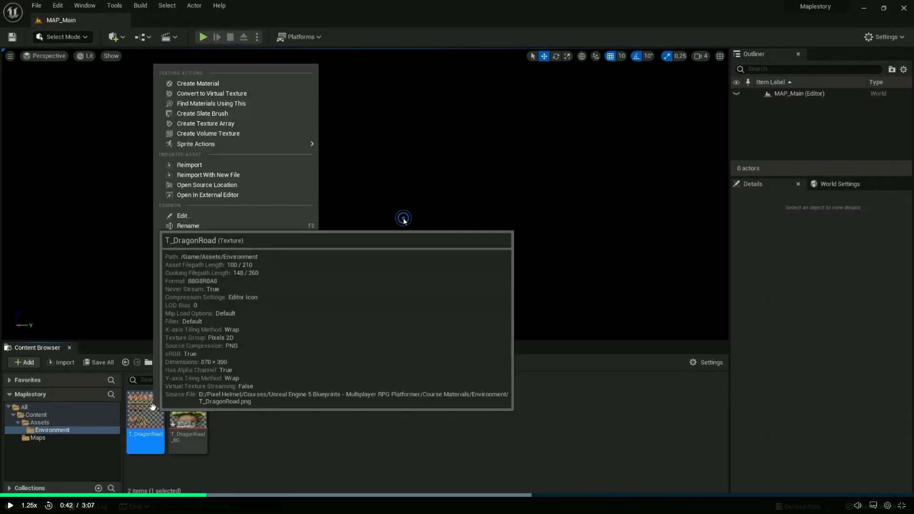
left_click(403, 219)
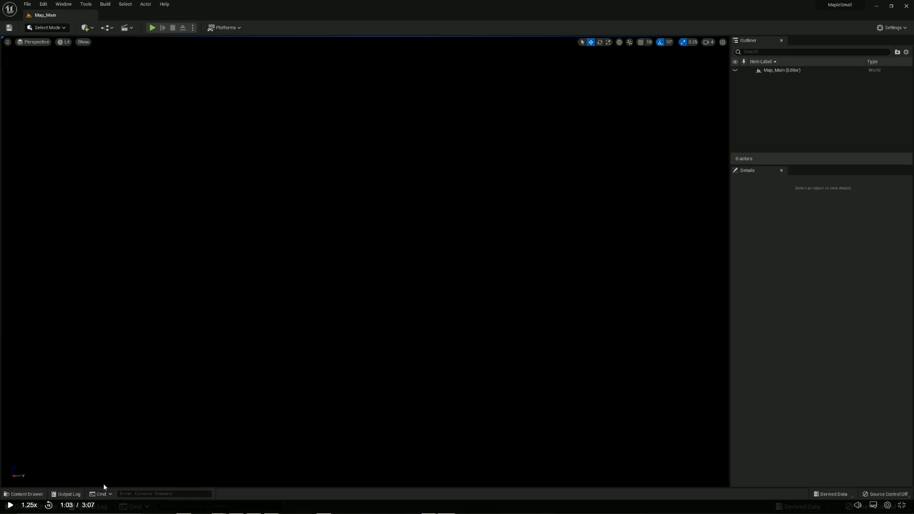
Show the tile sets in MapleSmall's Environments folder and continue the lesson through the tile size section.
key("space")
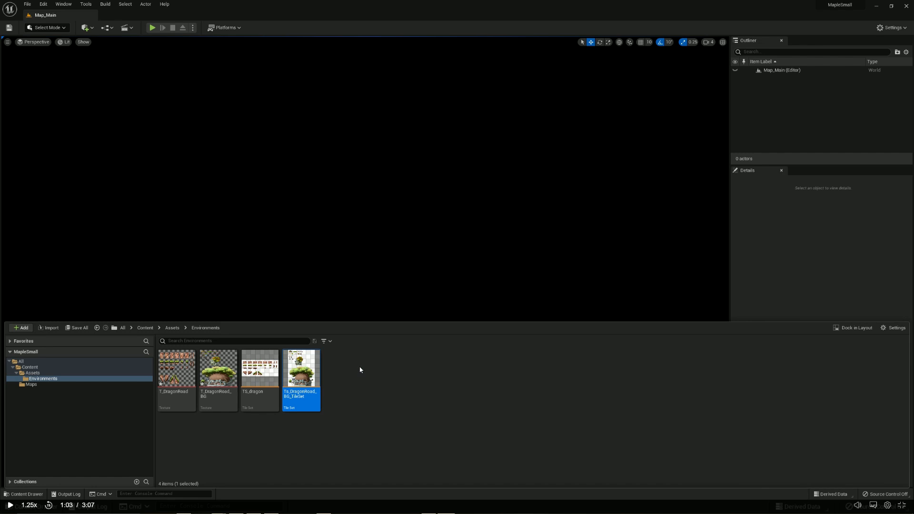
key("alt+Tab")
left_click(390, 234)
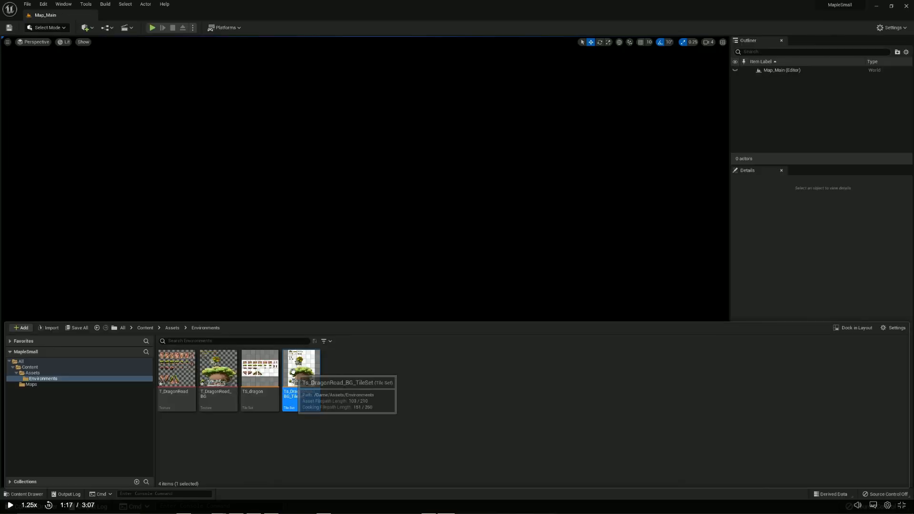
key("space")
key("space")
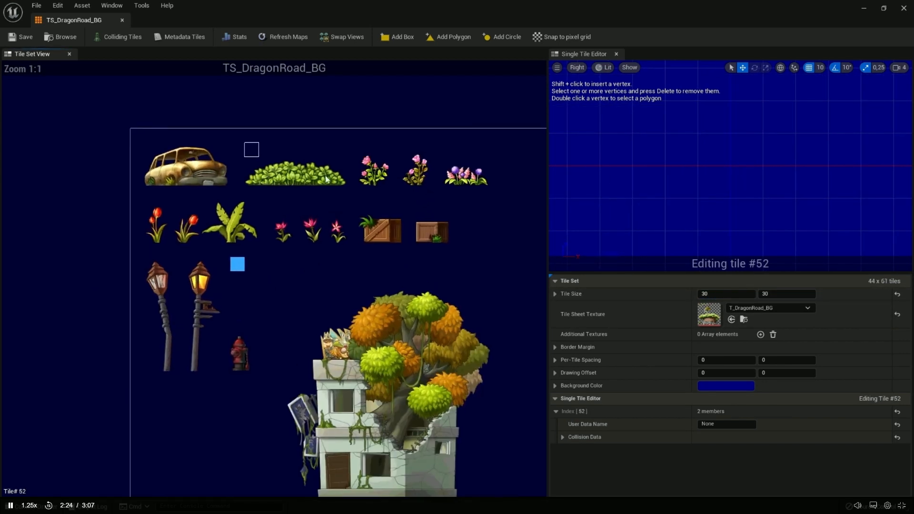
left_click(410, 208)
Open the TS_dragon tile set in MapleSmall, set its tile size to 30 by 30 and save it.
key("alt+Tab")
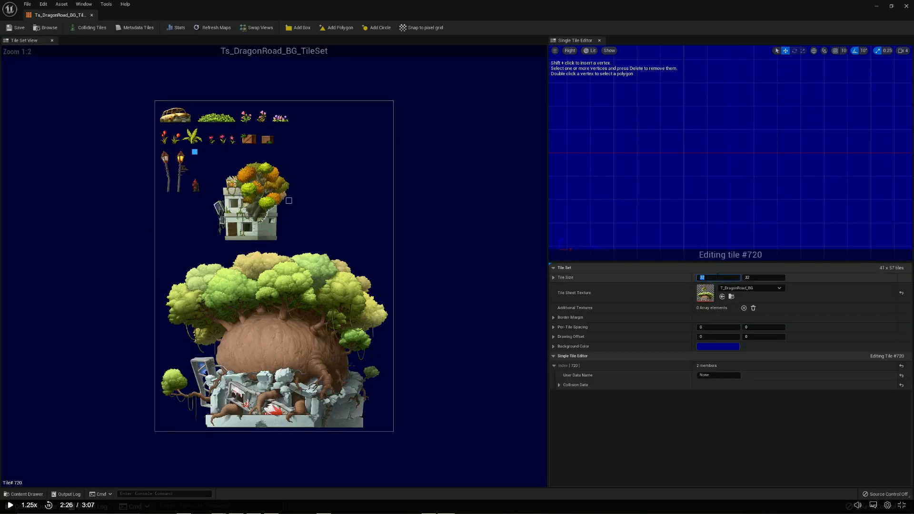
double_click(257, 383)
left_click(717, 278)
type("30")
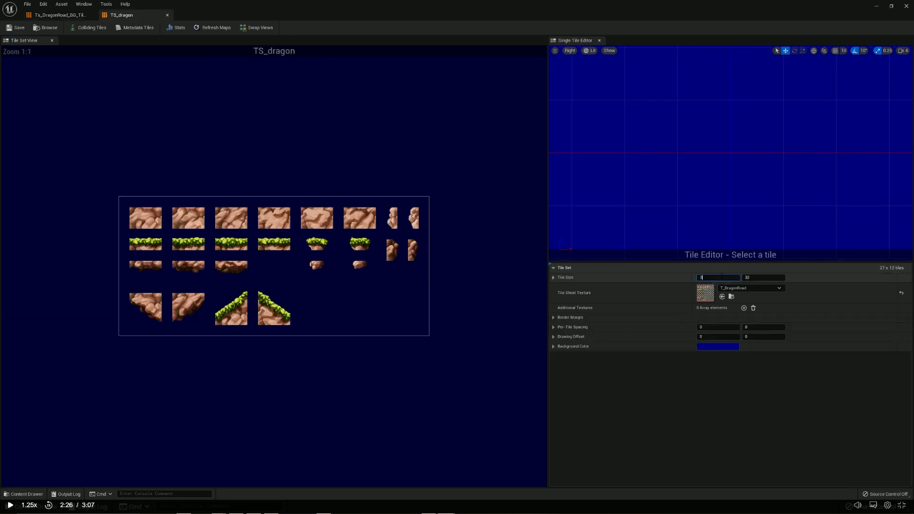
key("Tab")
type("30")
key("Return")
key("ctrl+s")
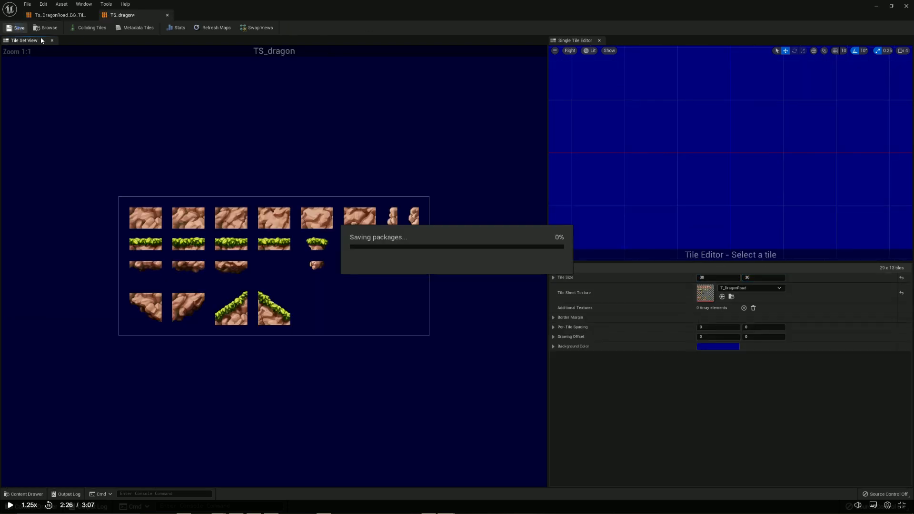
Follow the lesson's folder organisation section and create a folder named Textures inside MapleSmall's Environments folder.
key("alt+Tab")
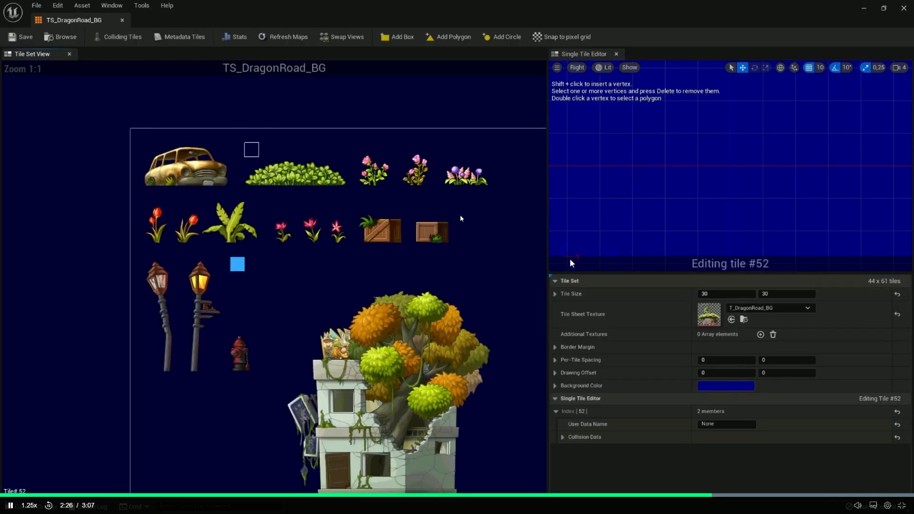
left_click(903, 8)
right_click(316, 426)
left_click(310, 433)
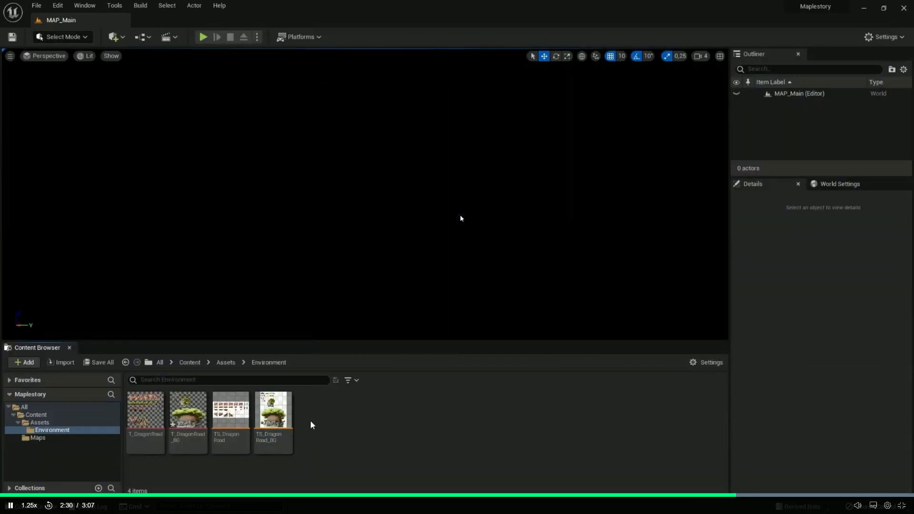
right_click(313, 423)
left_click(360, 144)
type("Textures")
key("Return")
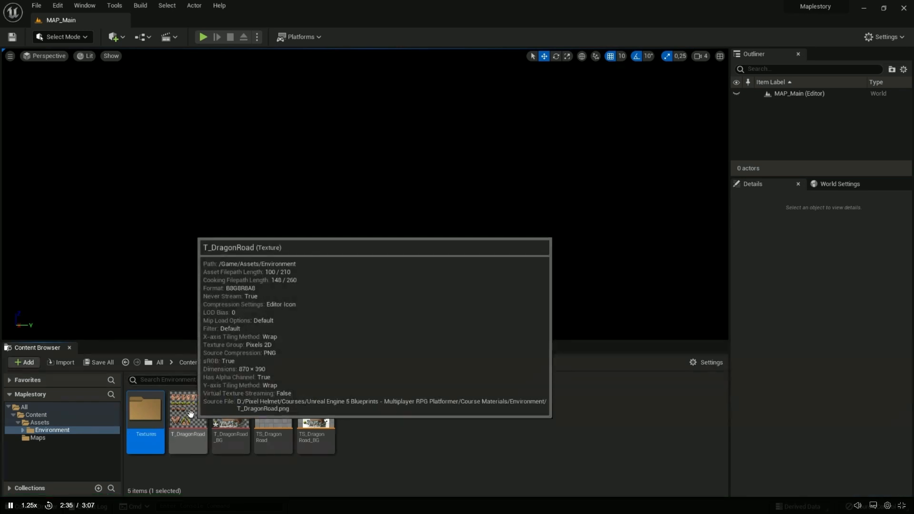
left_click_drag(192, 414, 148, 418)
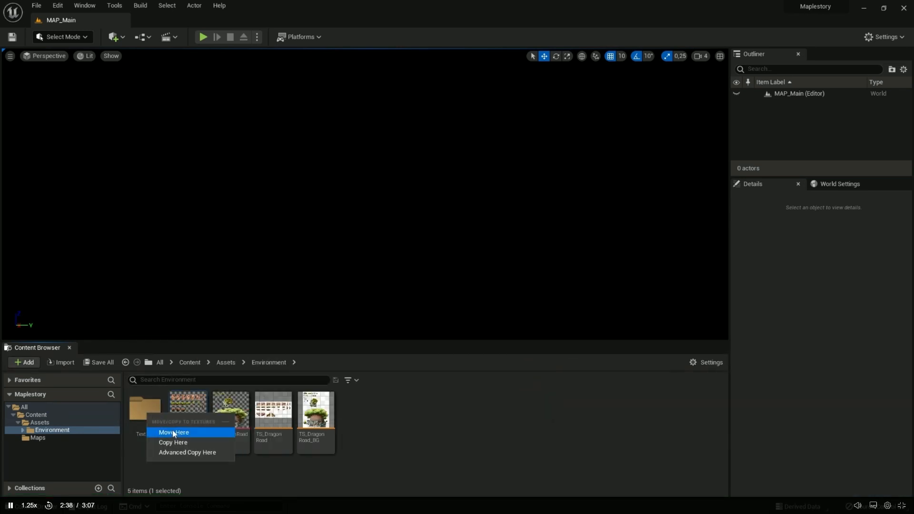
left_click(174, 433)
double_click(145, 412)
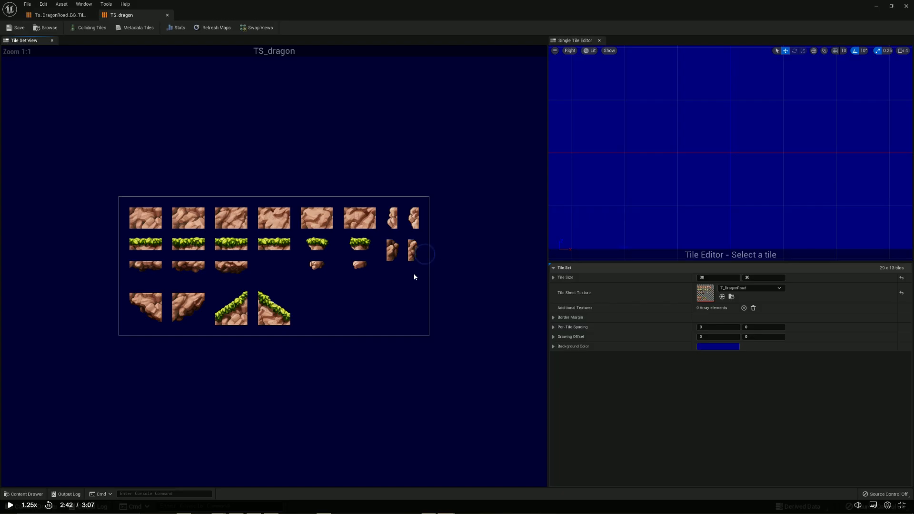
type("extures")
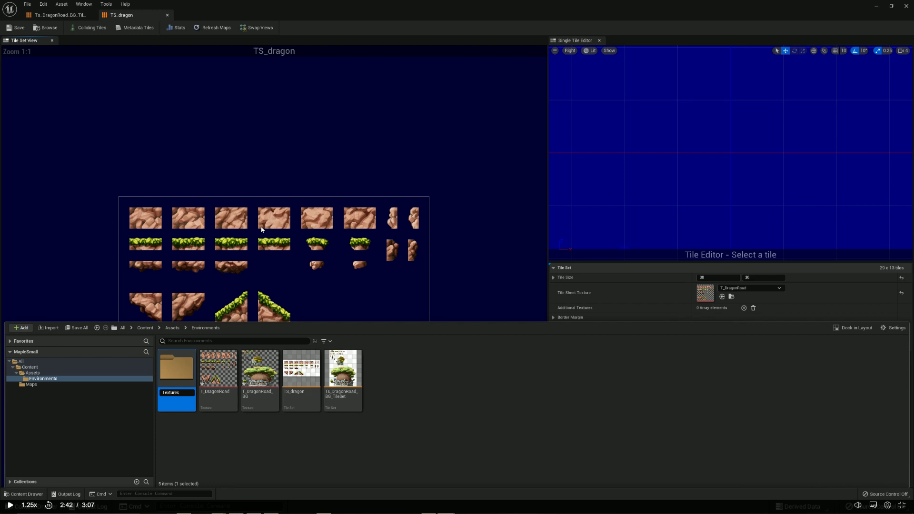
left_click(225, 369)
left_click(251, 373, "ctrl")
right_click(217, 373)
left_click(346, 263)
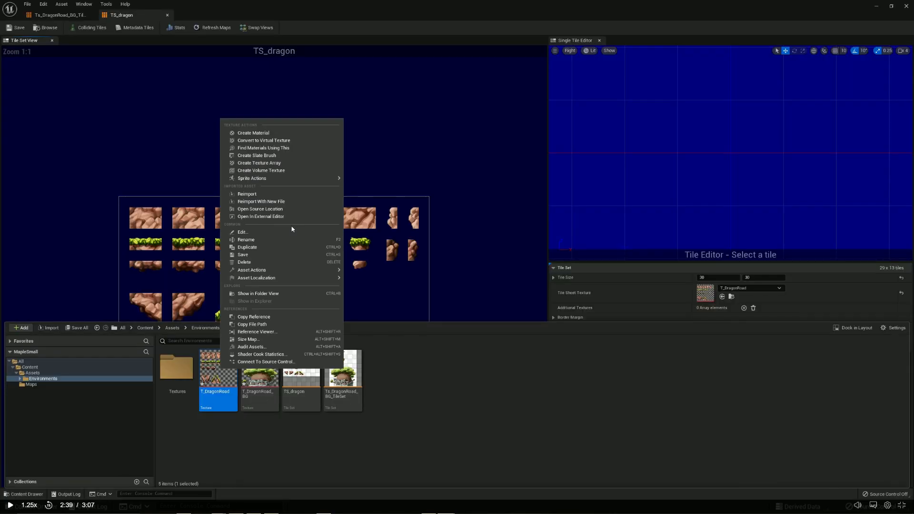
left_click(181, 361)
double_click(183, 362)
right_click(222, 381)
left_click(222, 380)
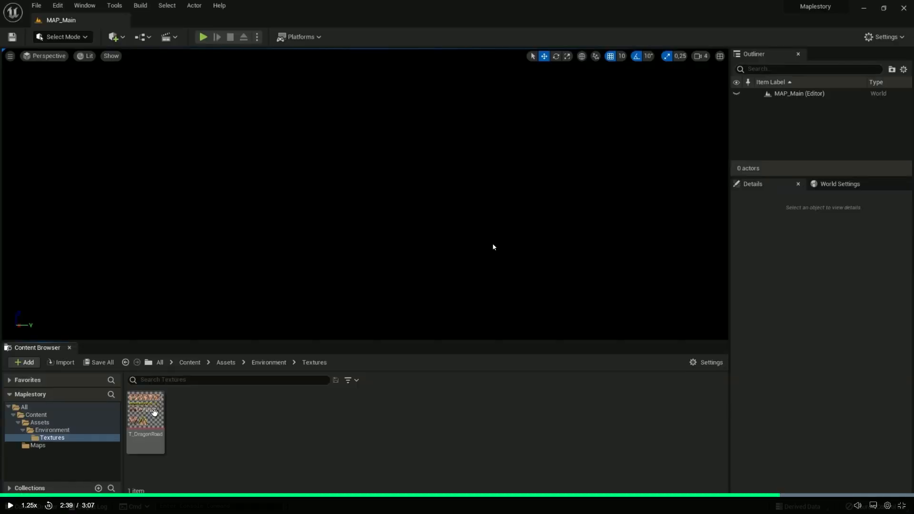
Watch the lesson's section on moving textures into the Textures folder and switch back to MapleSmall.
left_click(493, 245)
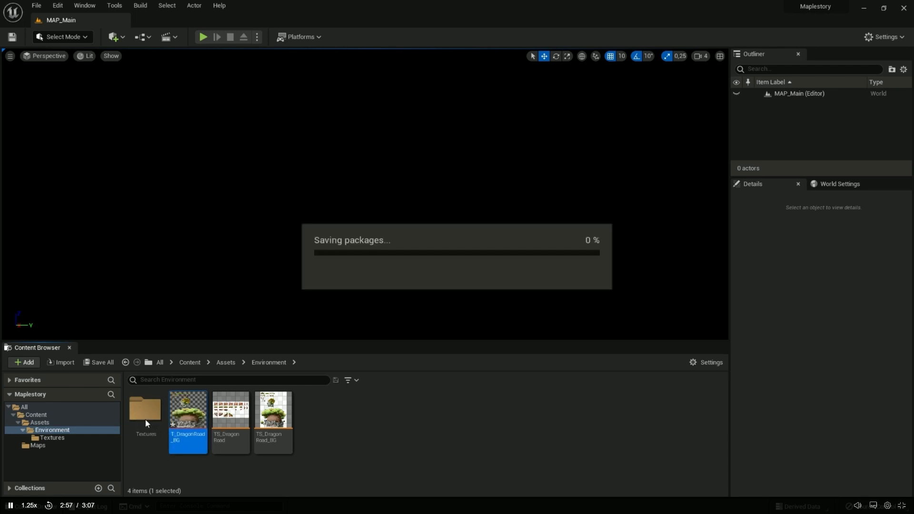
left_click(493, 247)
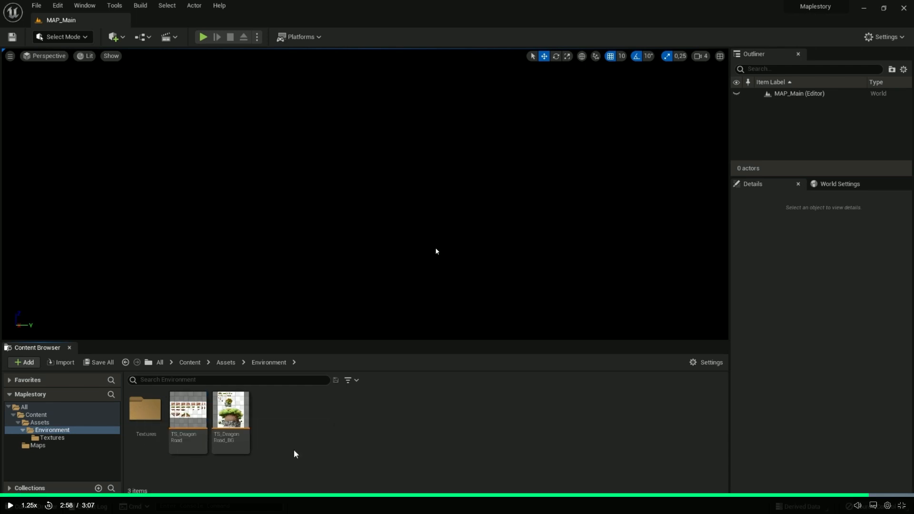
key("alt+Tab")
left_click(215, 369)
right_click(216, 370)
left_click_drag(216, 369, 181, 371)
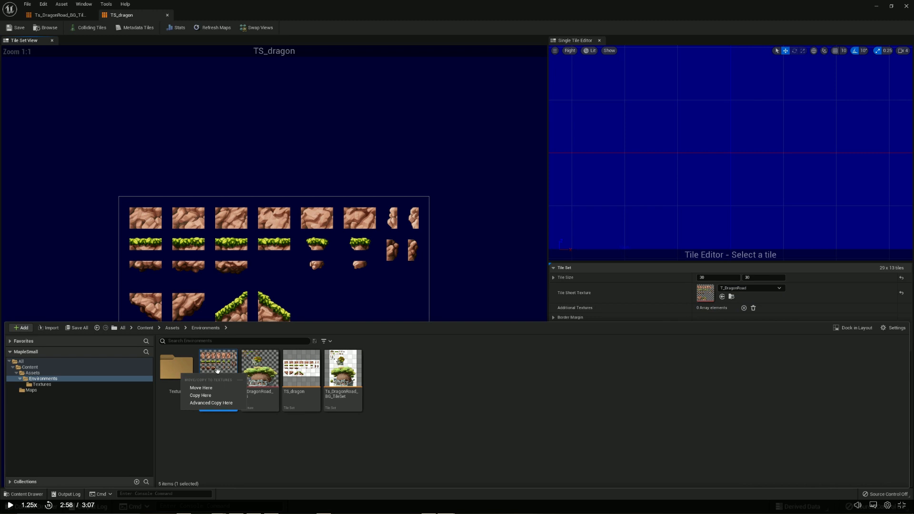
right_click(217, 371)
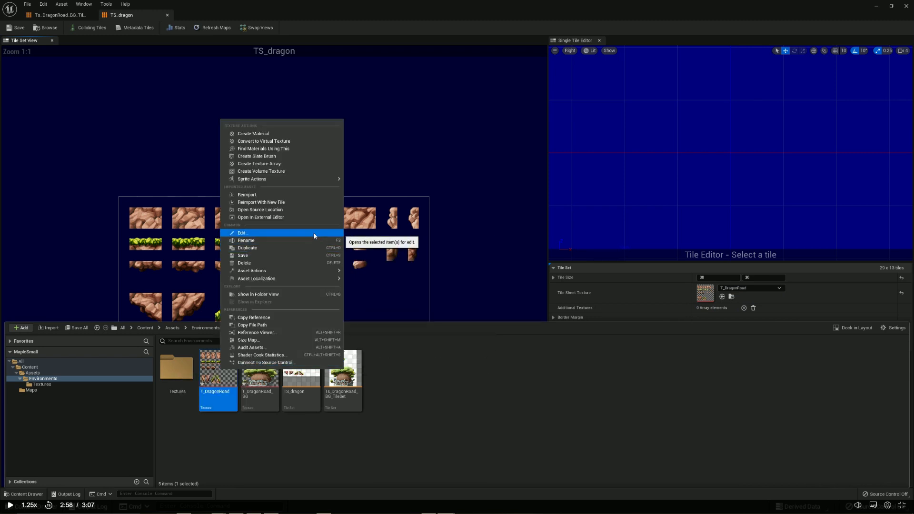
mouse_move(300, 279)
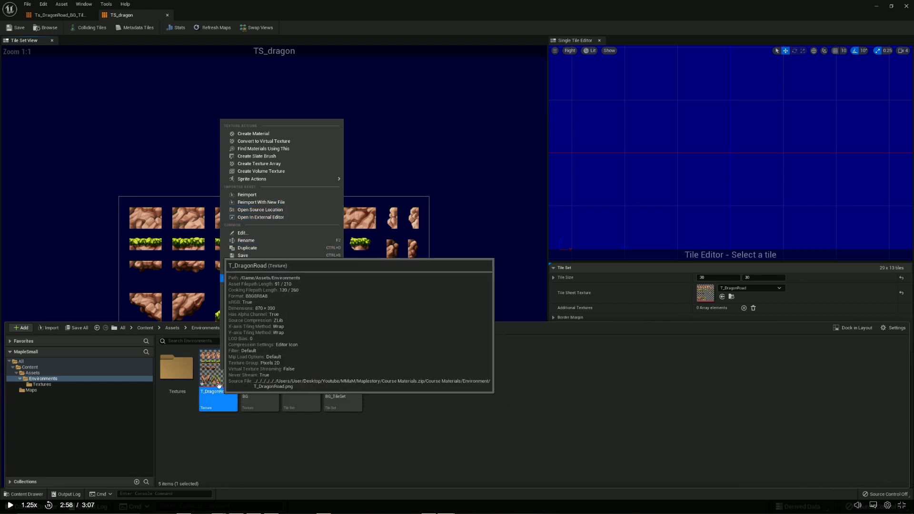
Move the T_DragonRoad and T_DragonRoad_BG textures from Environments into the Textures folder.
left_click(219, 381)
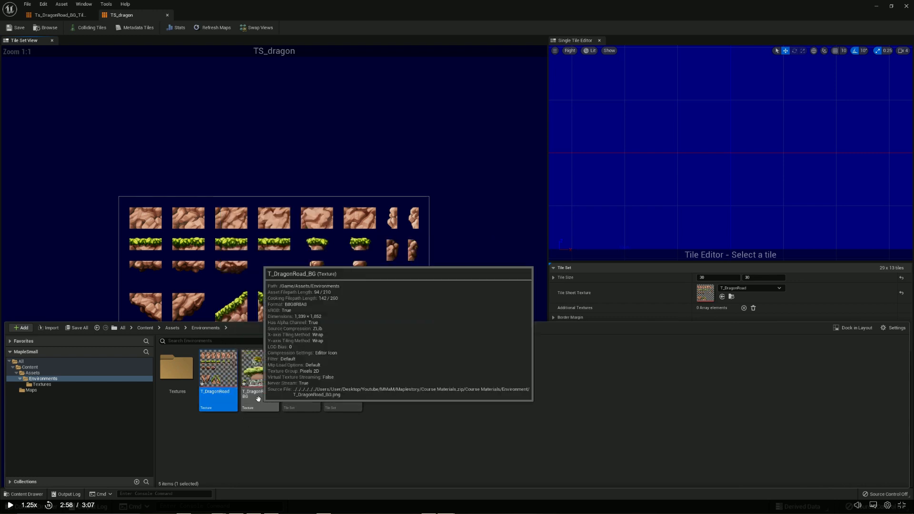
left_click(259, 399, "ctrl")
right_click(259, 398)
left_click_drag(252, 407, 177, 375)
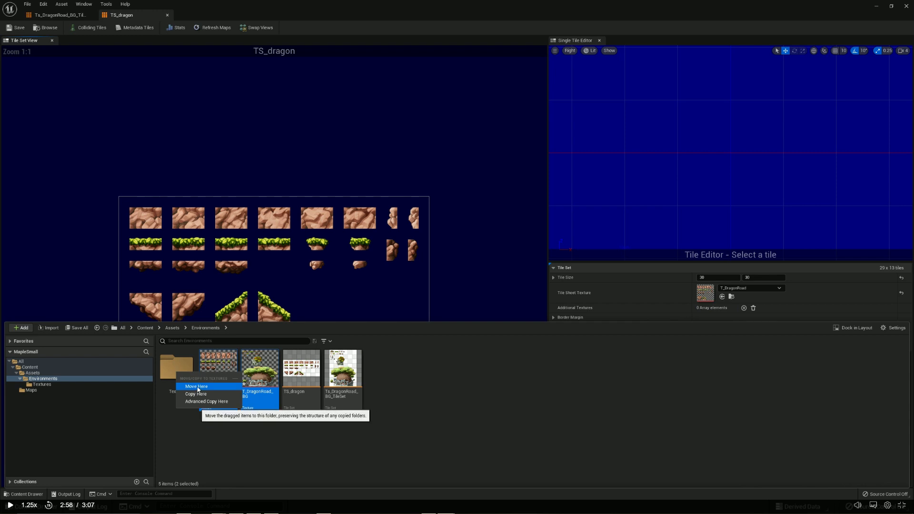
left_click(197, 386)
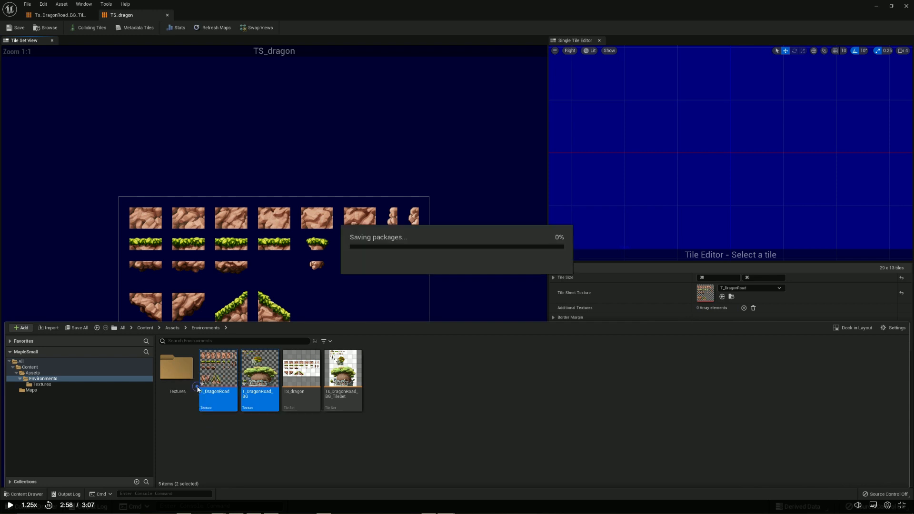
Watch the end of the tile set lesson, covering how to save all assets, and return to the MapleSmall project.
key("alt+Tab")
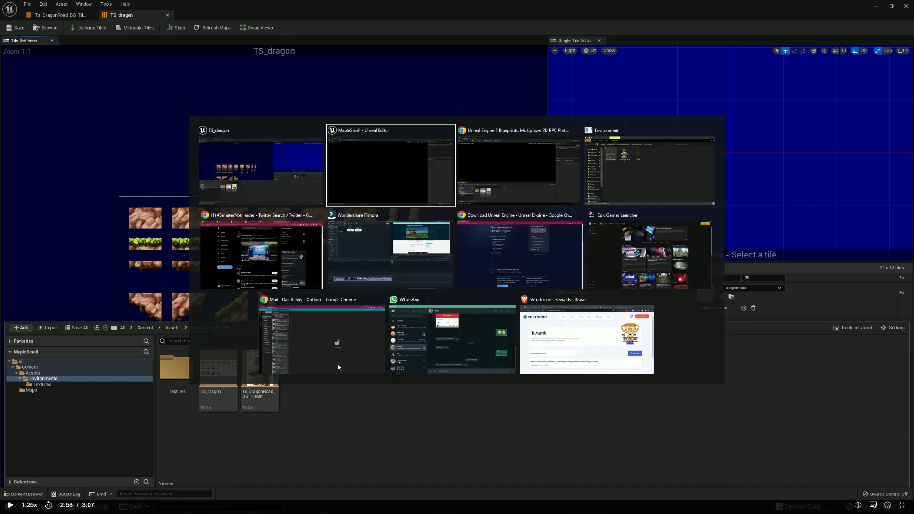
key("alt+Tab")
key("alt+Tab")
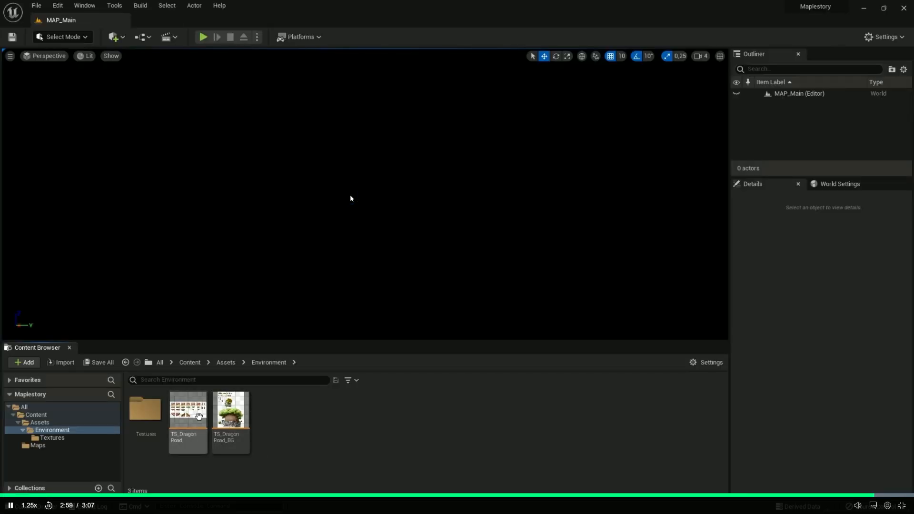
left_click(38, 7)
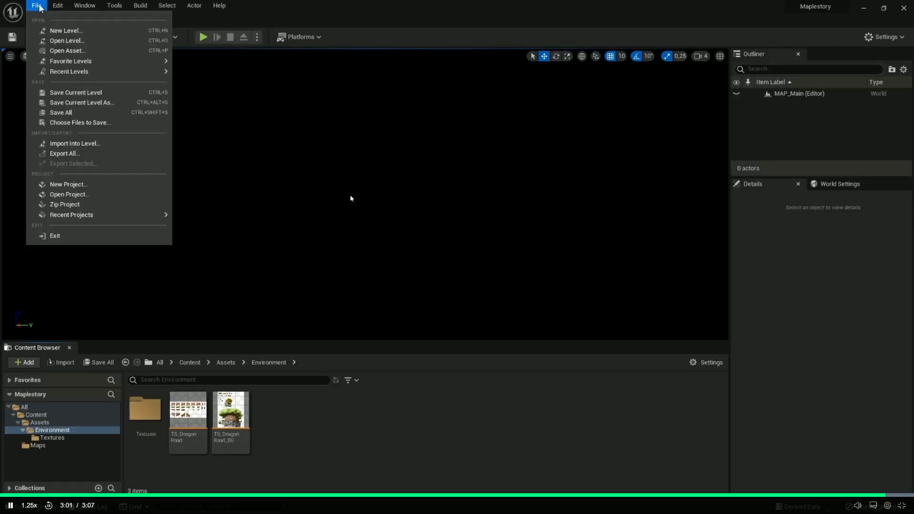
left_click(60, 113)
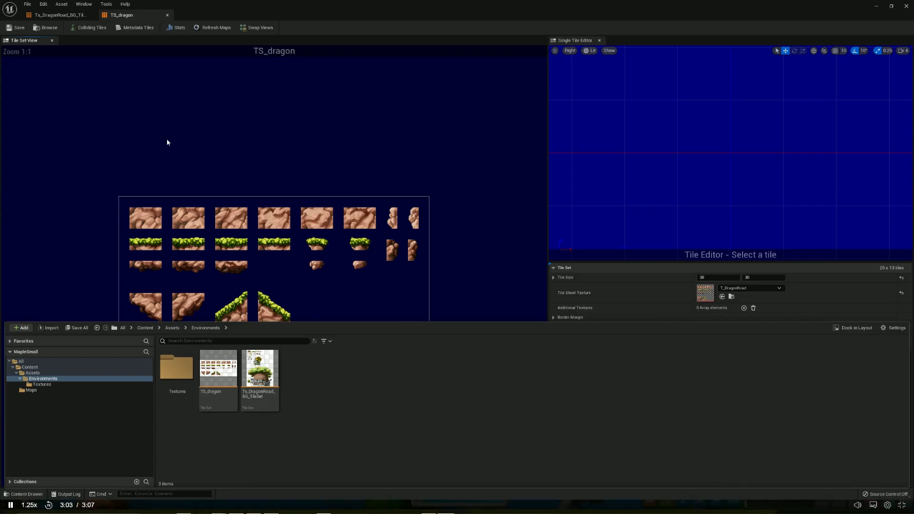
left_click(25, 8)
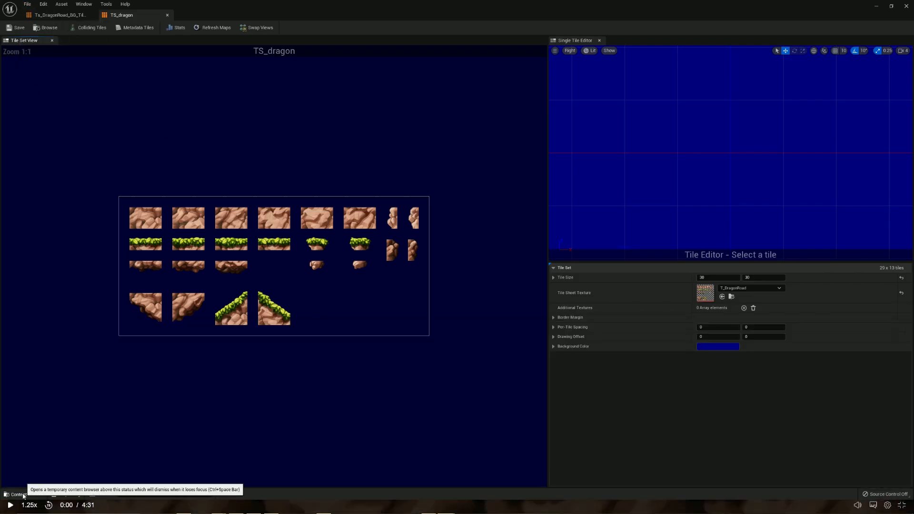
left_click(21, 494)
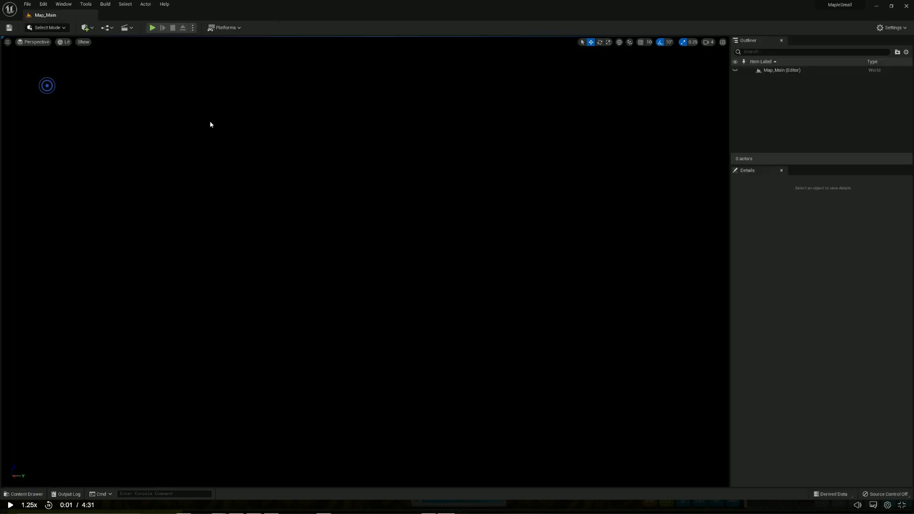
Play the lesson Creating a Tile Map up to the Create Tile Map command and pause it there.
left_click(441, 234)
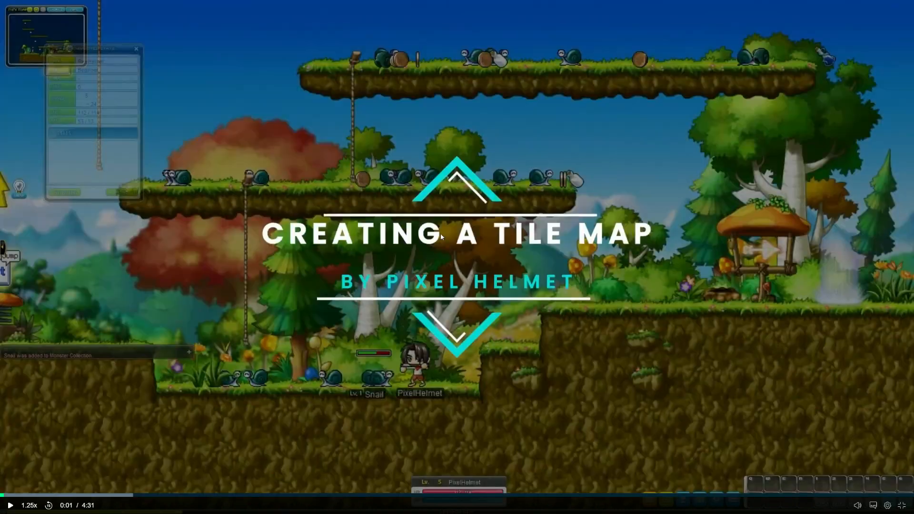
left_click(441, 234)
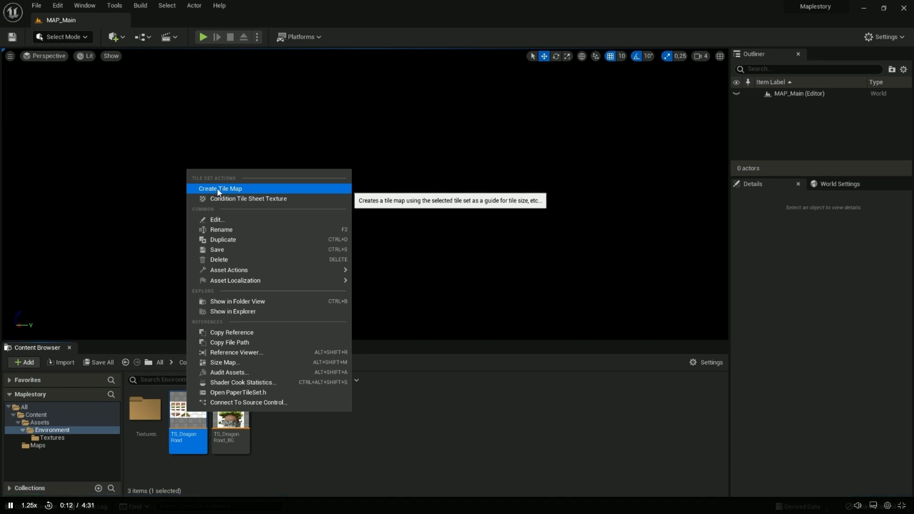
left_click(423, 422)
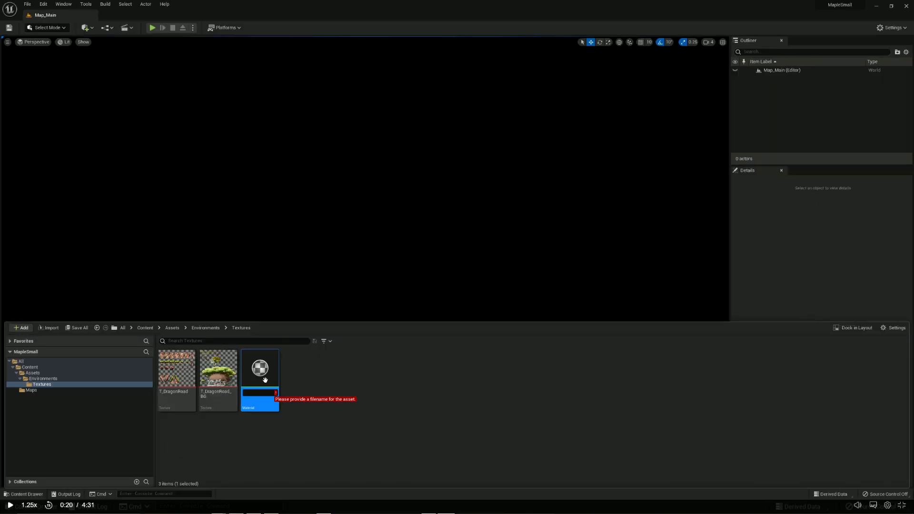
Leave the material naming in the Textures folder and replay the lesson's part on the Create Tile Map command.
key("Return")
left_click(139, 268)
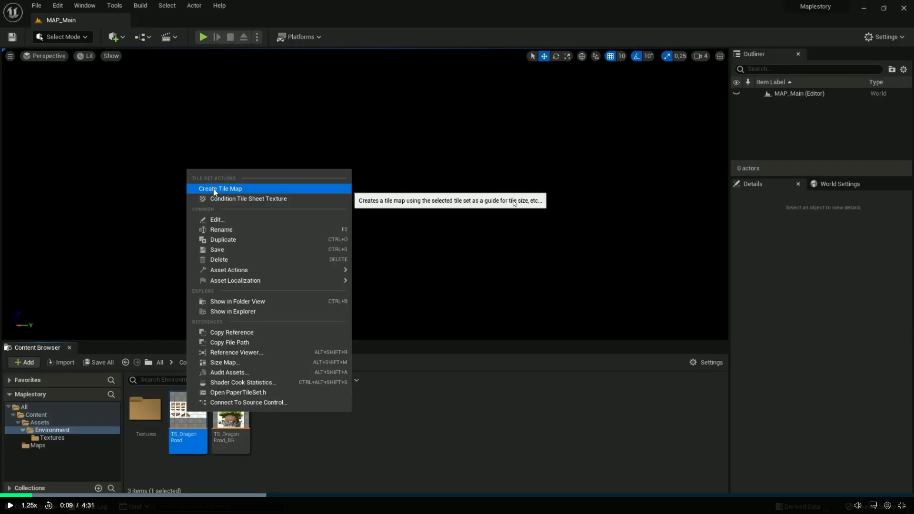
left_click(231, 118)
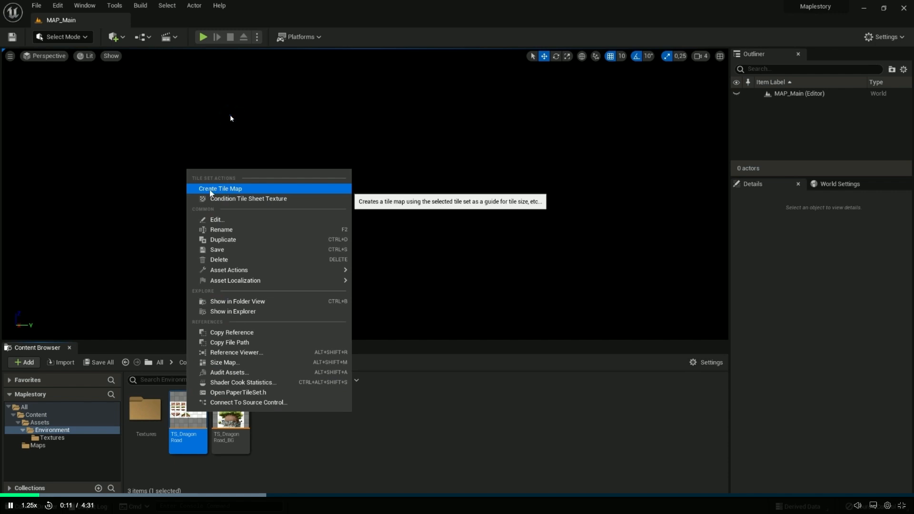
left_click(231, 118)
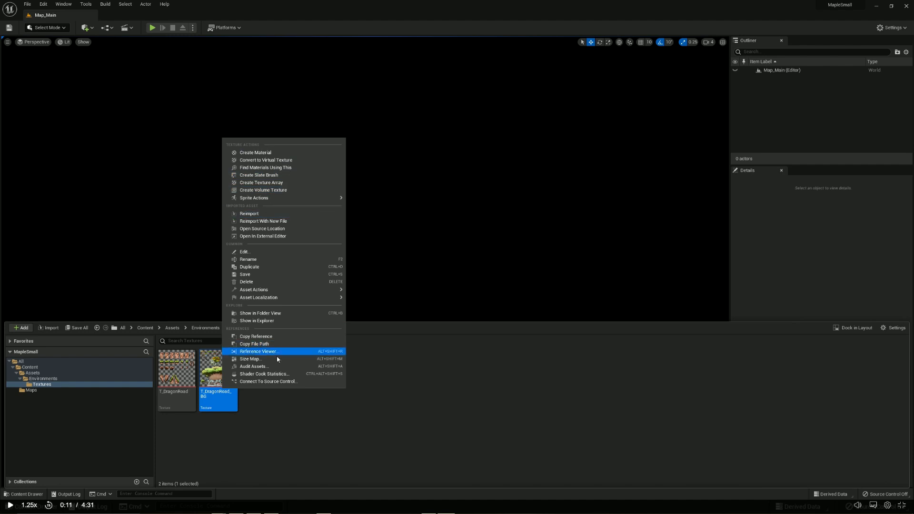
Open the T_DragonRoad texture for inspection and check the actions available for T_DragonRoad_BG.
left_click(230, 428)
left_click(169, 374)
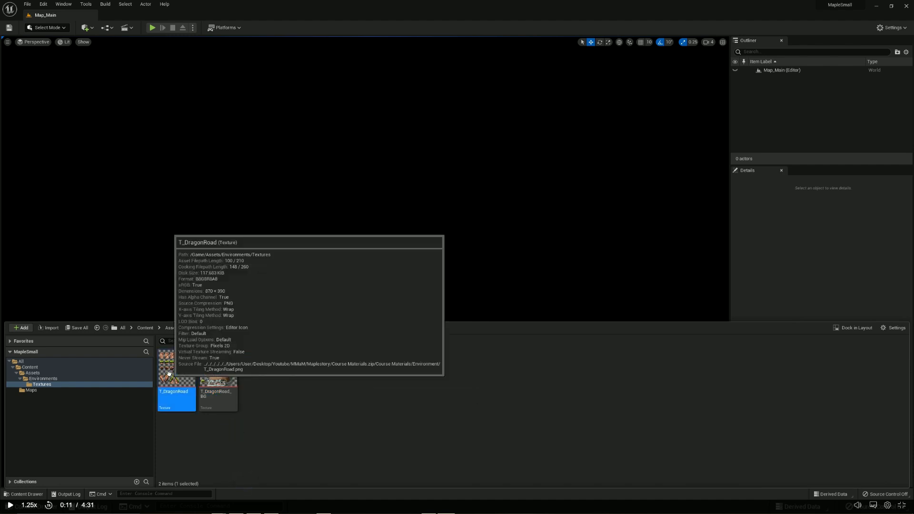
double_click(169, 373)
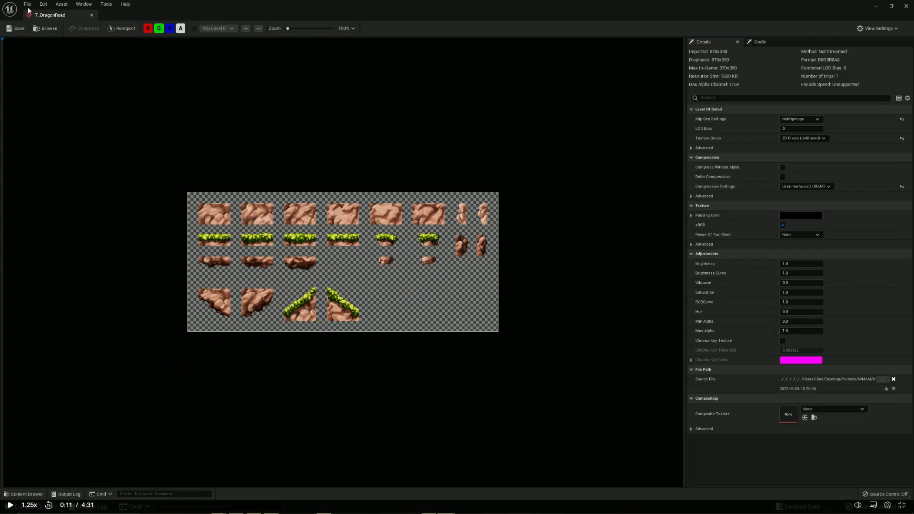
left_click(46, 4)
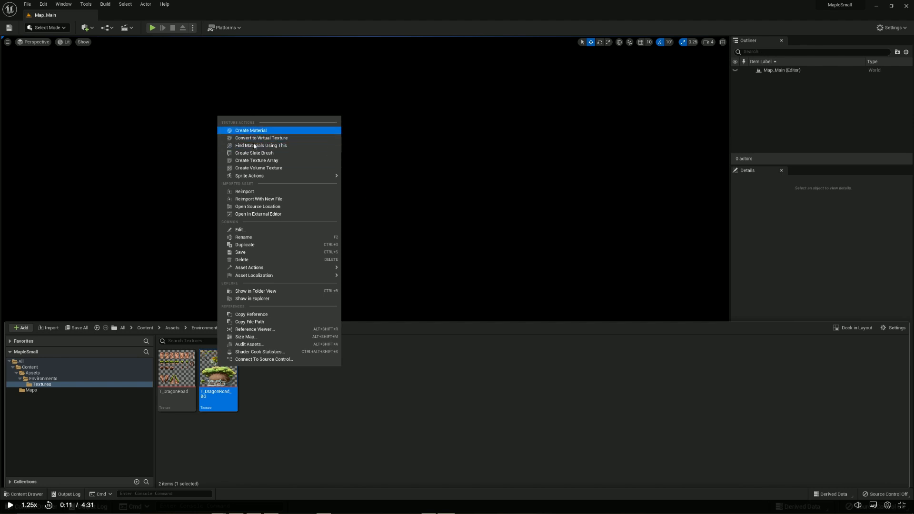
left_click(396, 165)
Return to the lesson and watch how the TM_DragonRoad tile map is created from TS_DragonRoad, named and opened.
key("alt+Tab")
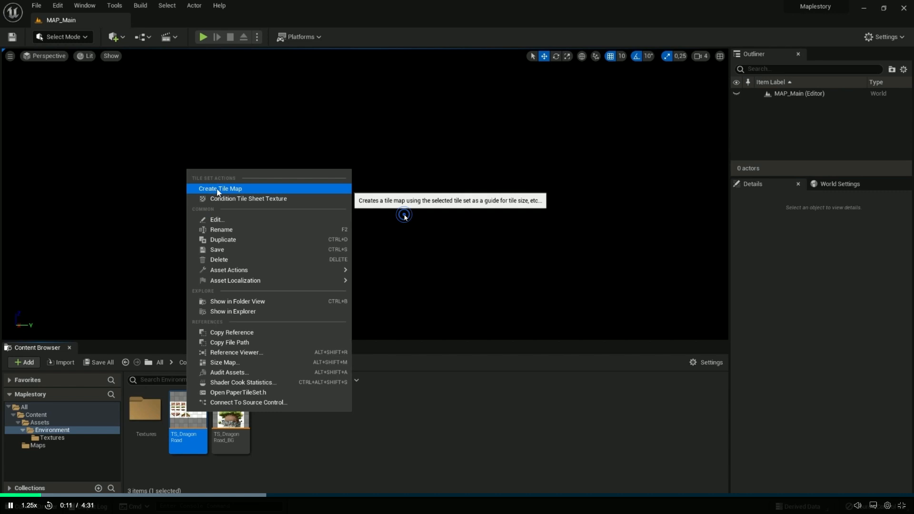
left_click(216, 188)
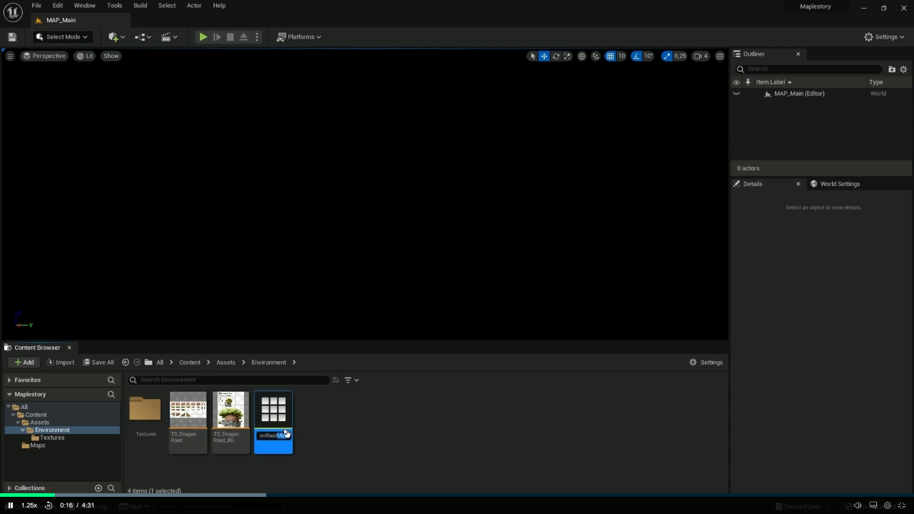
key("BackSpace")
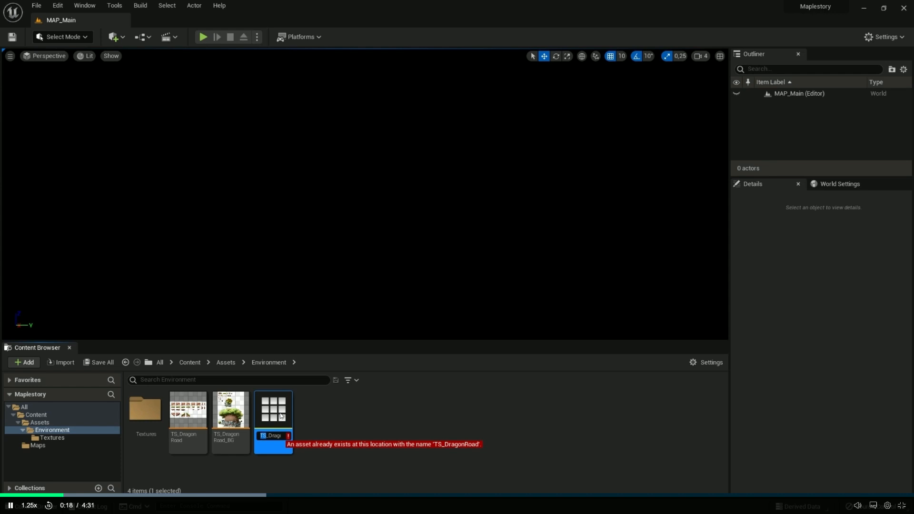
type("TM")
key("Return")
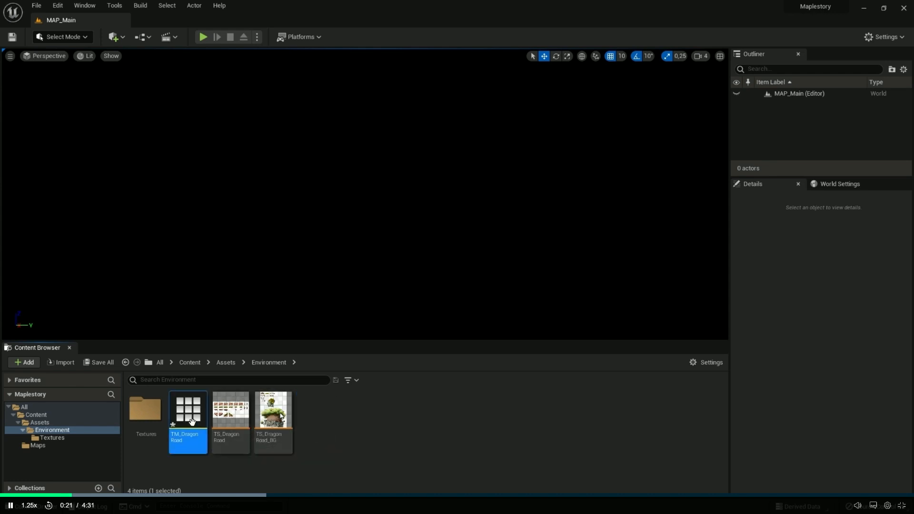
double_click(191, 419)
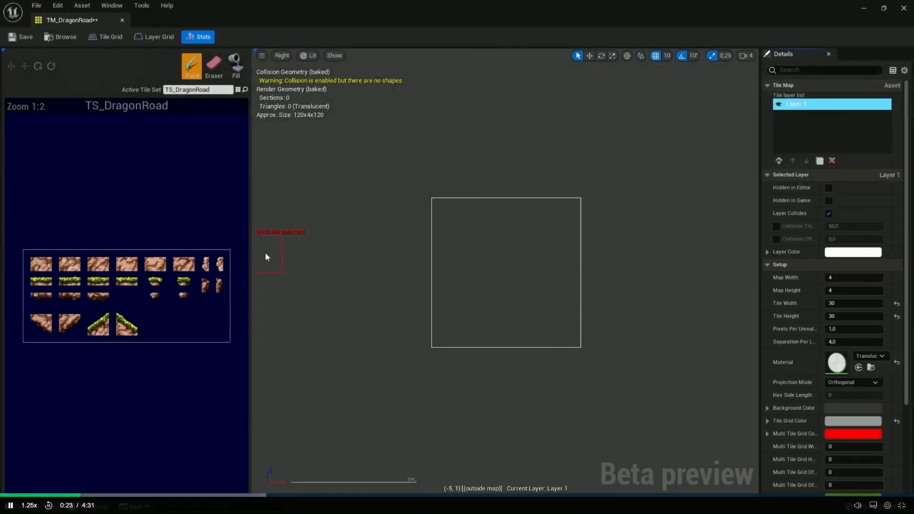
right_click_drag(413, 184, 380, 199)
right_click_drag(478, 233, 516, 227)
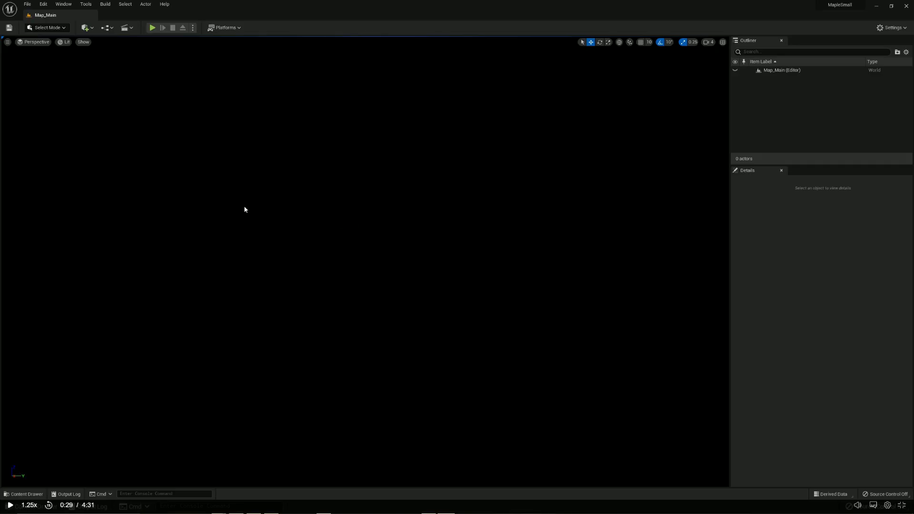
Try to make a tile map from the T_DragonRoad texture by creating a material and renaming it.
left_click(42, 492)
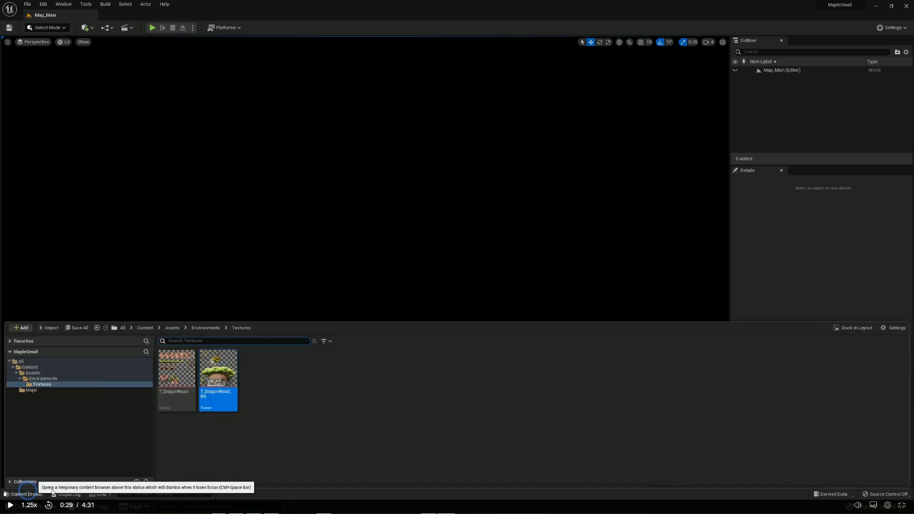
right_click(217, 377)
left_click(188, 376)
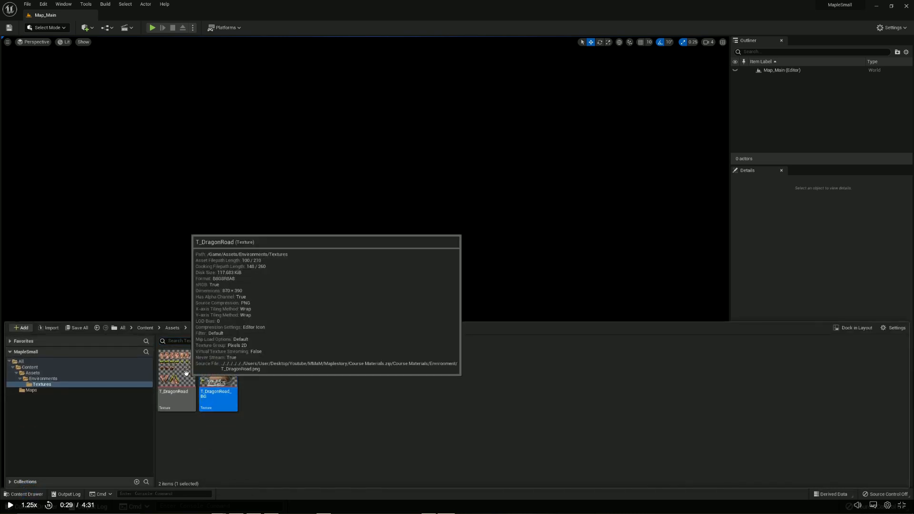
right_click(188, 376)
left_click(230, 138)
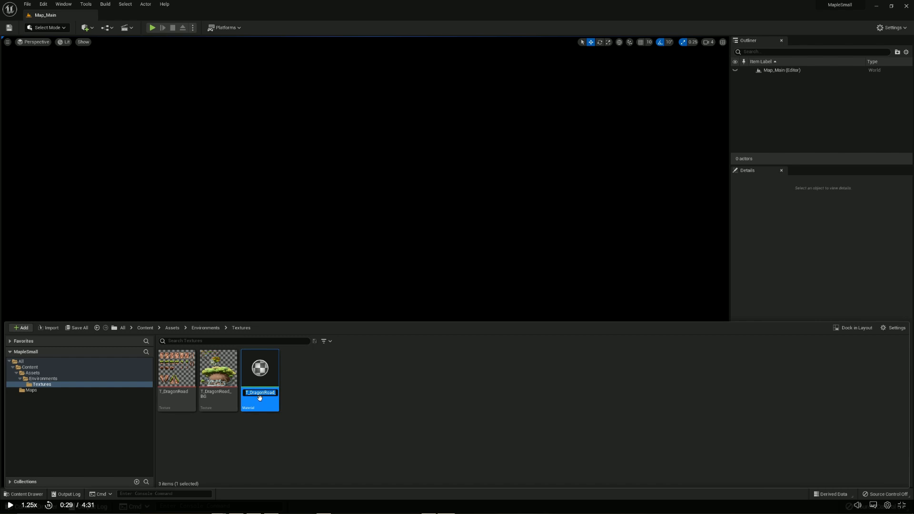
type("T tile m")
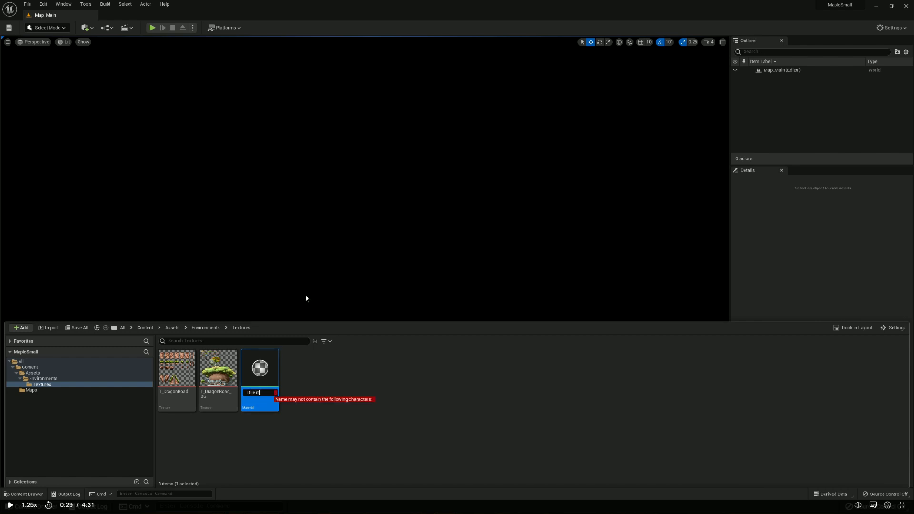
key("Escape")
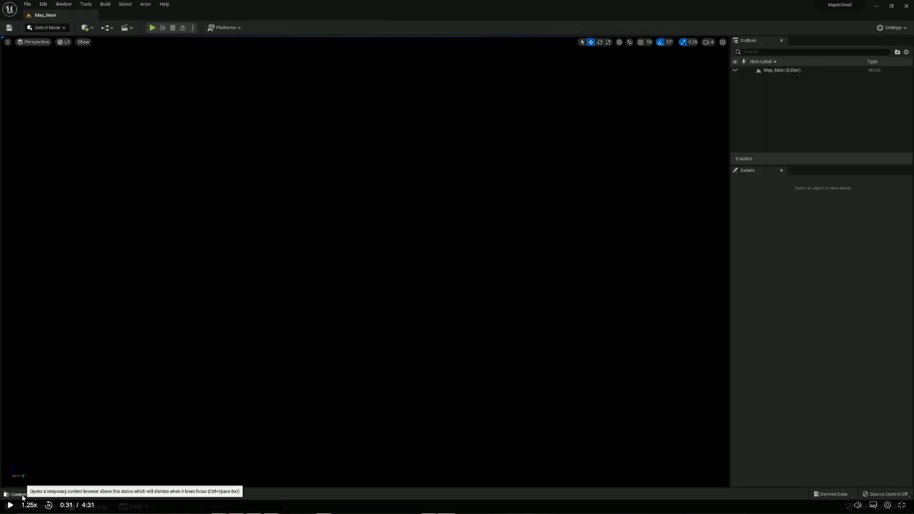
left_click(18, 494)
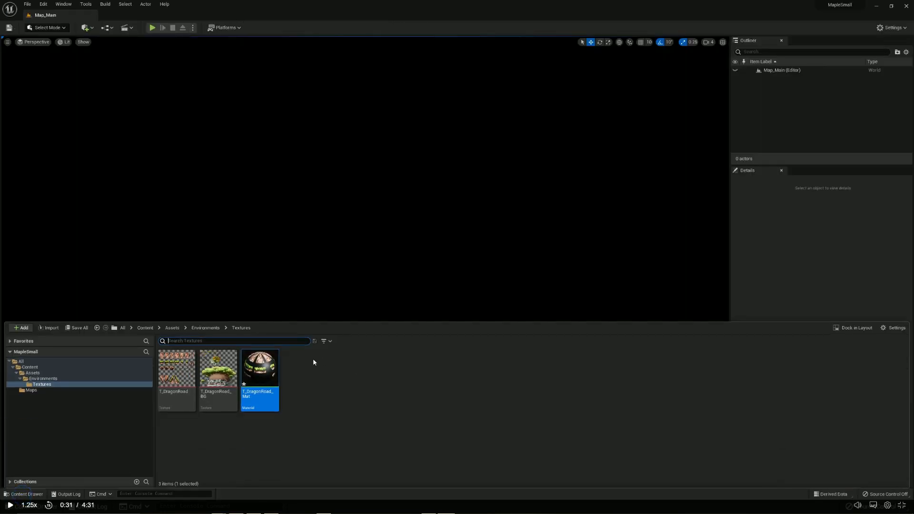
left_click_drag(295, 357, 261, 364)
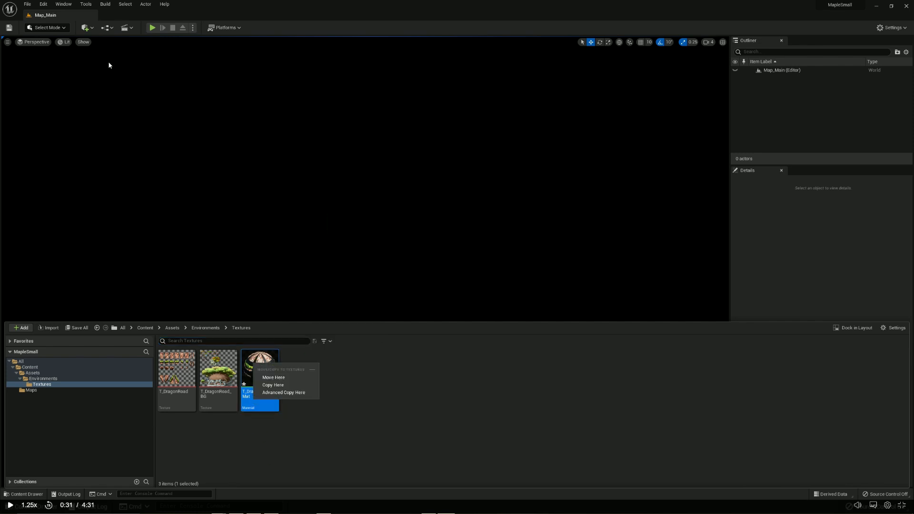
left_click(94, 170)
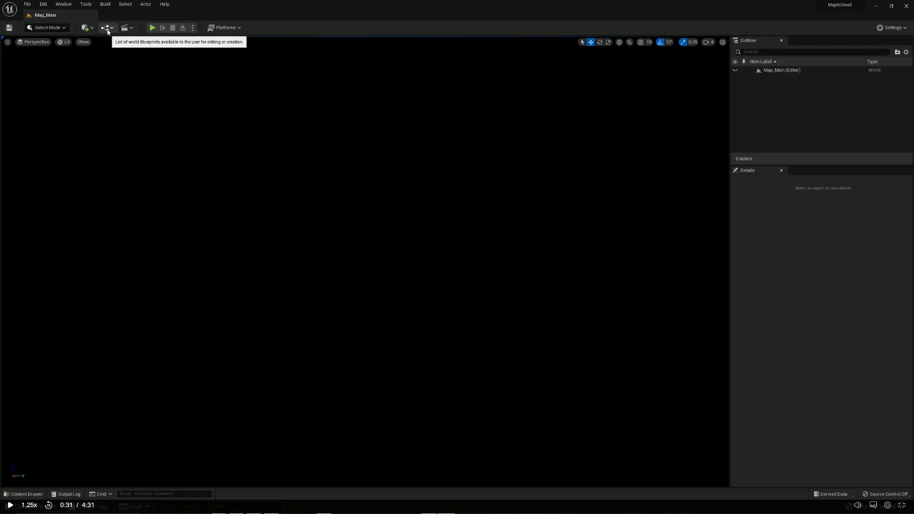
left_click(87, 27)
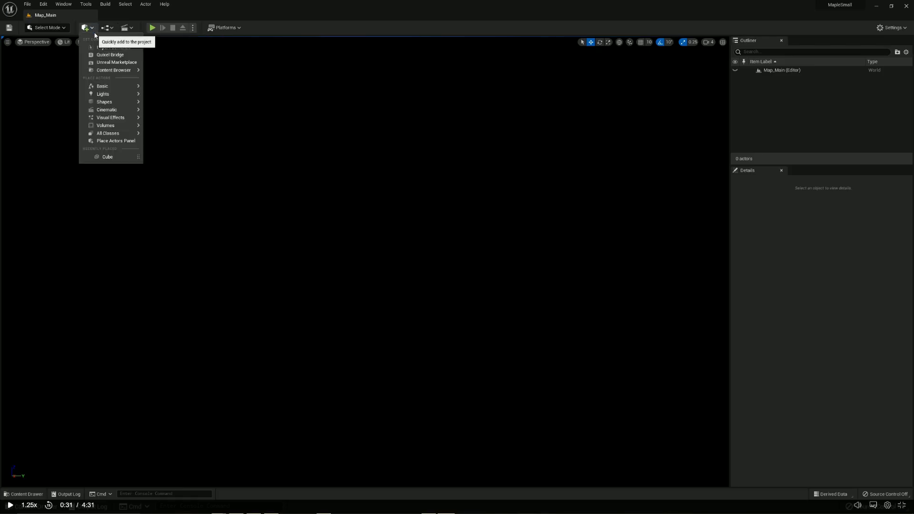
left_click(57, 28)
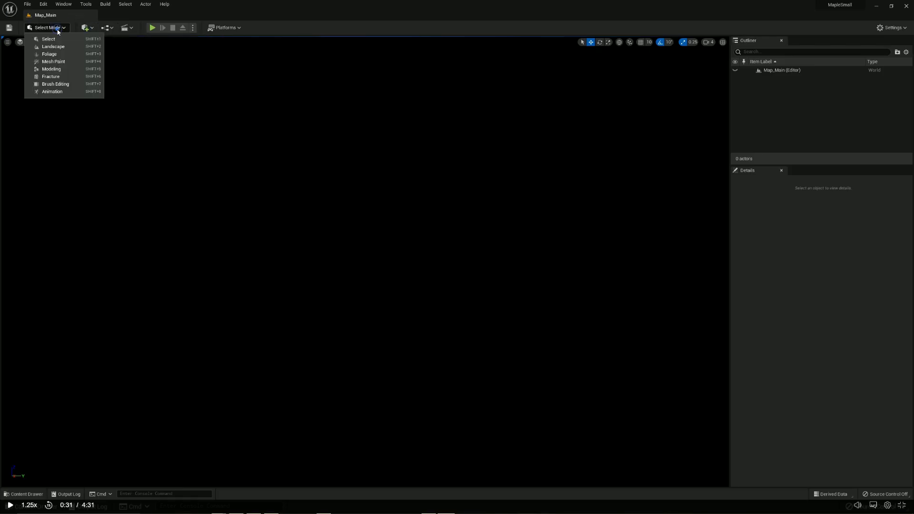
left_click(44, 40)
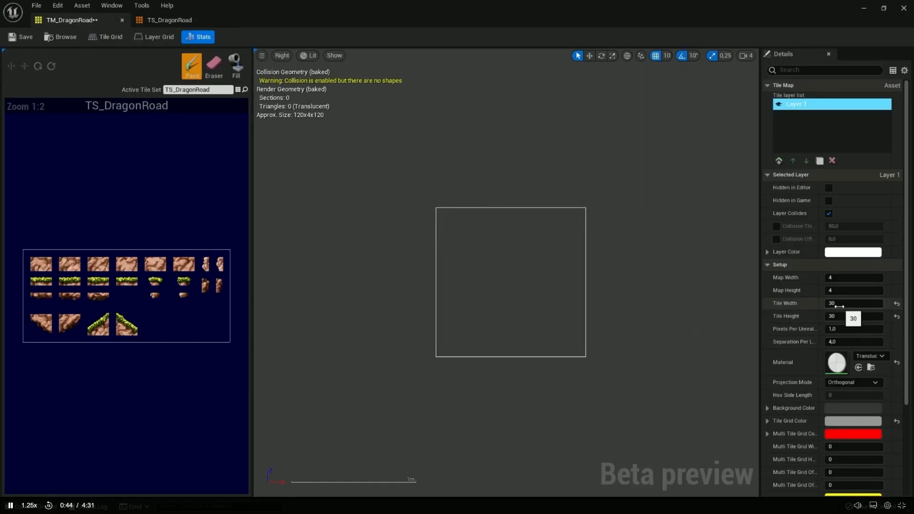
Close the developer tools on the Skillshare course page and resume the tile map lesson in full screen.
left_click(351, 329)
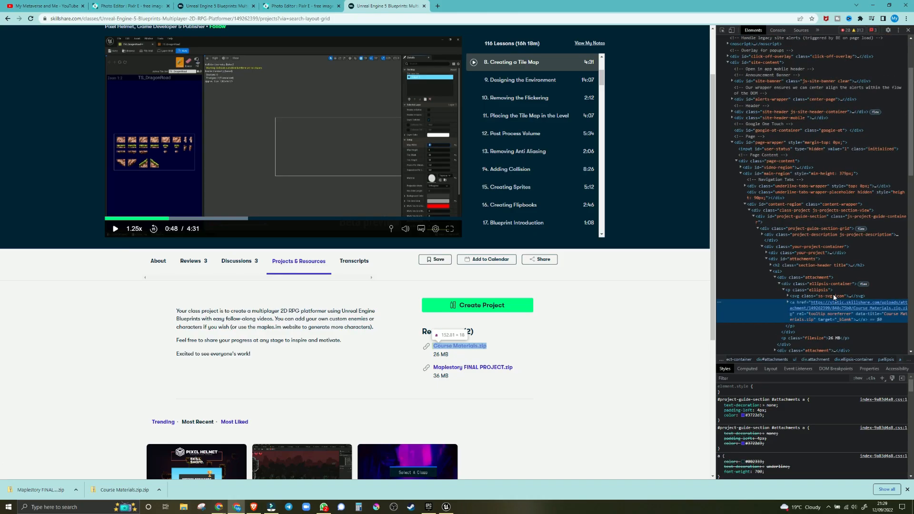
scroll(835, 298, "down", 10)
double_click(806, 297)
key("F12")
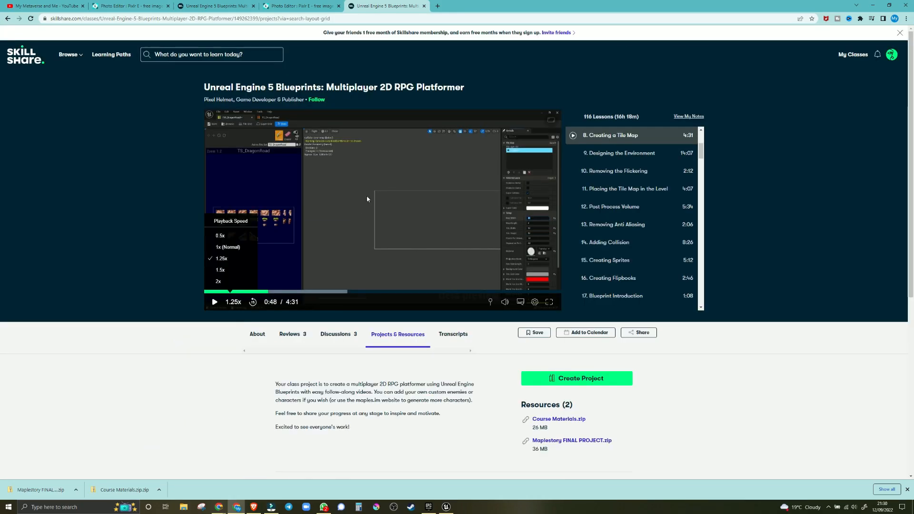
left_click(366, 196)
left_click(547, 302)
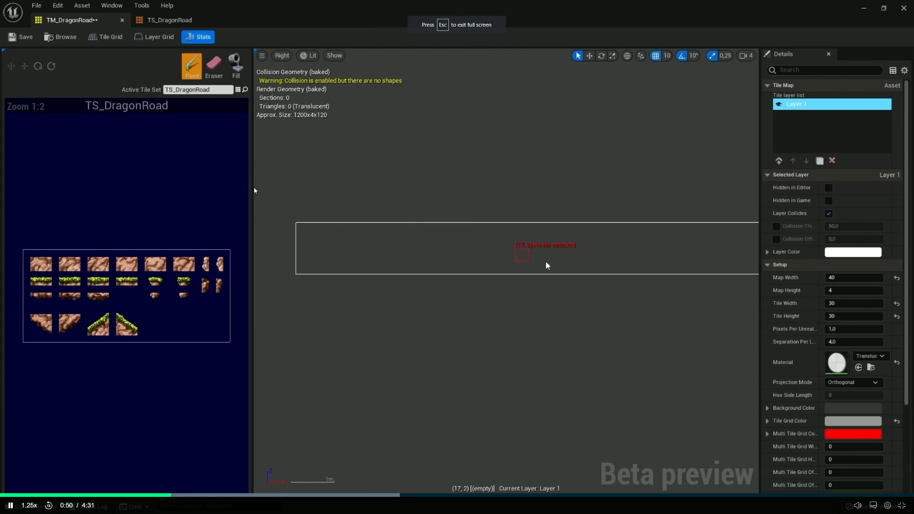
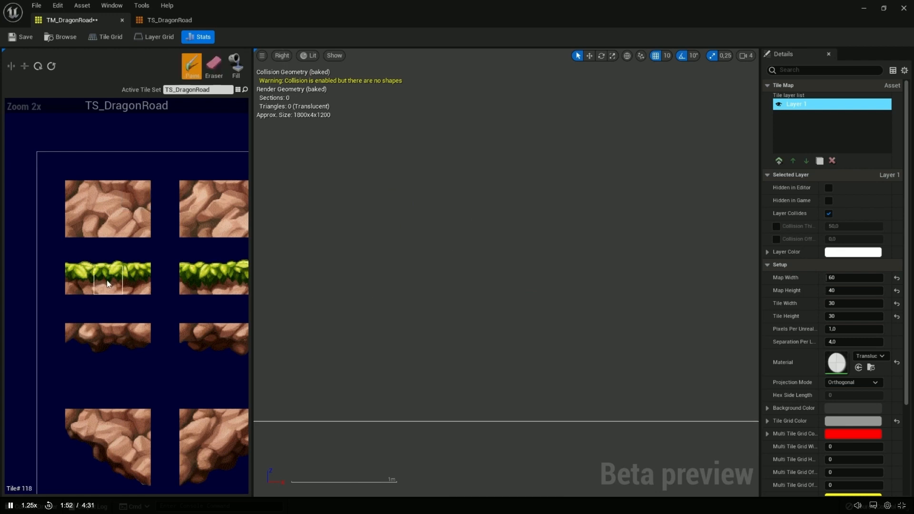
Watch the lesson's part on the eraser and the tile layer list, pause it and switch back to MapleSmall.
mouse_move(452, 259)
left_mouse_down()
mouse_move(480, 257)
mouse_move(381, 324)
left_mouse_up()
key("e")
right_click_drag(381, 324, 461, 316)
right_click_drag(477, 276, 436, 275)
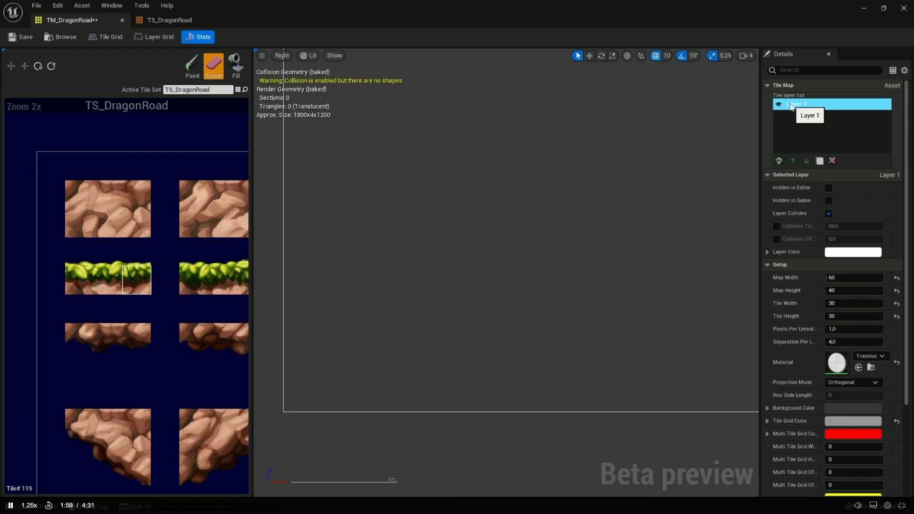
left_click(369, 370)
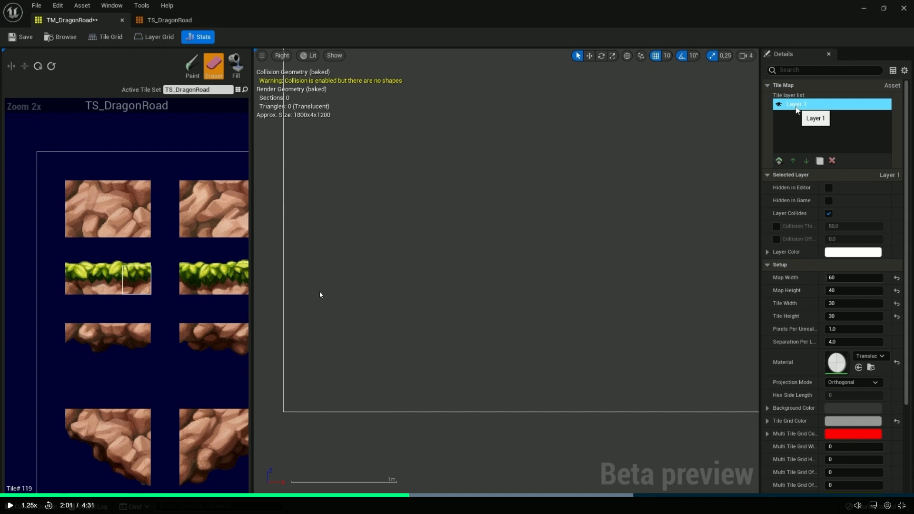
key("Escape")
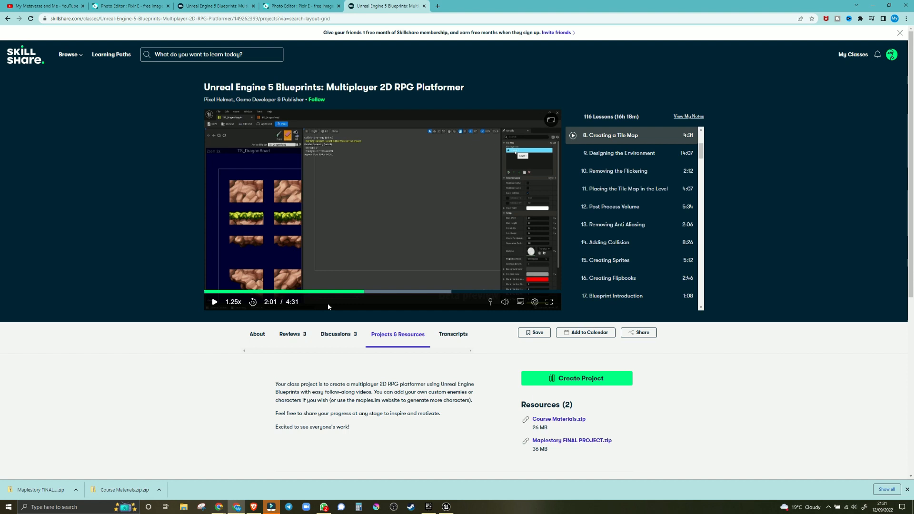
key("alt+Tab")
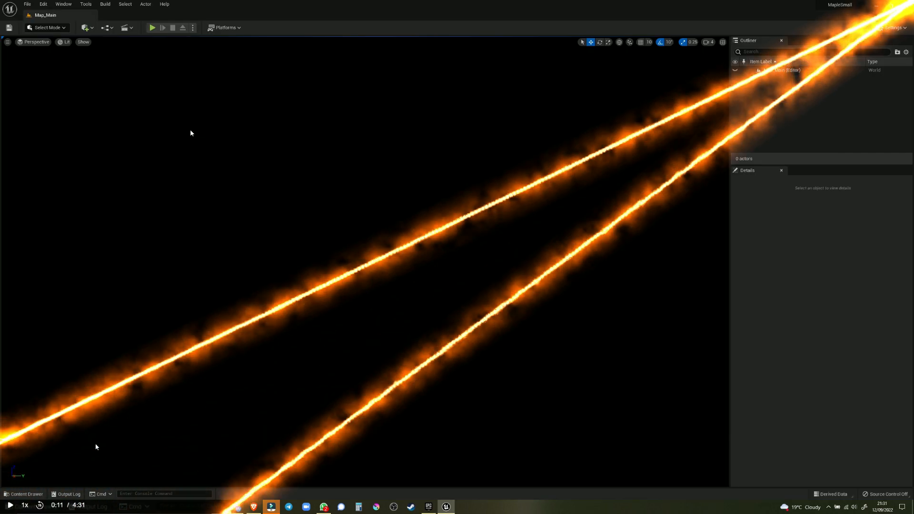
Create a tile map from the TS_dragon tile set in the Environments folder, name it TS_dragonMap and open it.
left_click(30, 495)
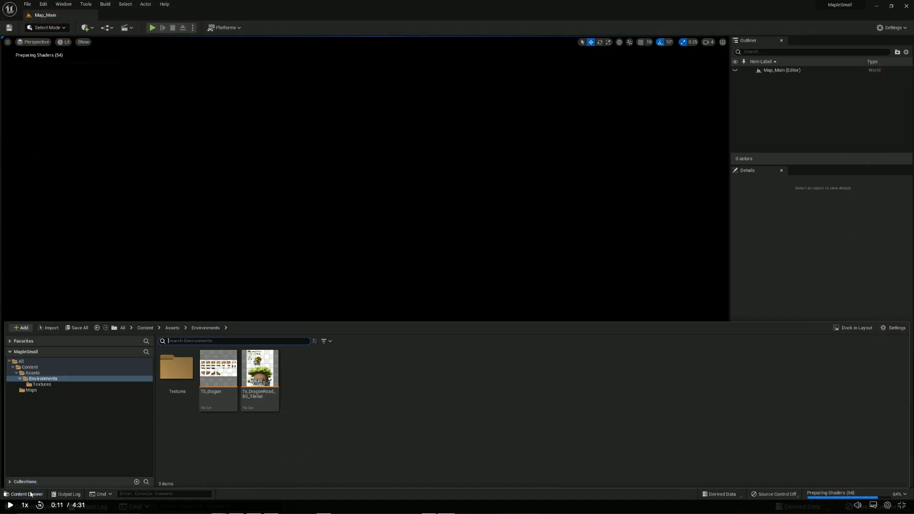
left_click(56, 385)
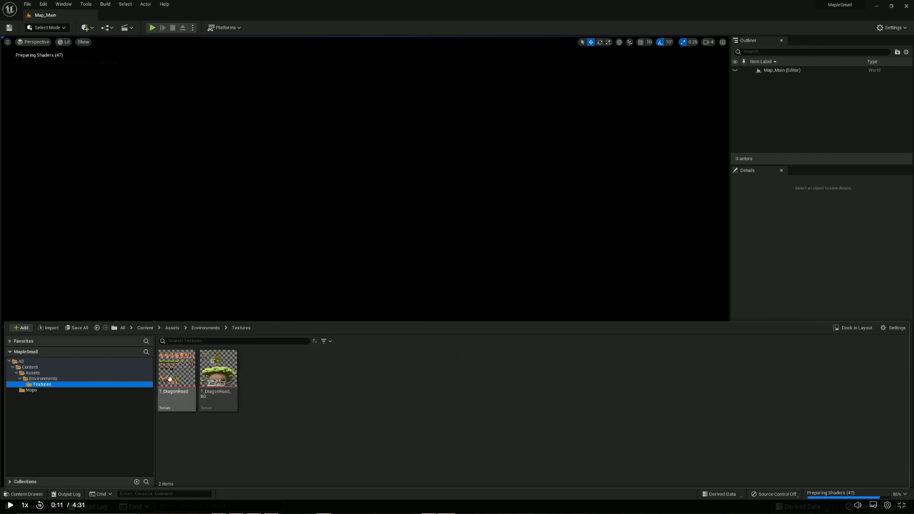
left_click(36, 380)
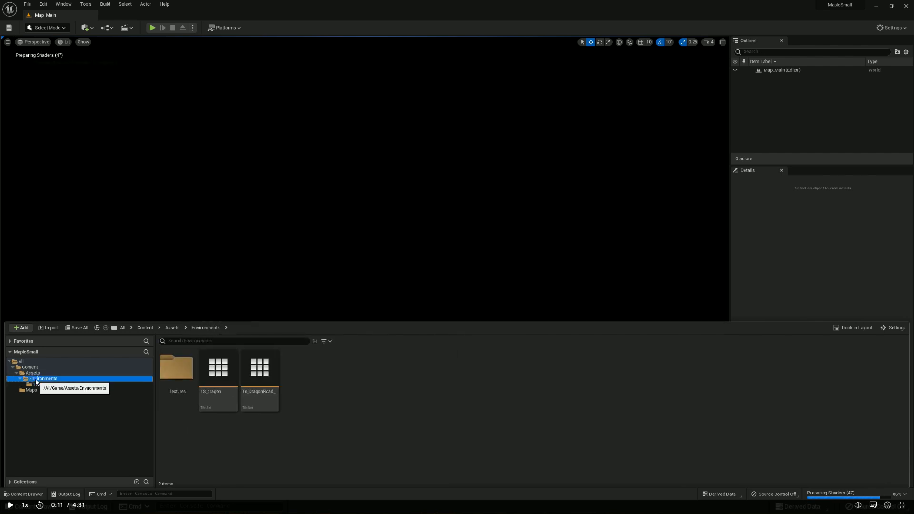
left_click(239, 441)
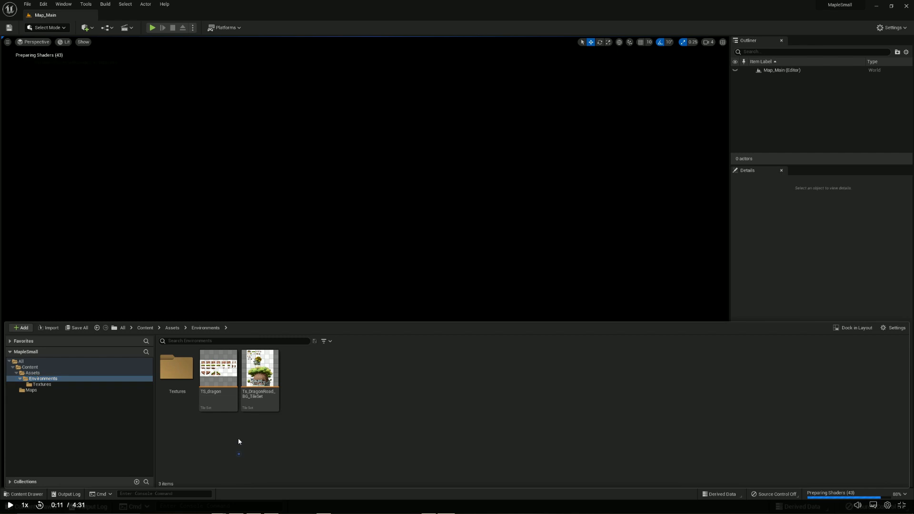
right_click(222, 373)
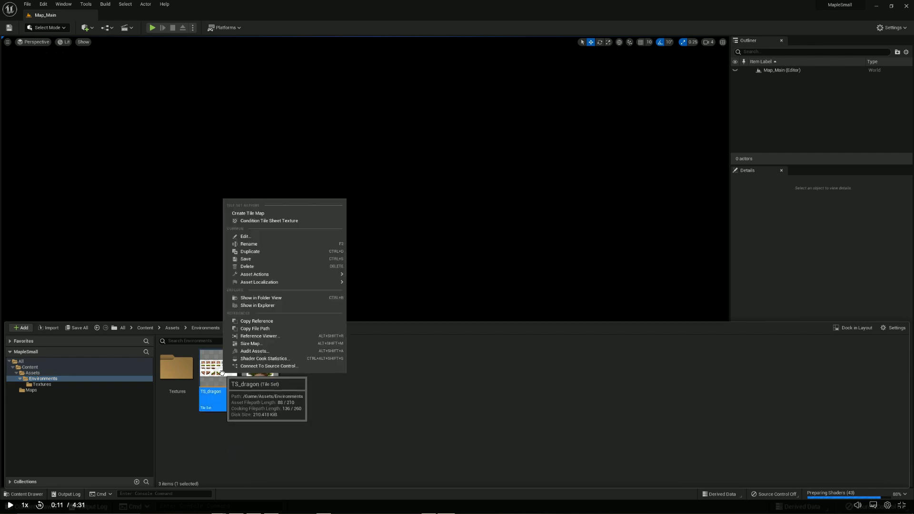
left_click(278, 215)
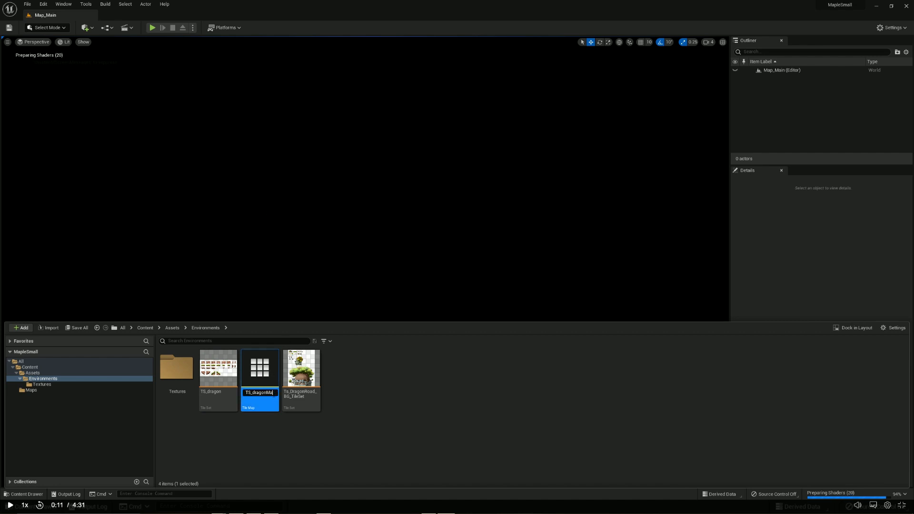
key("BackSpace")
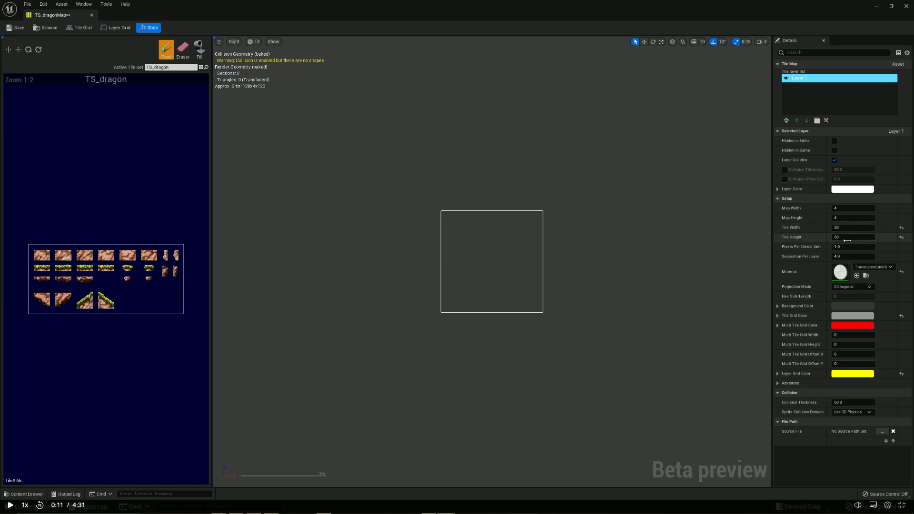
Switch to the Eraser tool and show the tile grid in the TS_dragonMap viewport.
mouse_move(479, 250)
left_mouse_down()
mouse_move(505, 236)
mouse_move(480, 226)
mouse_move(499, 222)
left_mouse_up()
left_click(183, 49)
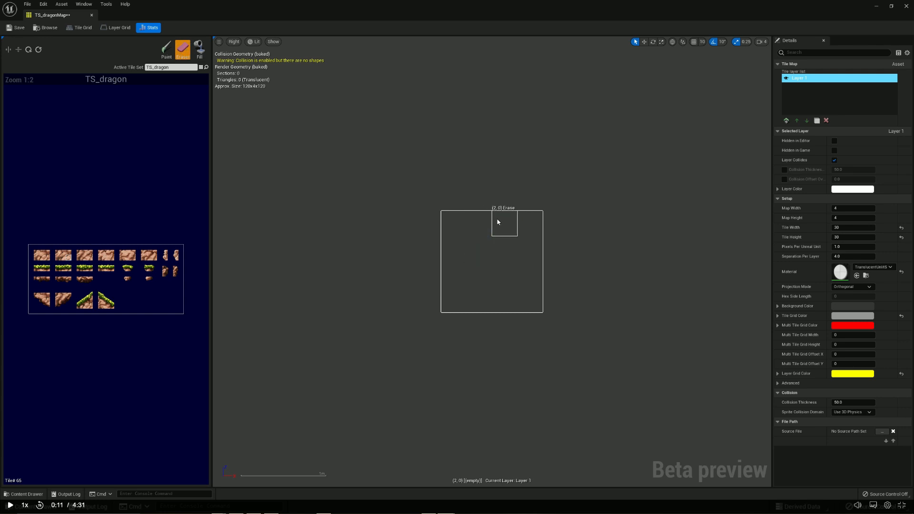
left_click(80, 27)
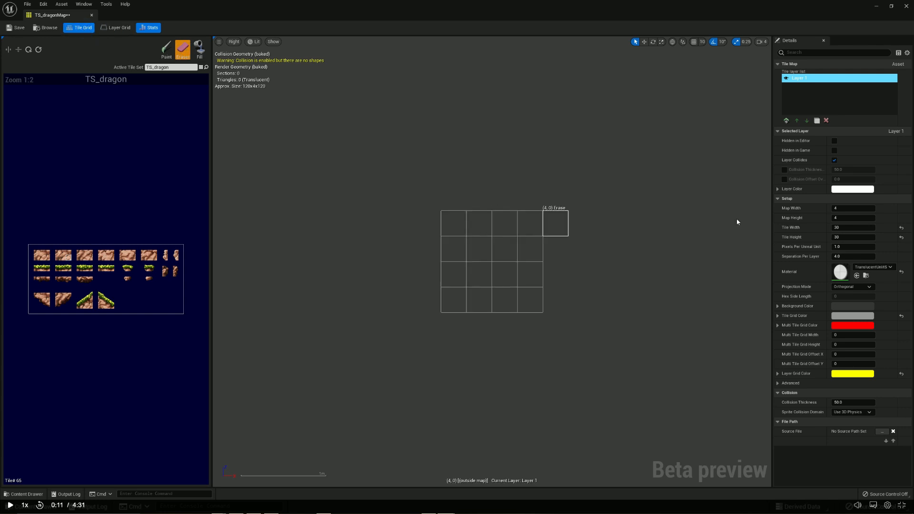
Set the tile map's map width and map height to 30.
left_click(851, 209)
type("3")
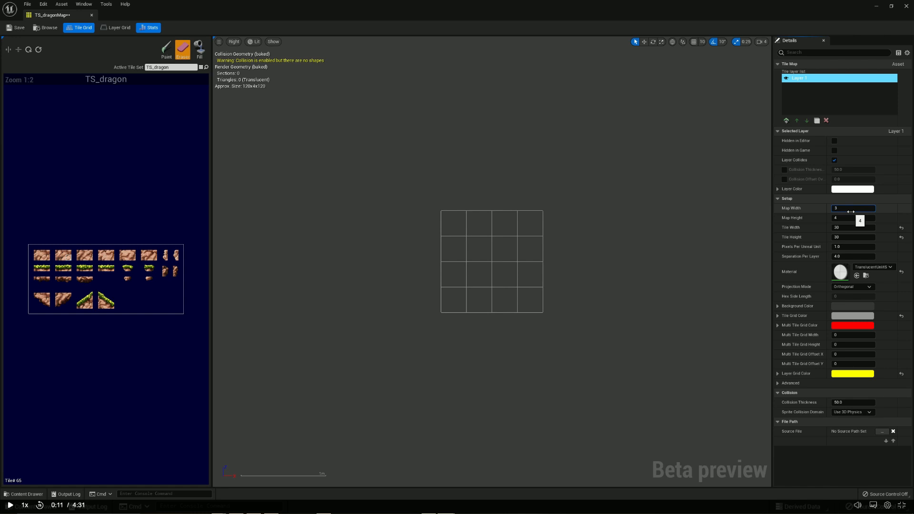
type("0")
key("Tab")
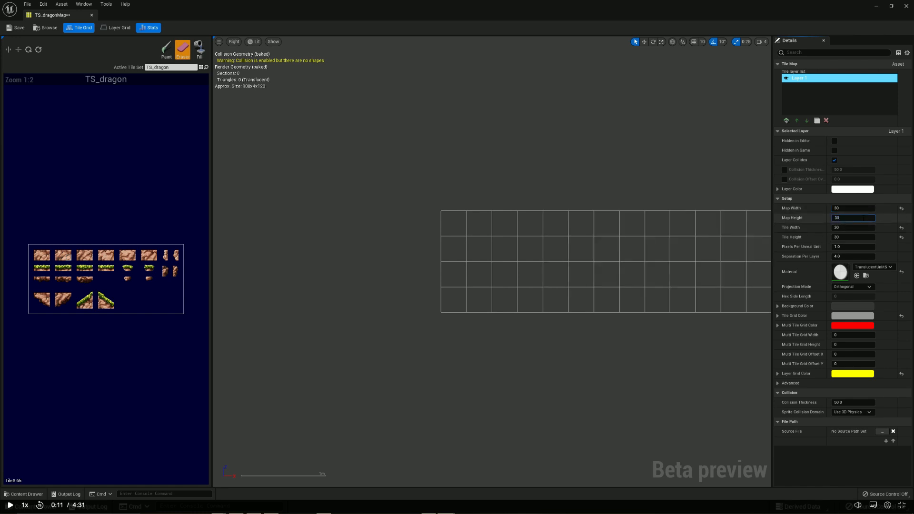
key("Tab")
Examine the full extent of the resized tile grid in the viewport.
scroll(653, 295, "down", 7)
left_click(814, 325)
scroll(657, 318, "down", 1)
right_click_drag(657, 319, 510, 227)
scroll(510, 226, "up", 3)
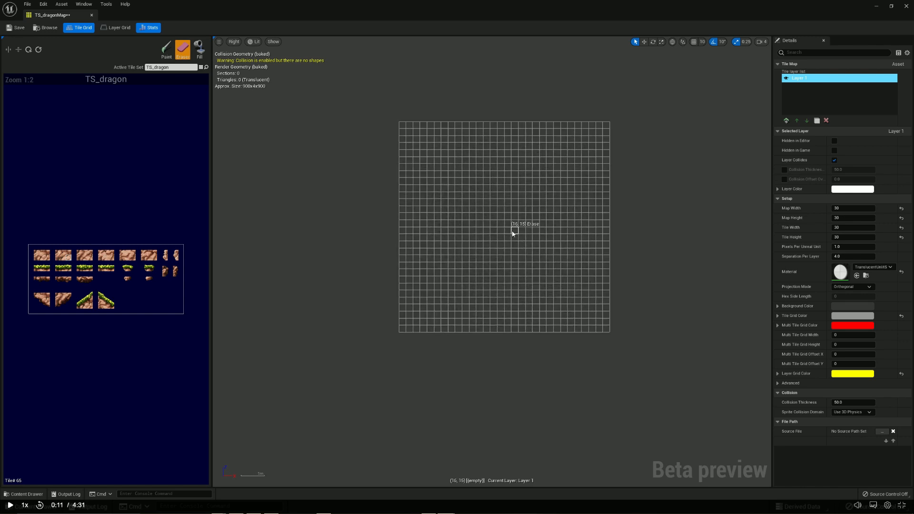
scroll(513, 234, "up", 2)
right_click_drag(514, 230, 509, 234)
right_click_drag(506, 192, 496, 229)
scroll(495, 230, "up", 1)
scroll(495, 236, "down", 1)
scroll(496, 233, "down", 2)
scroll(496, 234, "up", 2)
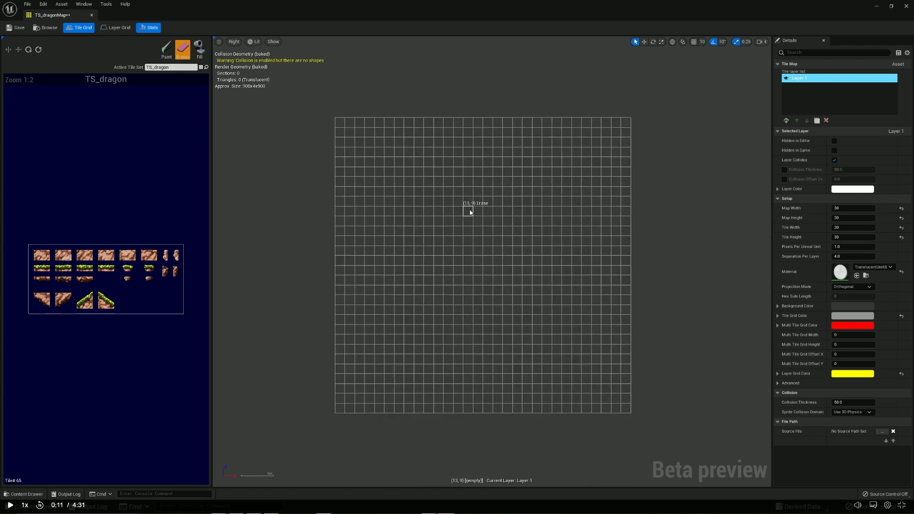
Return to the Skillshare lesson and watch how the tile map is created from TS_DragonRoad.
key("alt+Tab")
key("alt+Tab")
key("Tab")
key("alt+Tab")
key("alt+Tab")
key("Tab")
key("Tab")
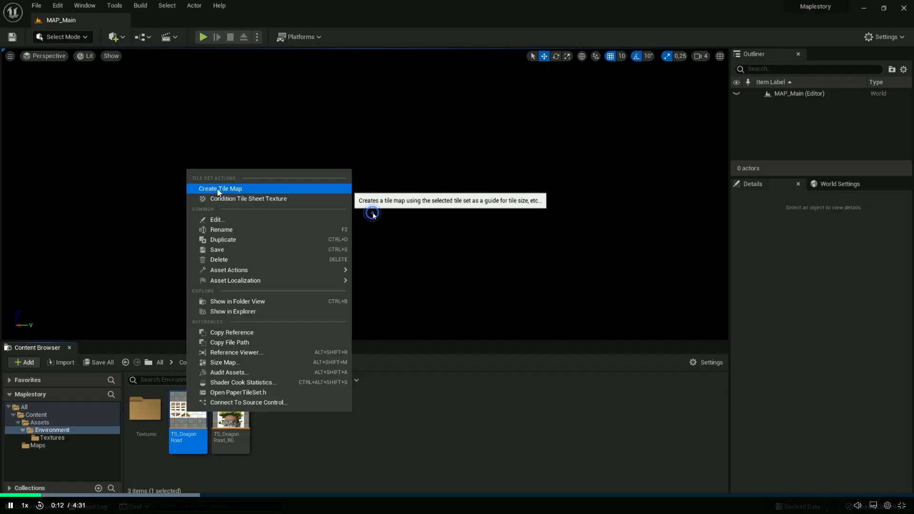
left_click(217, 189)
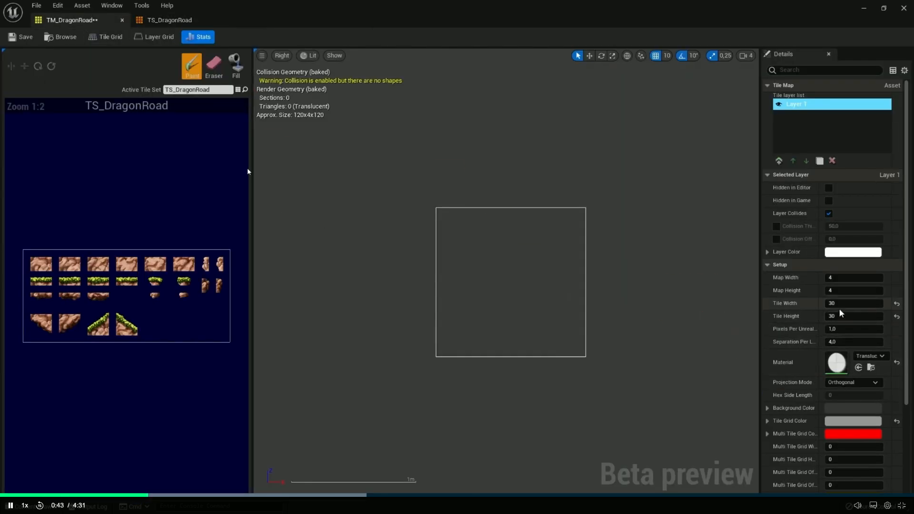
Follow the lesson's map size settings, pause it, and set TS_dragonMap's map width to 60 and map height to 40.
left_click(846, 278)
type("30")
key("Return")
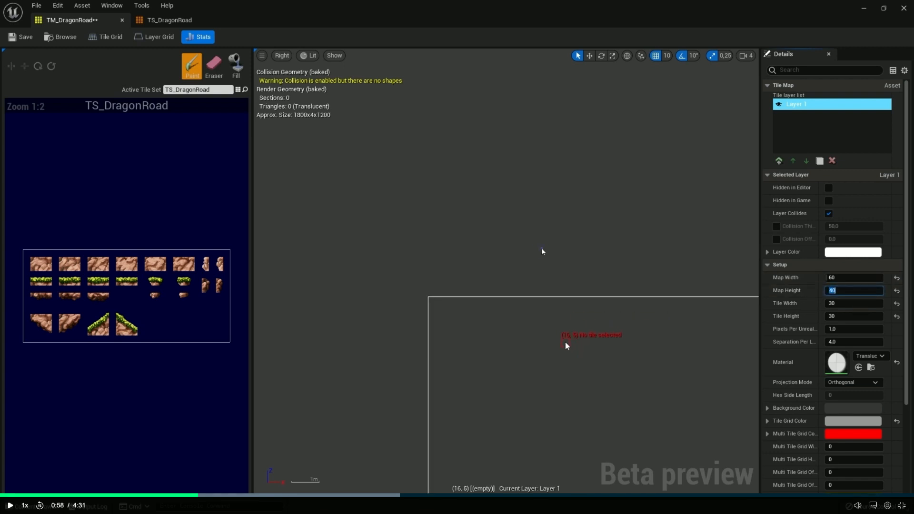
key("space")
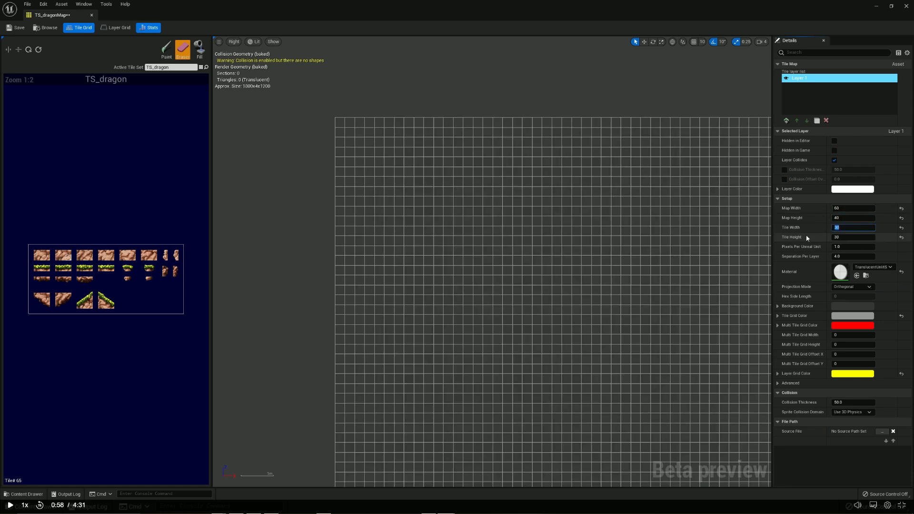
Skip the lesson ahead through painting, filling and erasing tiles, and watch how the Base and Background layers are set up.
key("alt+Tab")
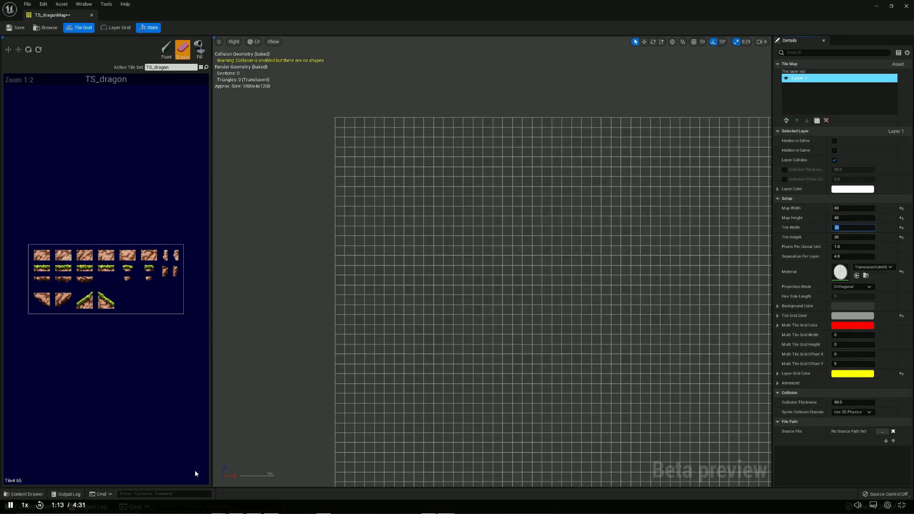
key("alt+Tab")
left_click(270, 498)
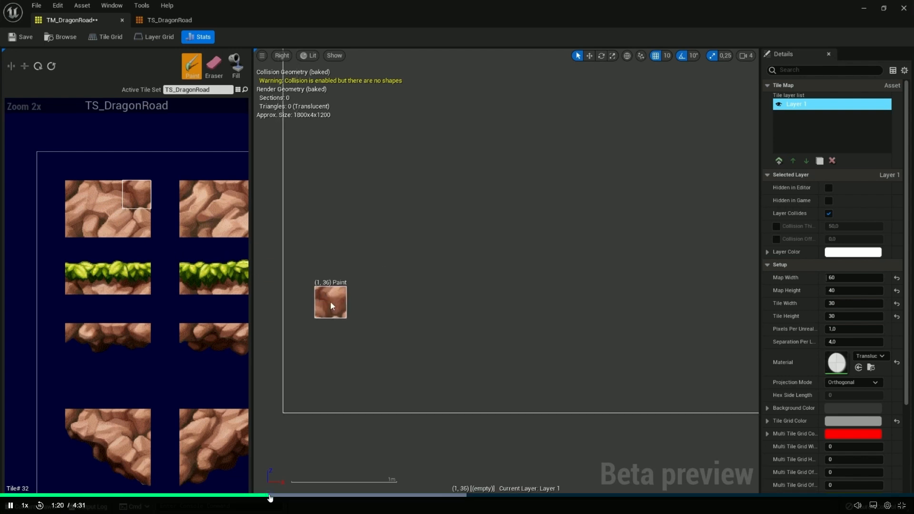
left_click(288, 498)
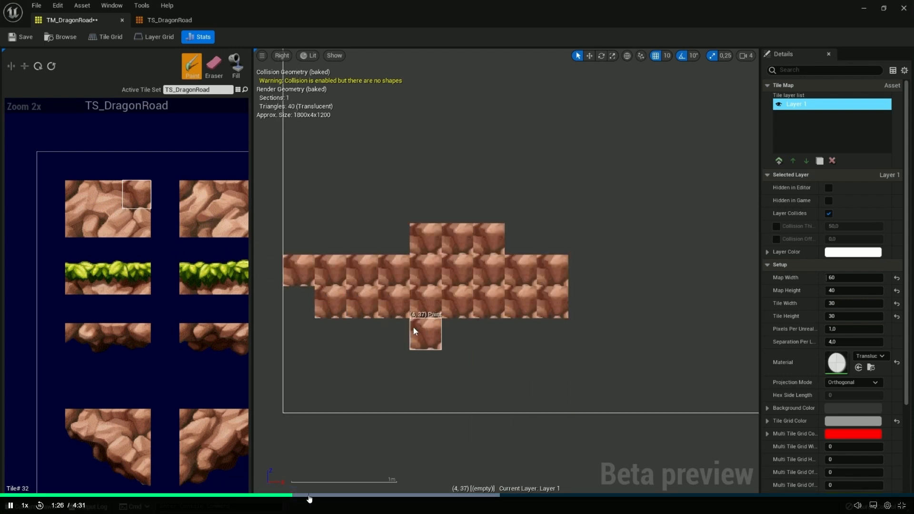
left_click(309, 498)
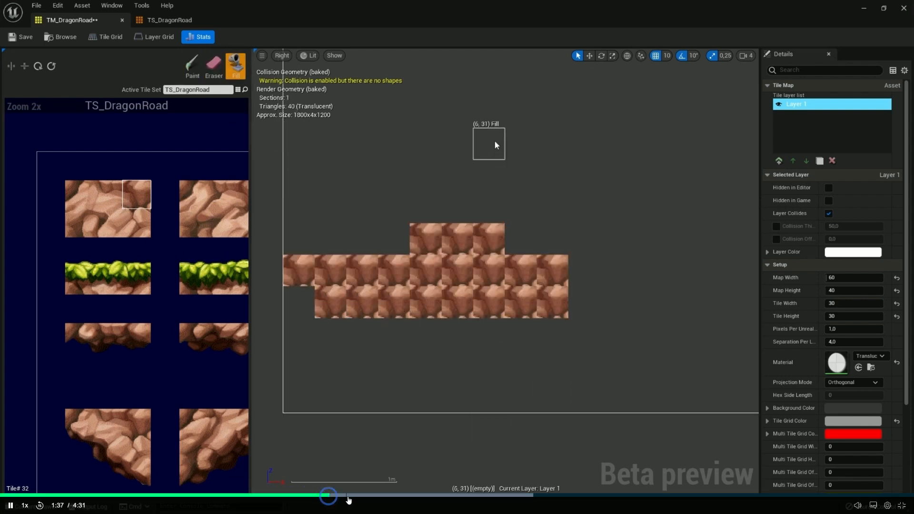
left_click(349, 498)
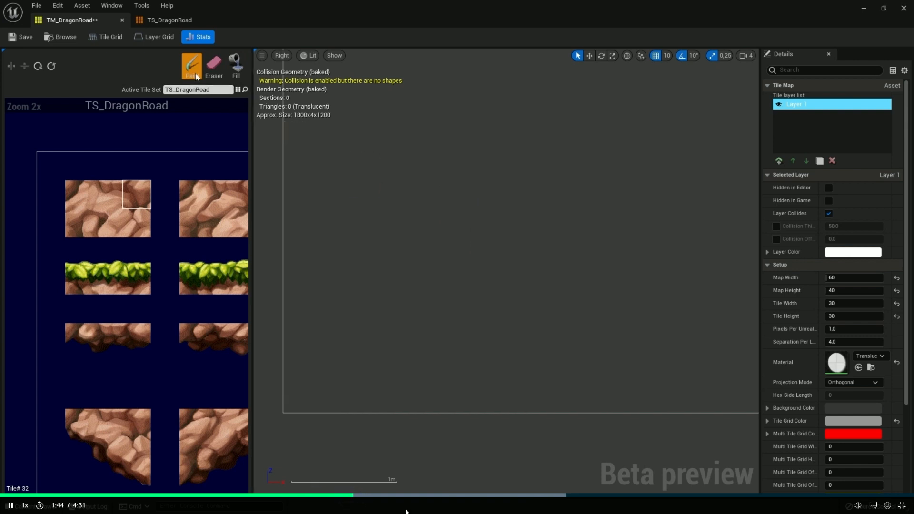
left_click(369, 499)
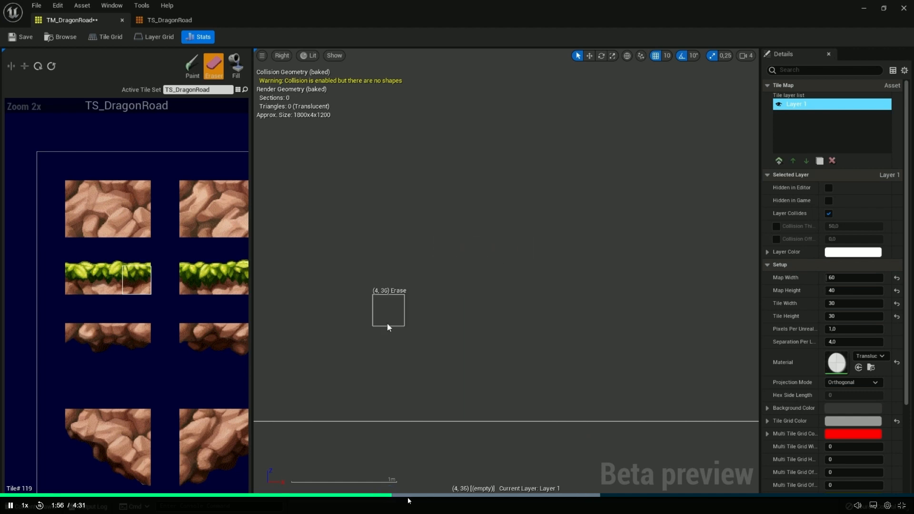
left_click(405, 498)
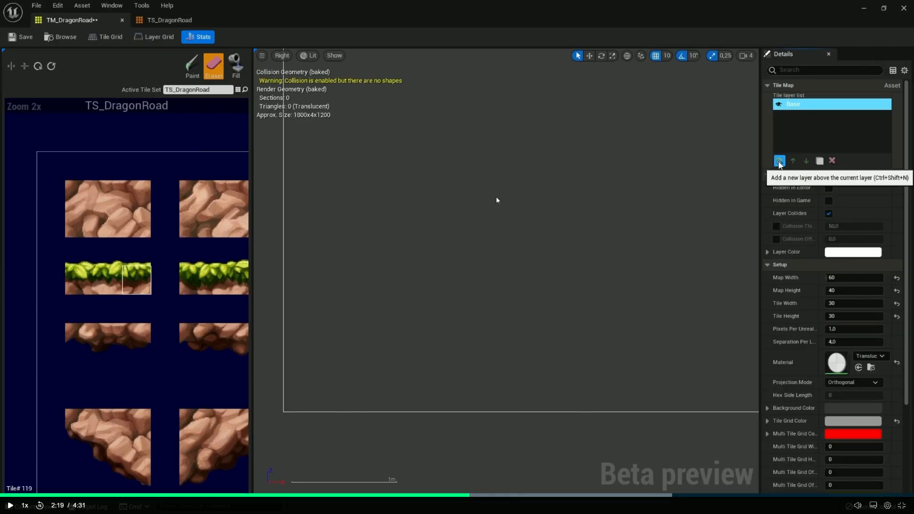
left_click(497, 197)
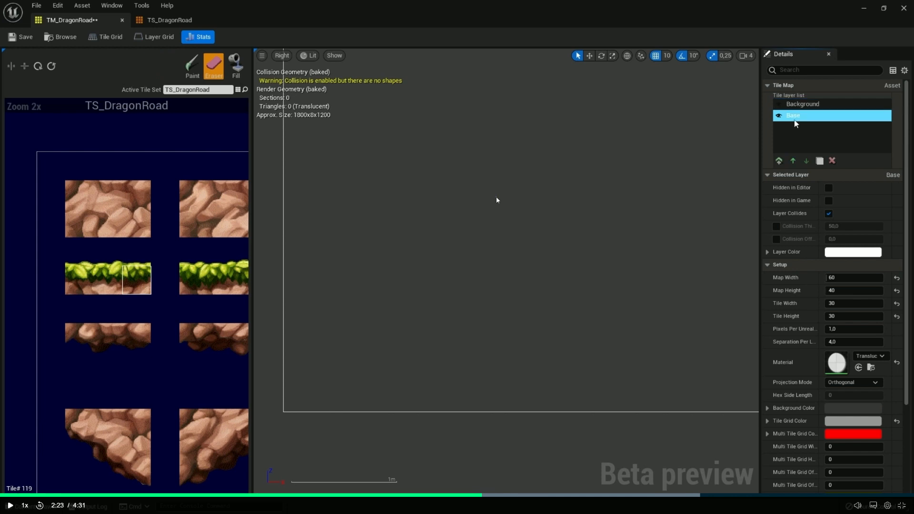
left_click(497, 197)
Switch back to MapleSmall and name the new layer above Base as Background.
key("alt+Tab")
left_click(838, 134)
type("Background")
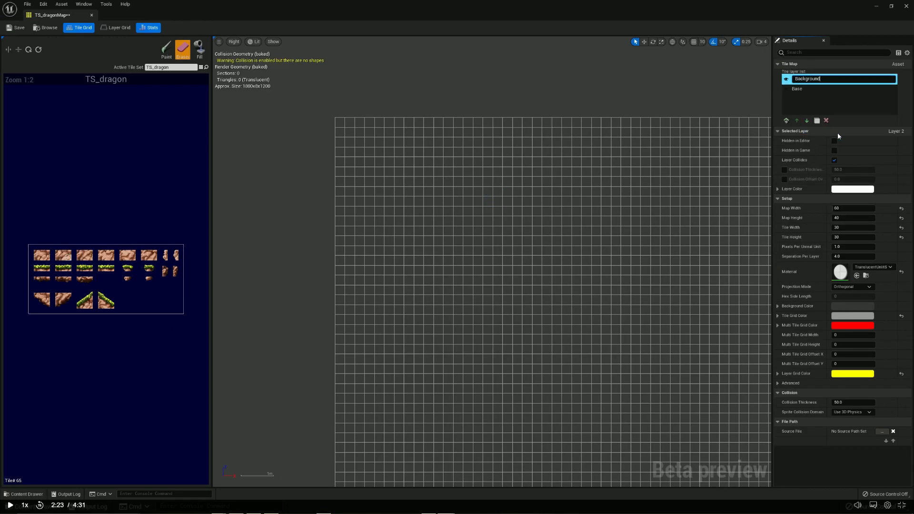
key("Return")
Return to the lesson, resume playback and raise the playback speed to 1.5x.
key("alt+Tab")
left_click(625, 165)
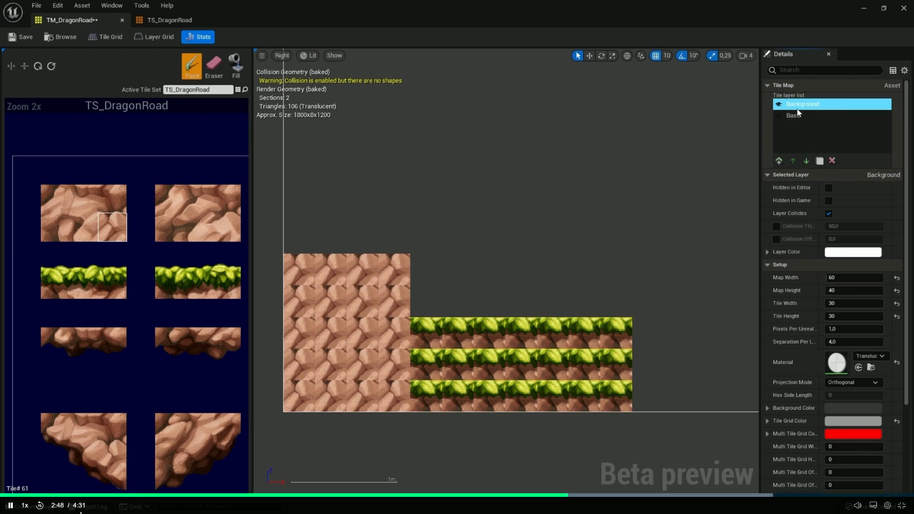
left_click(25, 506)
left_click(25, 506)
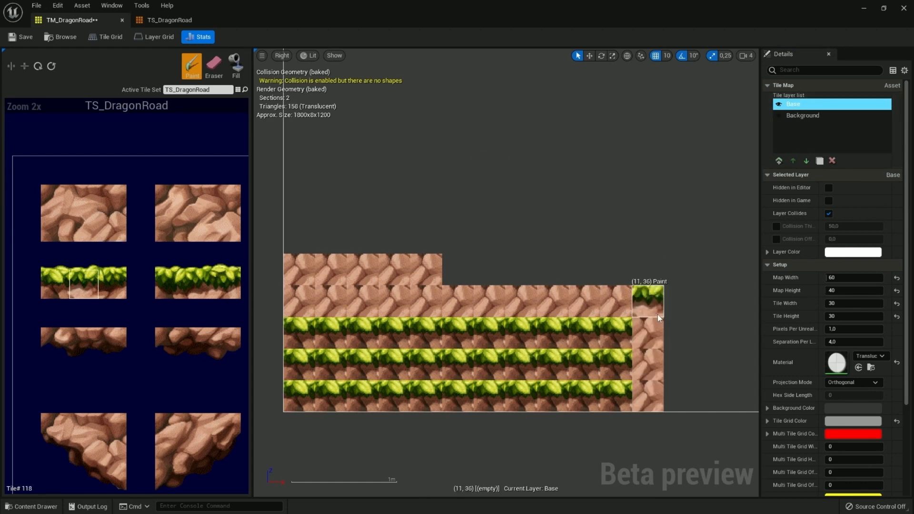
Watch how the lesson paints grass tiles on the Base layer and toggles the visibility of the Base and Background layers.
mouse_move(643, 302)
left_mouse_down()
mouse_move(485, 302)
mouse_move(645, 331)
mouse_move(643, 390)
mouse_move(670, 359)
left_mouse_up()
left_click(805, 116)
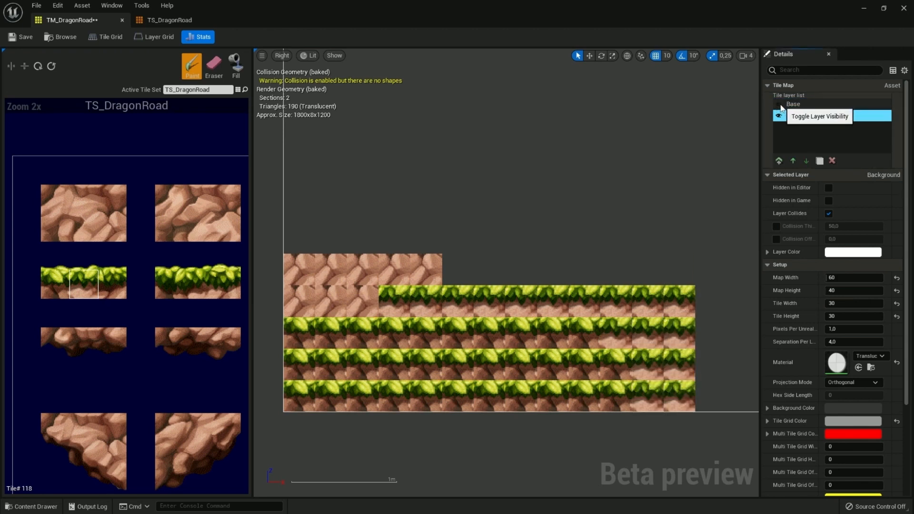
left_click(779, 105)
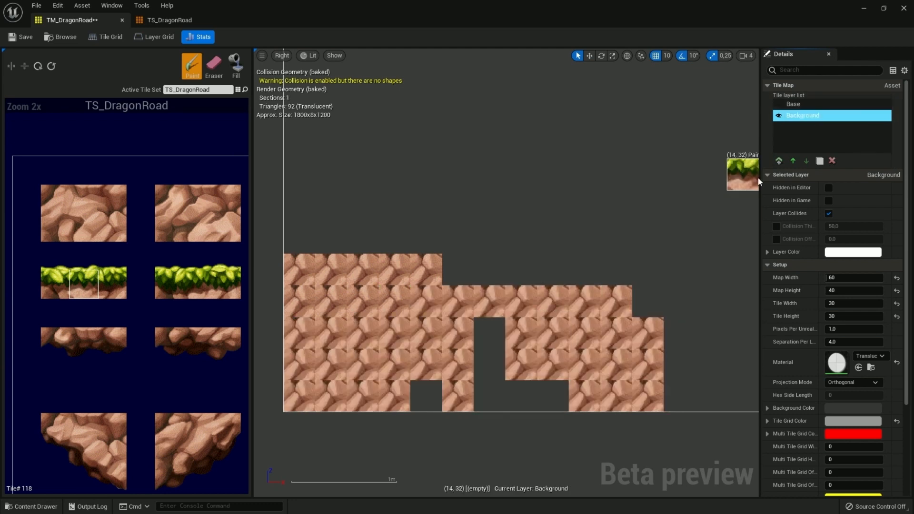
left_click(779, 116)
left_click(779, 105)
left_click(779, 116)
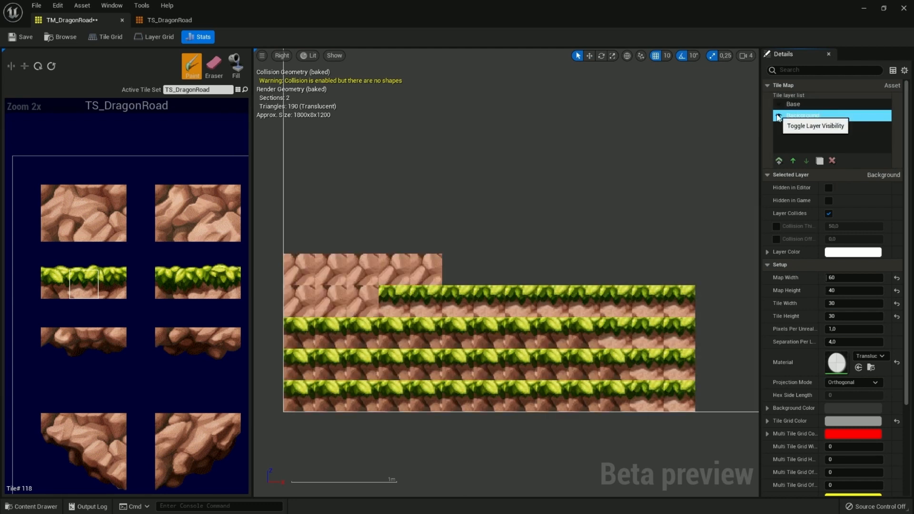
left_click(800, 106)
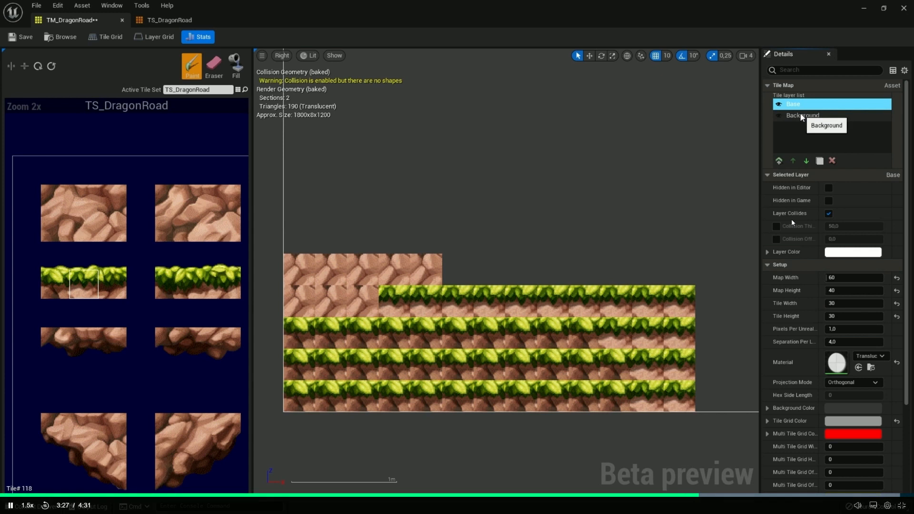
Watch the lesson's review of the painted tile map, its layer collision option and its size settings.
right_click_drag(527, 155, 520, 200)
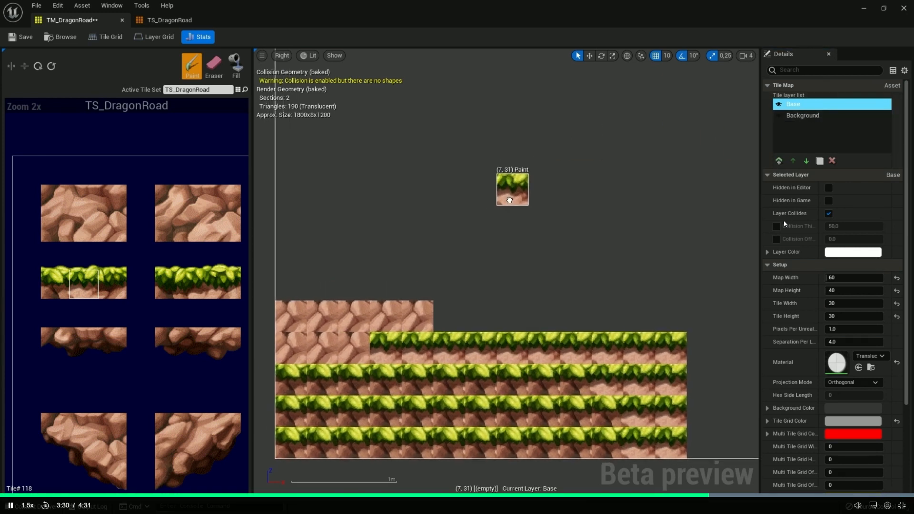
left_click(61, 200)
scroll(555, 298, "down", 3)
mouse_move(661, 292)
right_mouse_down()
mouse_move(388, 289)
mouse_move(352, 311)
right_mouse_up()
mouse_move(595, 311)
right_mouse_down()
mouse_move(256, 394)
mouse_move(550, 317)
mouse_move(753, 310)
right_mouse_up()
mouse_move(388, 272)
right_mouse_down()
mouse_move(544, 266)
mouse_move(481, 244)
right_mouse_up()
scroll(505, 285, "up", 2)
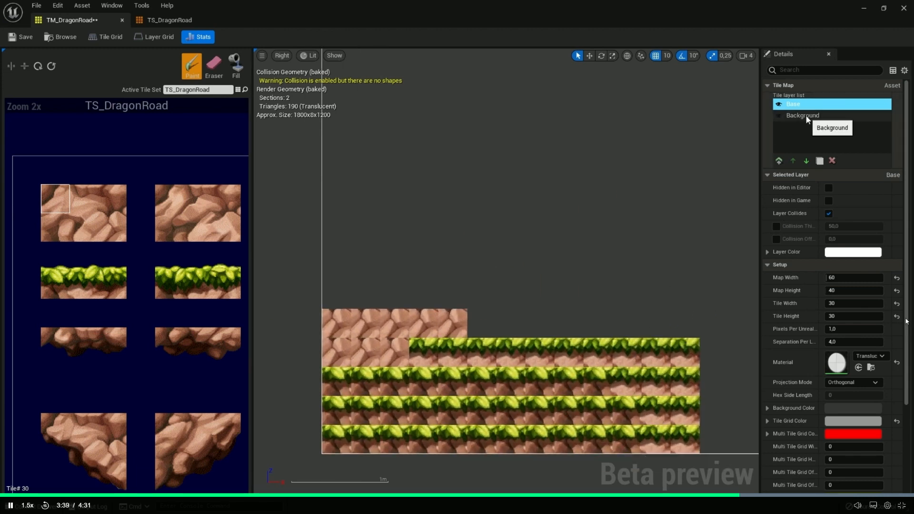
mouse_move(643, 213)
right_mouse_down()
mouse_move(614, 198)
mouse_move(633, 199)
right_mouse_up()
scroll(625, 214, "up", 1)
right_click_drag(669, 259, 691, 243)
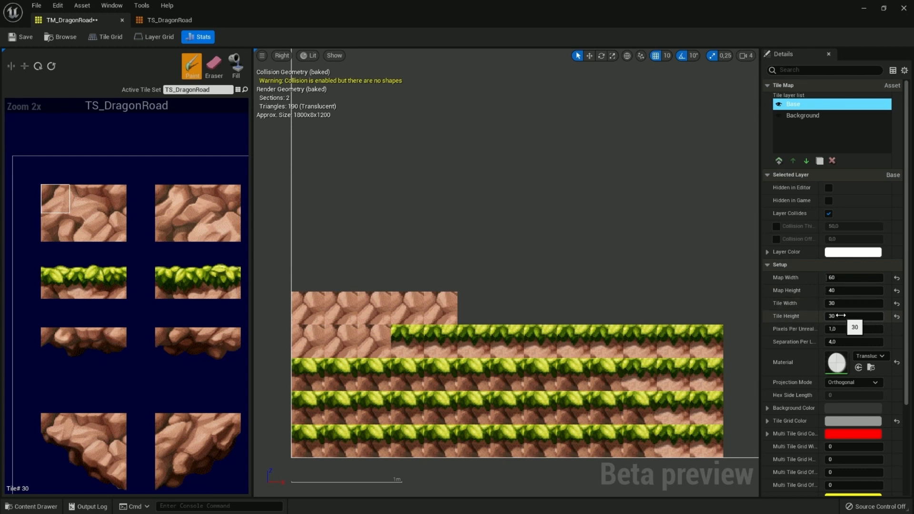
Watch how the lesson checks the tile set's tile size and handles the editor crash by sending the report and restarting.
left_click(169, 20)
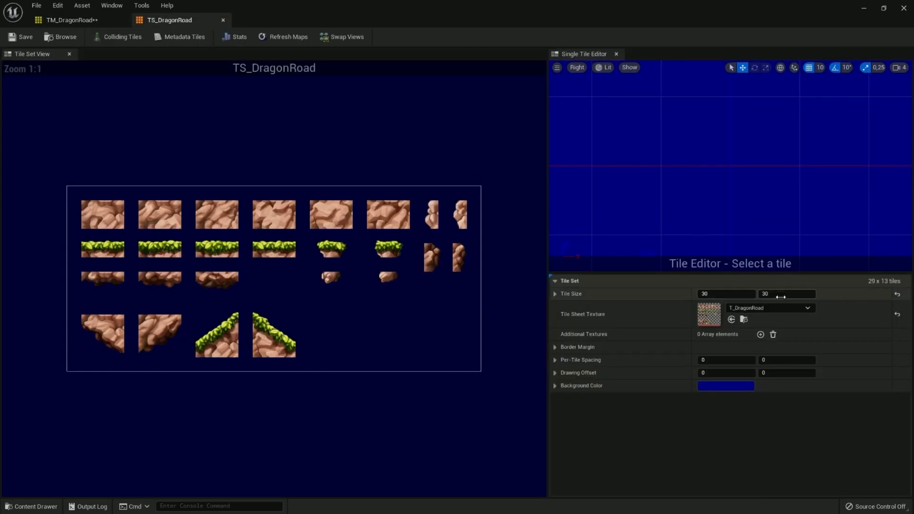
left_click(79, 20)
left_click(805, 119)
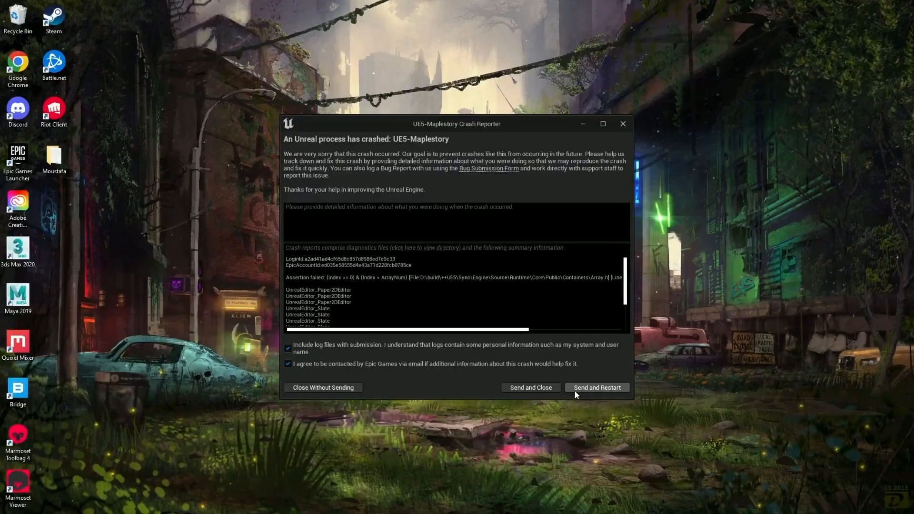
left_click(578, 390)
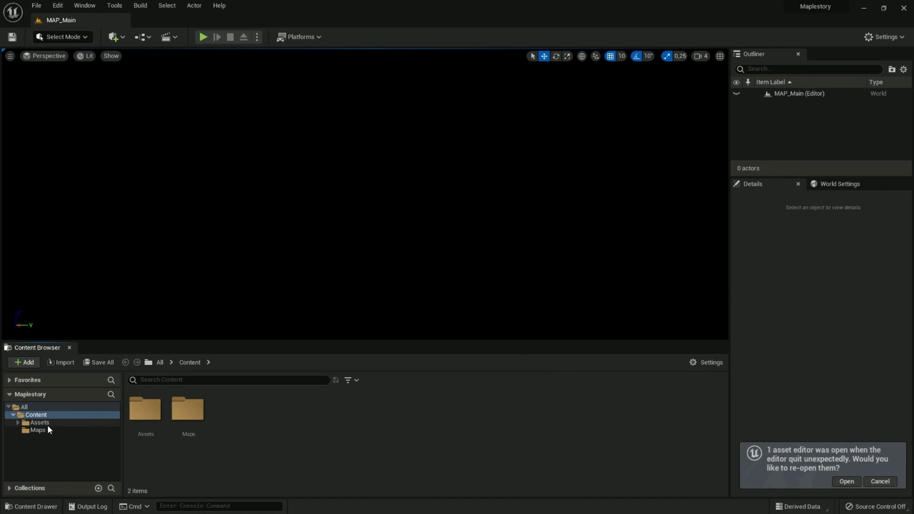
left_click(49, 430)
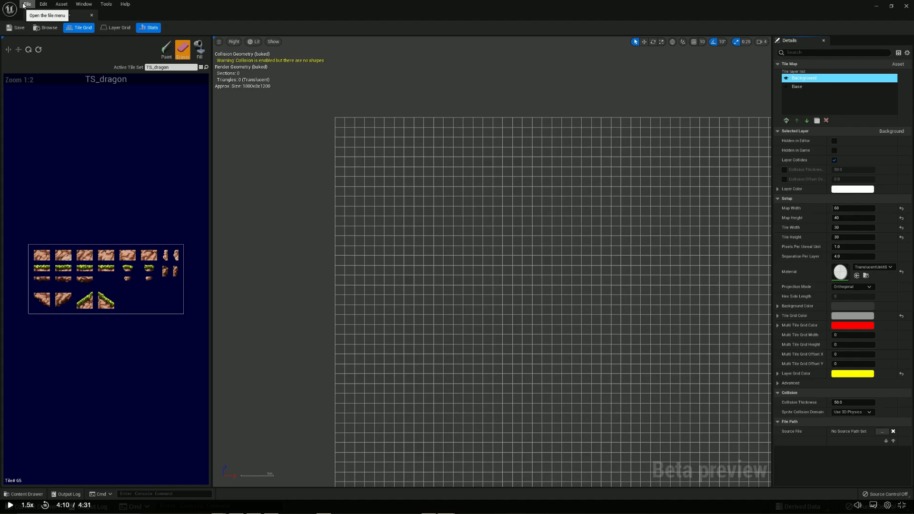
Switch to MapleSmall, save all assets, close the tile map editor and save everything from the level editor.
left_click(24, 6)
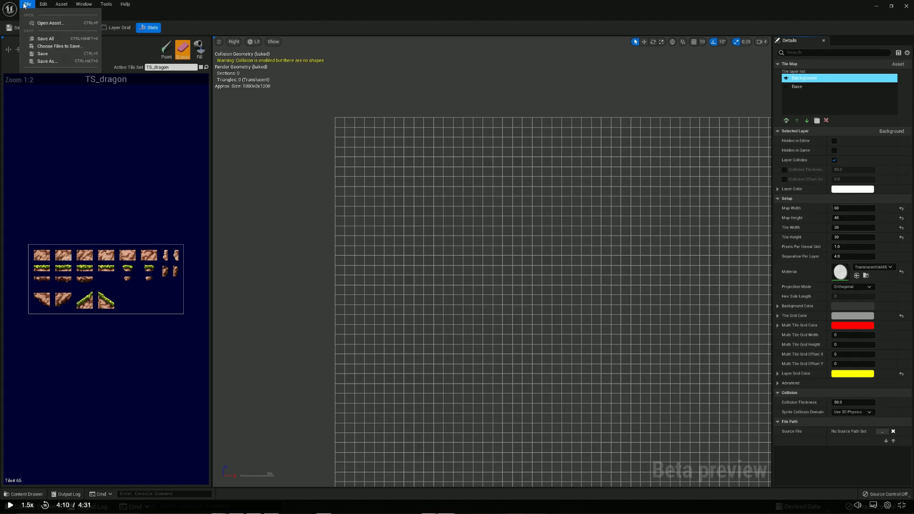
left_click(40, 38)
left_click(92, 15)
left_click(27, 4)
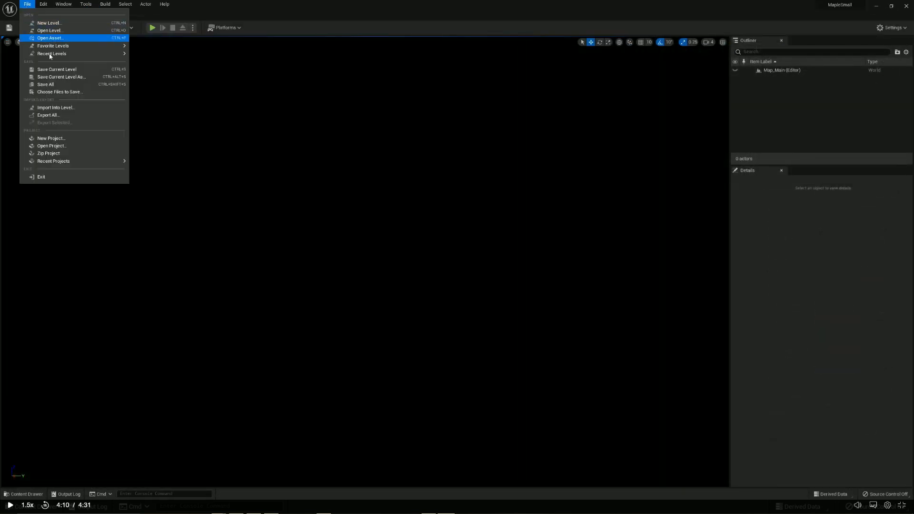
left_click(59, 85)
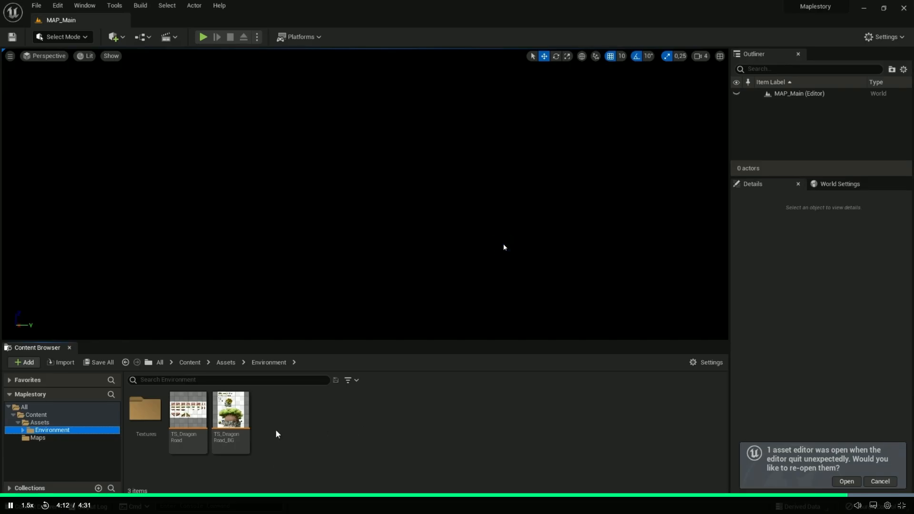
Watch the lesson recreate the TM_DragonRoad tile map from the TS_DragonRoad tile set, and pause playback at the closing screen.
right_click(189, 419)
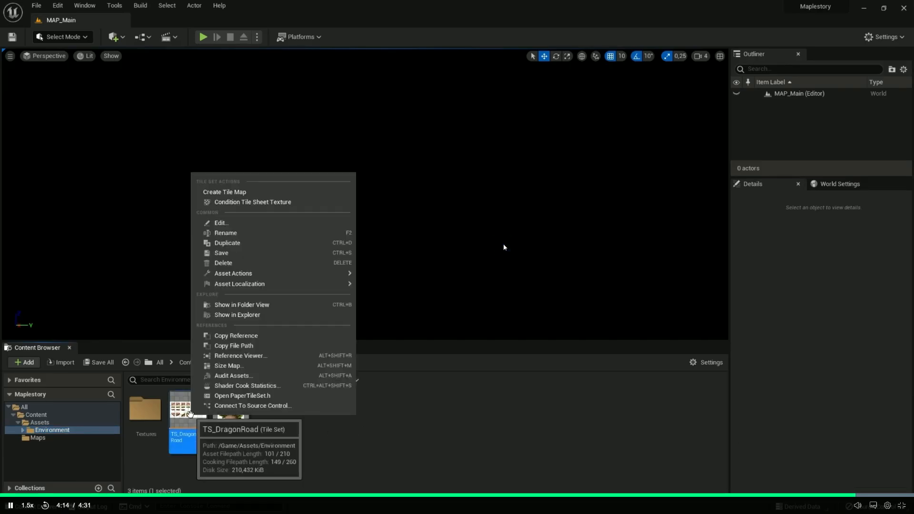
left_click(229, 195)
type("TM_DragonRoad")
key("Return")
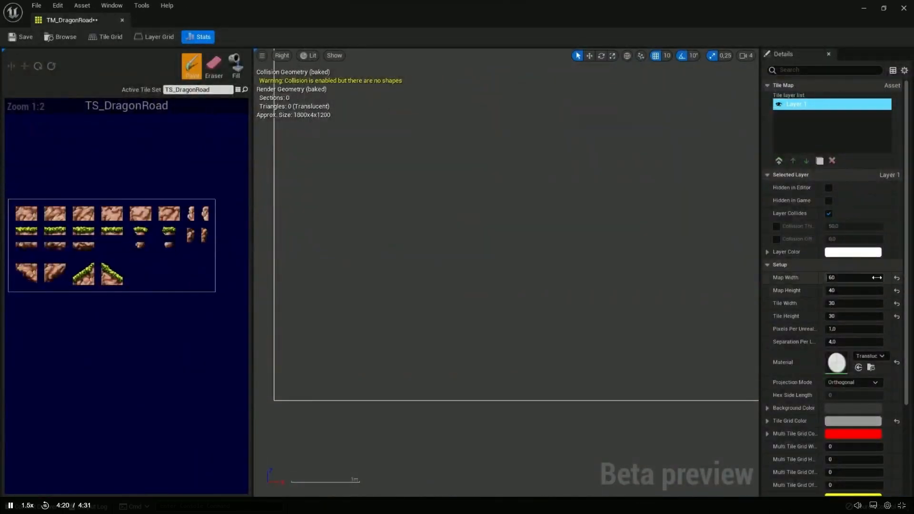
scroll(114, 206, "up", 2)
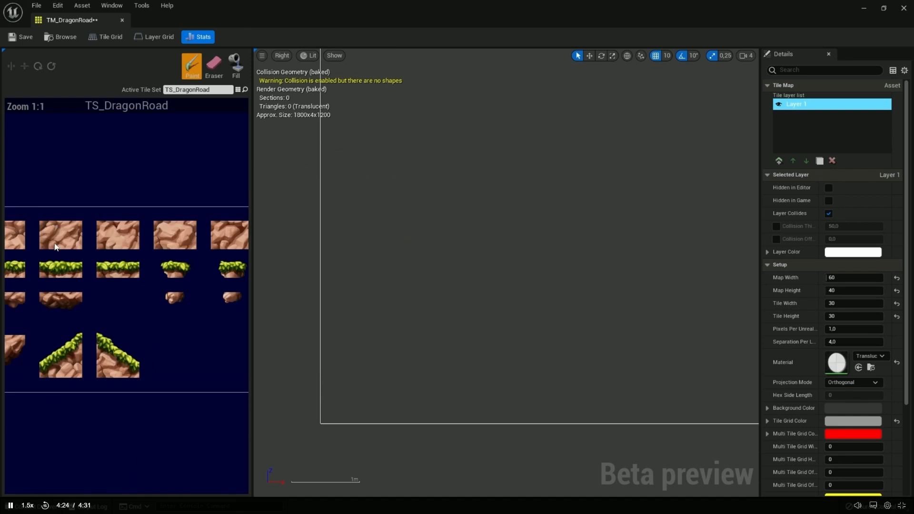
right_click_drag(106, 203, 152, 199)
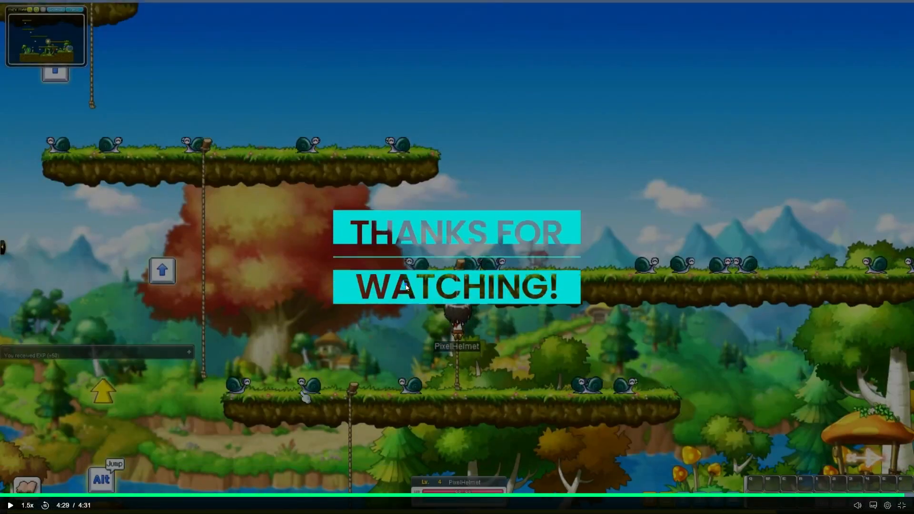
left_click(406, 288)
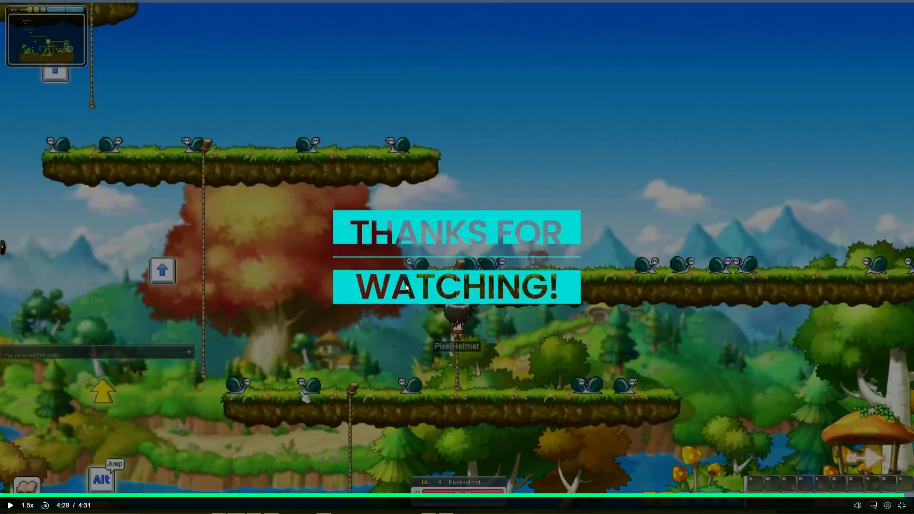